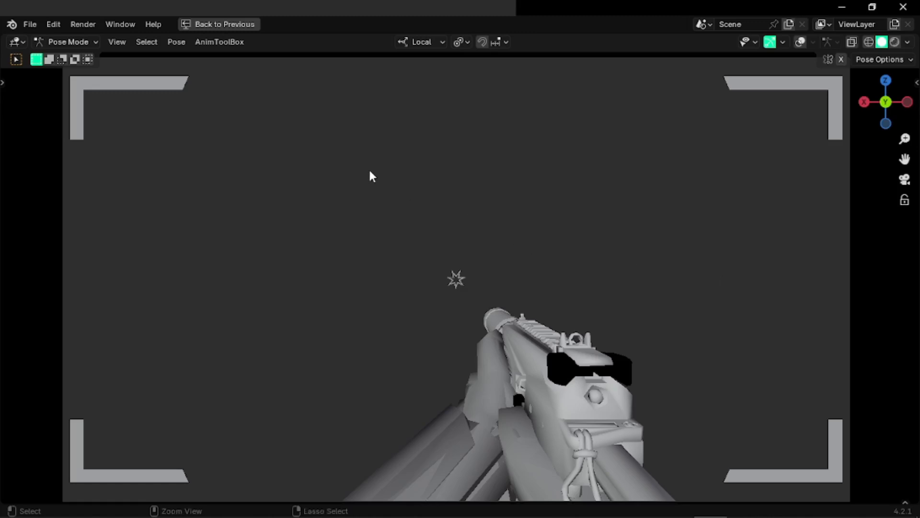
- Play back the first-person weapon animation in the maximized camera view
key(ctrl+space)
scroll(421, 137, up, 3)
middle_drag(421, 136, 283, 163)
key(ctrl+space)
key(ctrl+space)
middle_drag(346, 452, 384, 446)
scroll(384, 447, up, 2)
key(ctrl+space)
key(space)
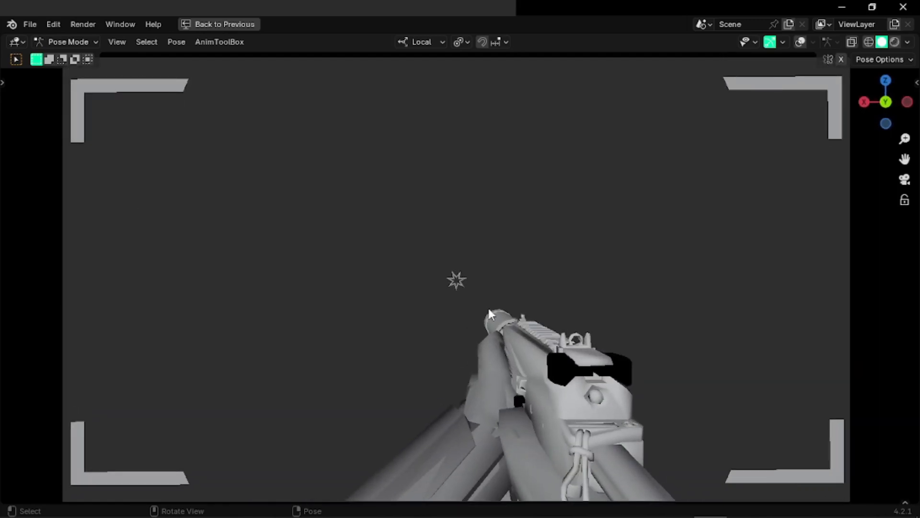
- Save the file and set the playback range to start at frame 150 and end at frame 241
key(ctrl+s)
key(ctrl+space)
ctrl+scroll(274, 455, down, 3)
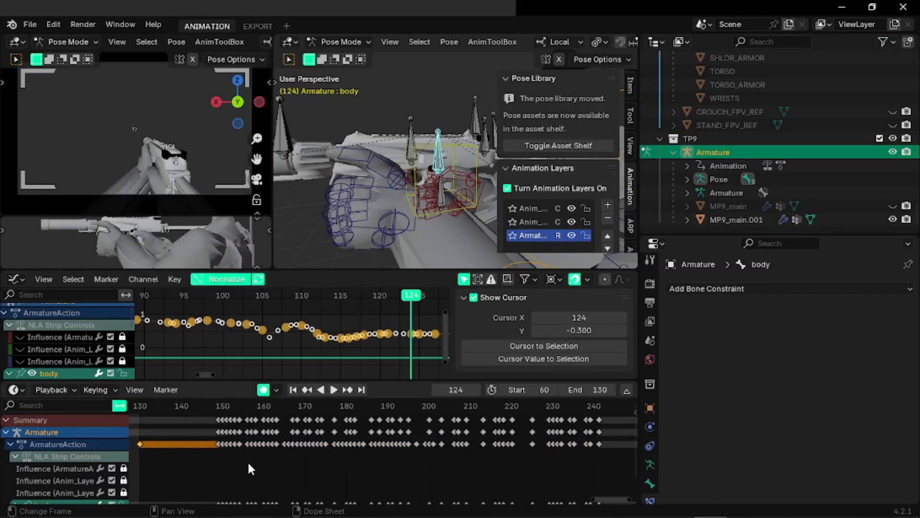
click(178, 407)
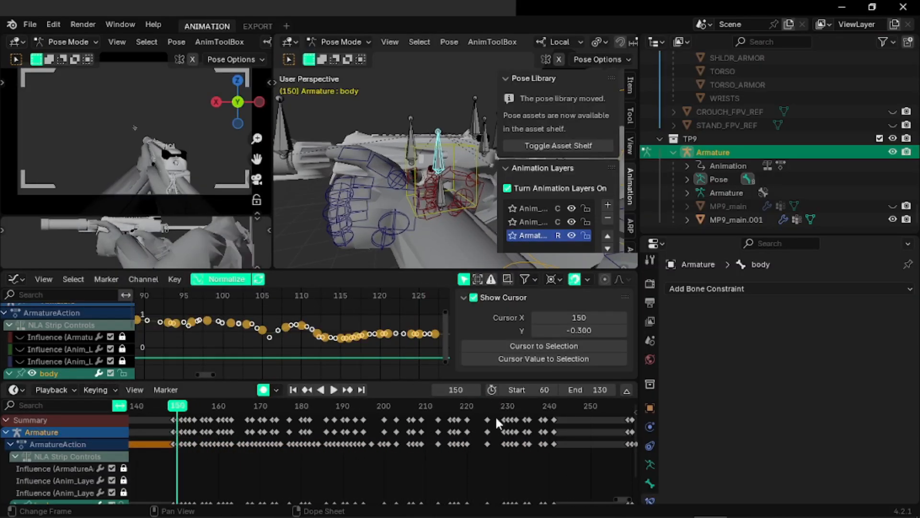
key(ctrl+Home)
click(553, 413)
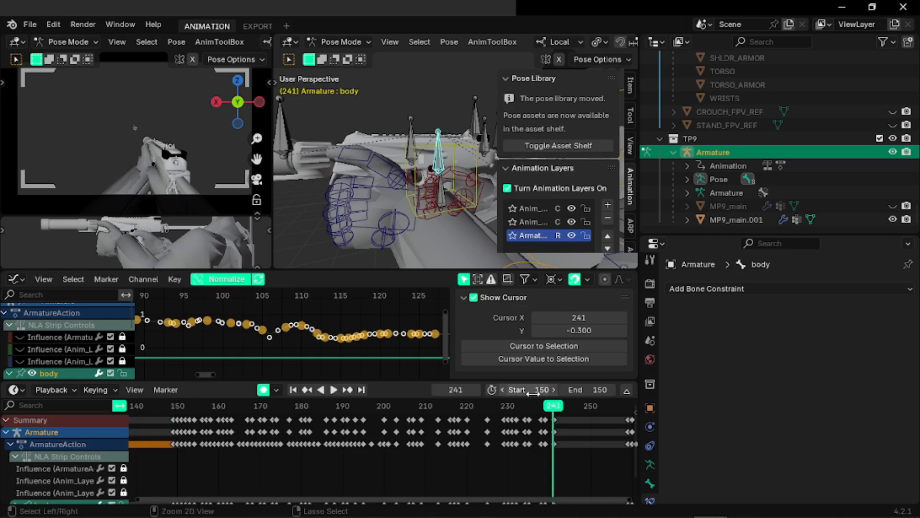
key(ctrl+End)
- Play the new frame range in the maximized camera view and stop it at frame 213
key(ctrl+space)
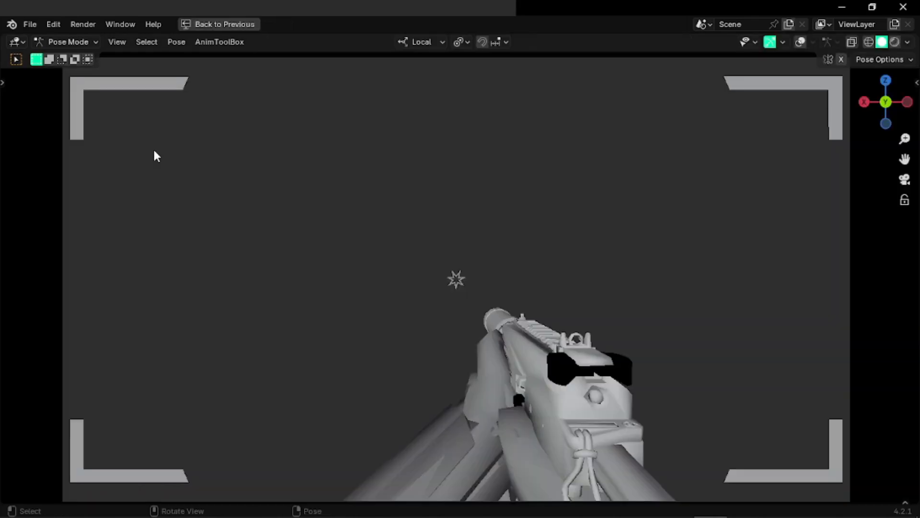
key(space)
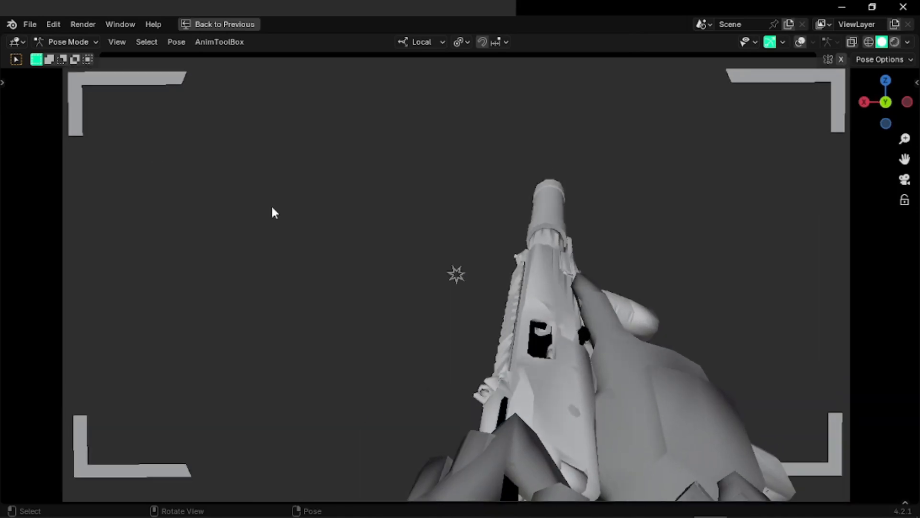
key(space)
key(ctrl+space)
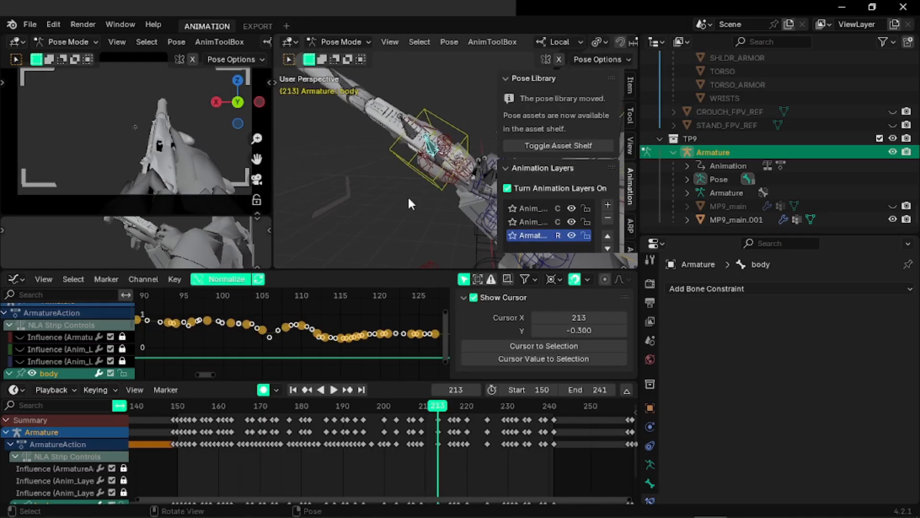
- Try deleting the Anim_Layer keyframes between frames 211 and 225, and undo the deletion
click(535, 220)
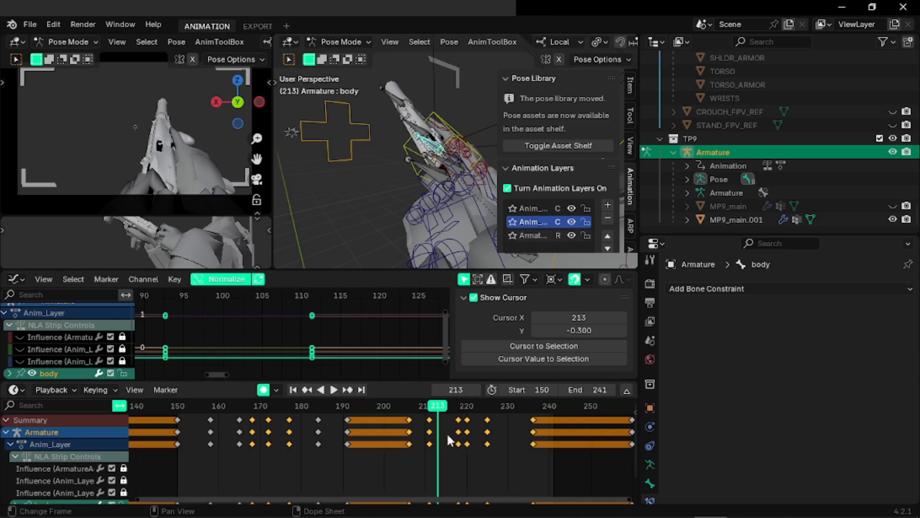
scroll(379, 449, up, 2)
key(space)
drag(340, 411, 344, 414)
drag(431, 437, 311, 414)
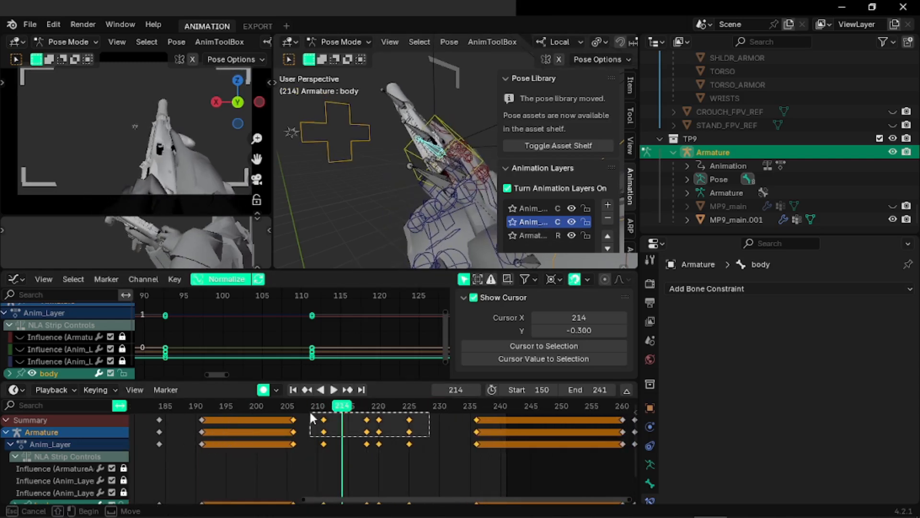
key(Delete)
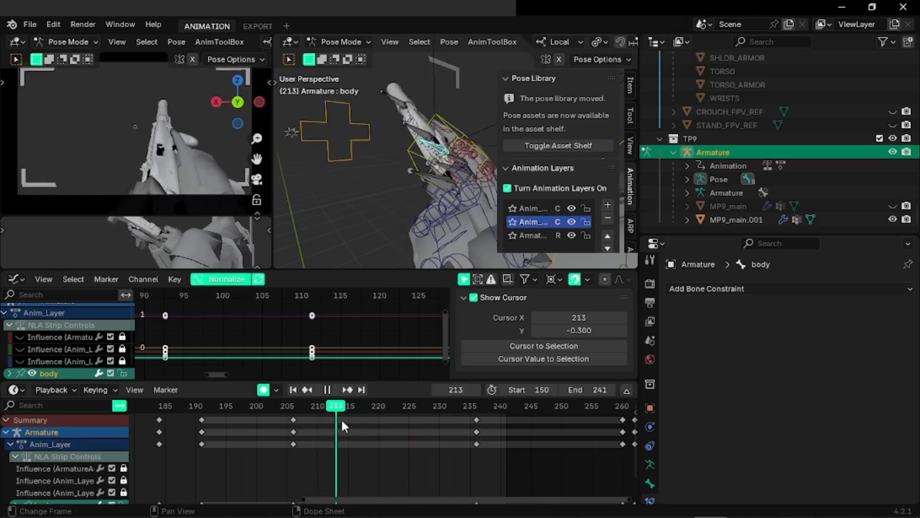
key(ctrl+z)
- Try deleting the Anim_Layer.001 keyframes from frame 203 to 225 and play the motion without them
click(525, 208)
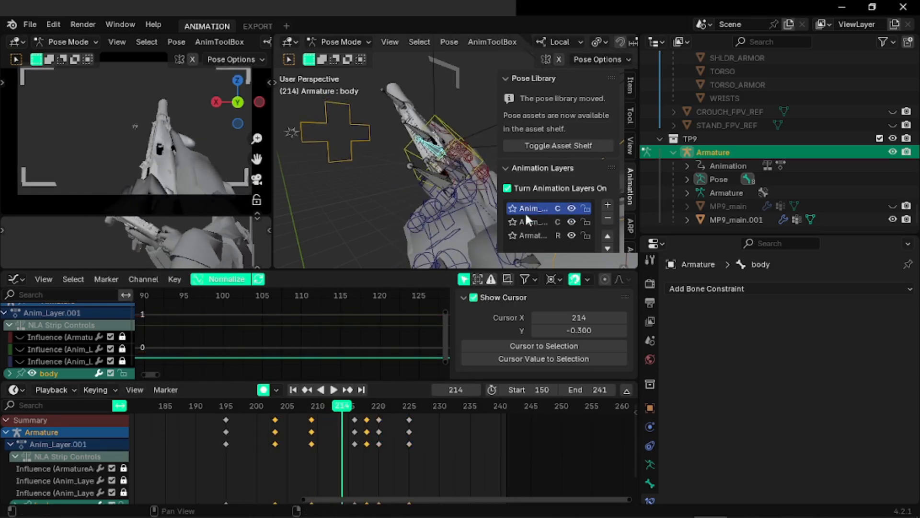
drag(458, 459, 269, 410)
key(Delete)
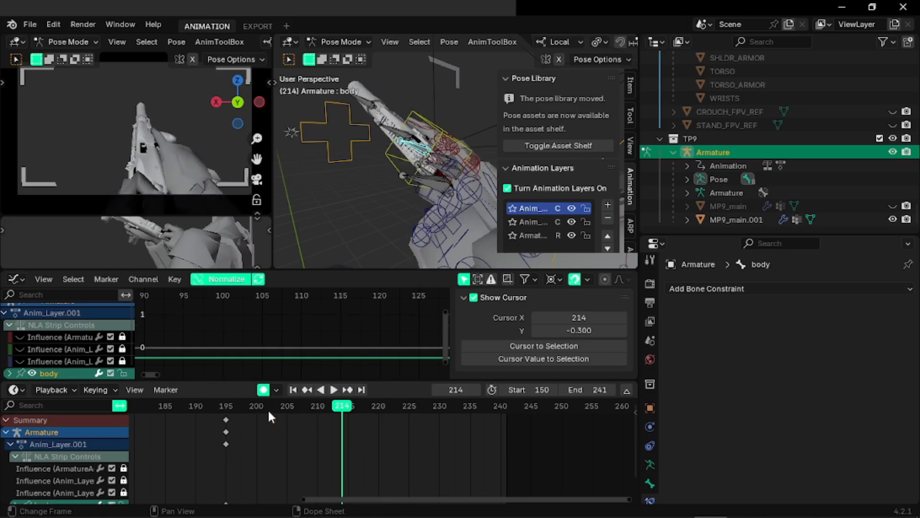
click(238, 408)
key(space)
key(space)
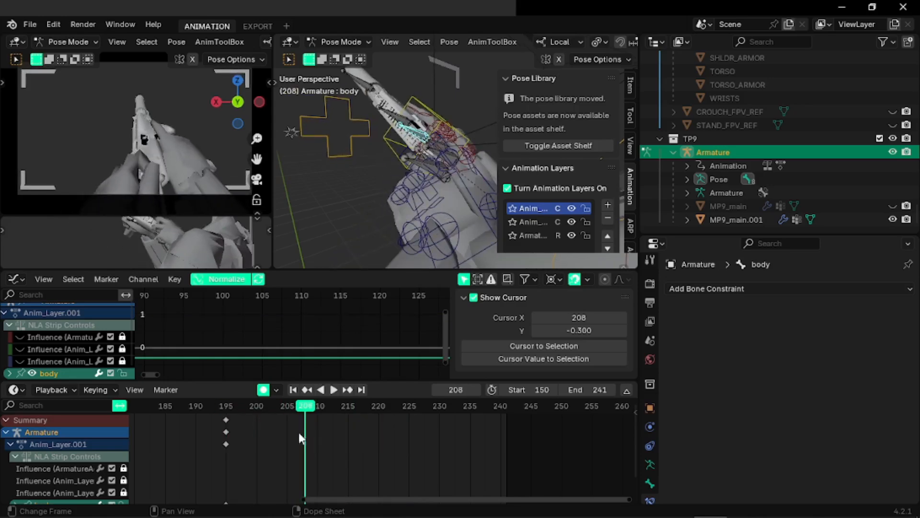
click(218, 406)
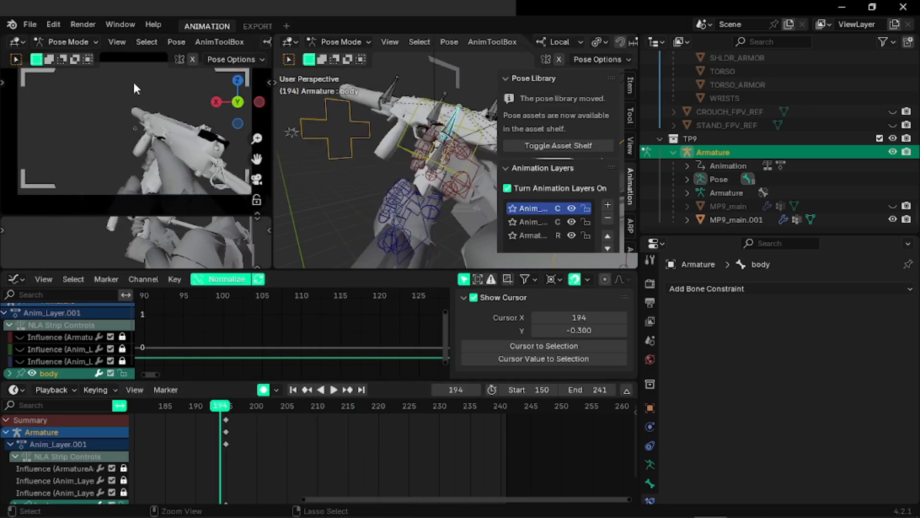
- Play the gun movement from frame 194 in the maximized camera view
key(ctrl+space)
key(space)
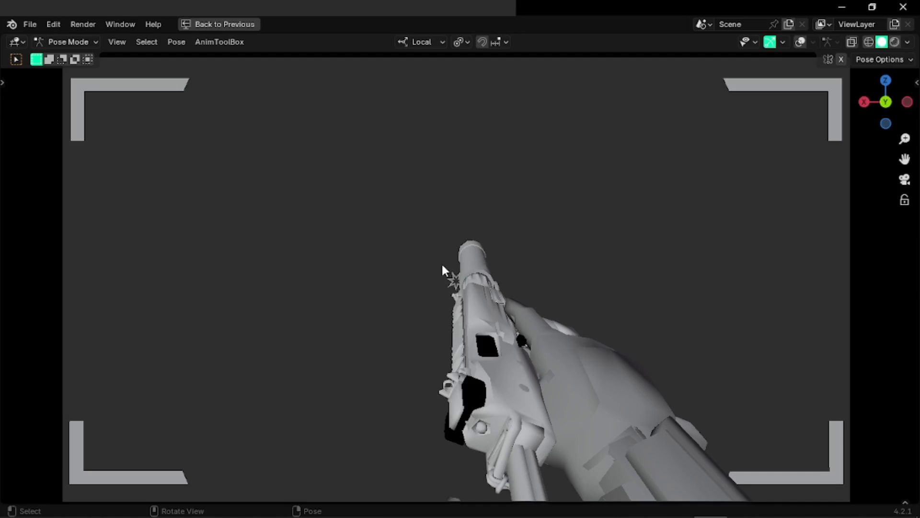
key(ctrl+space)
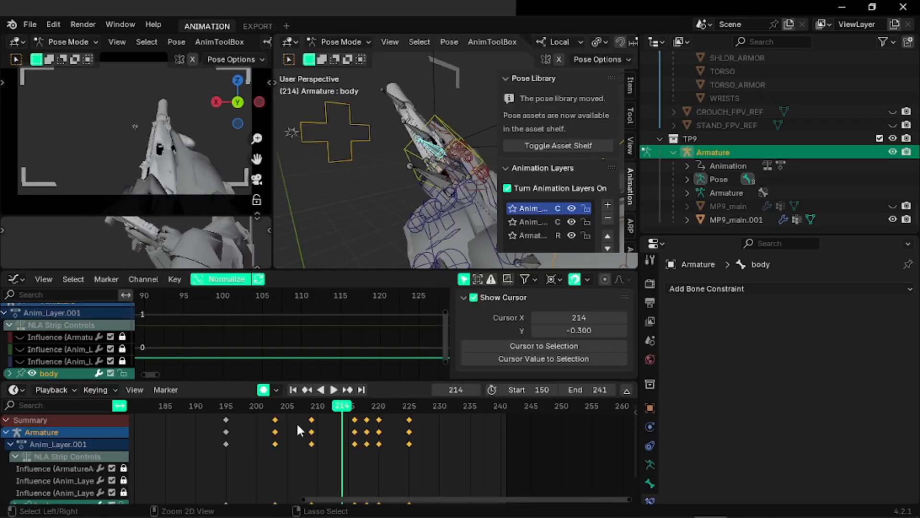
- Add an annotation in the maximized camera view at frame 214, return to the selection tool and hide the tool options
click(295, 473)
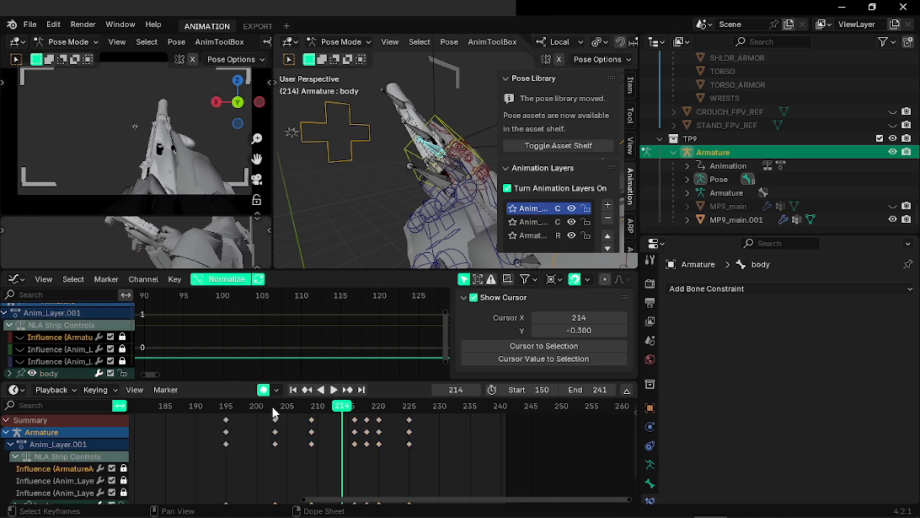
key(ctrl+space)
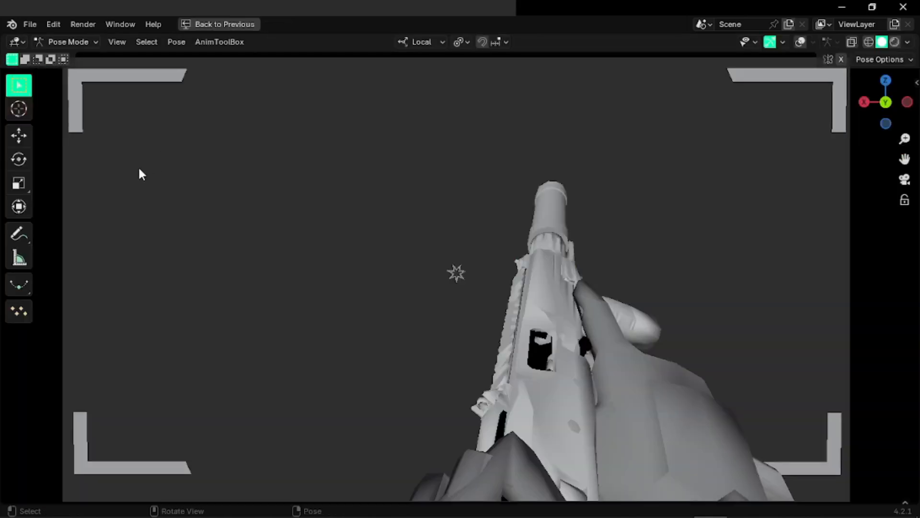
click(18, 234)
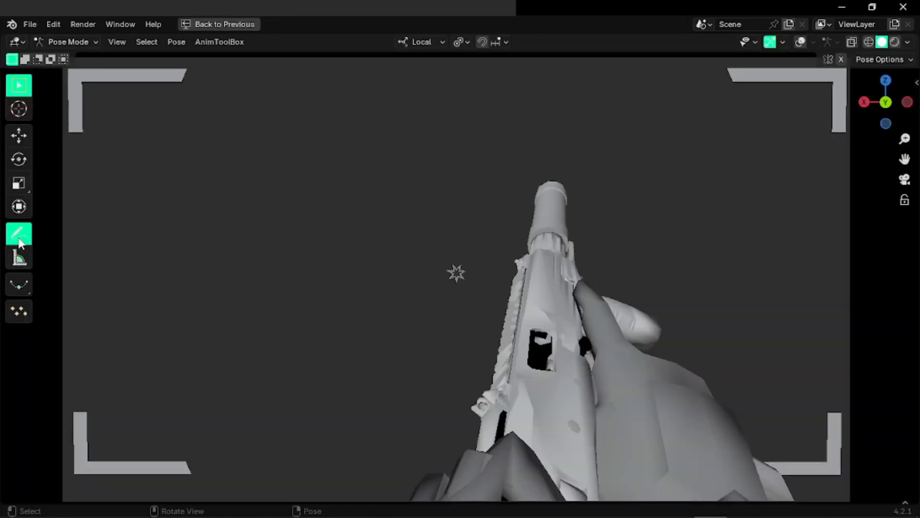
click(19, 87)
key(t)
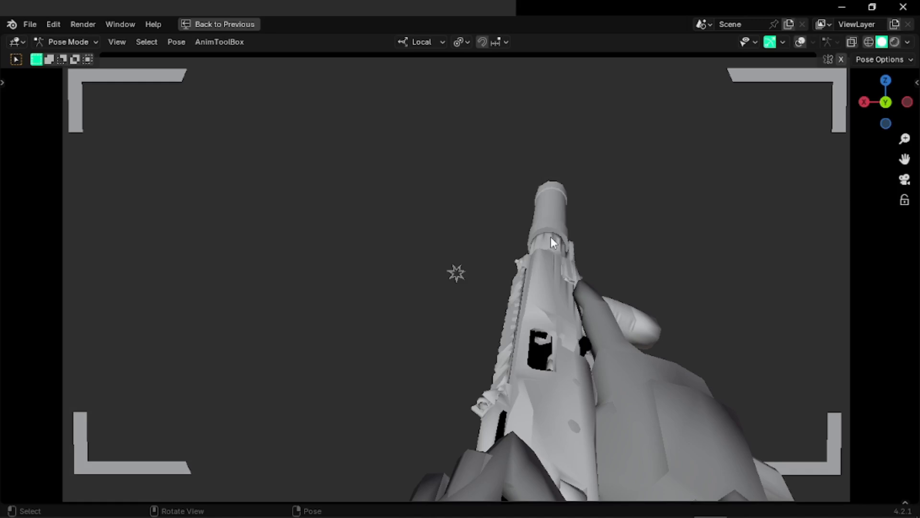
- Try moving and trackball-rotating the body bone at frame 214 in the camera view, and undo the transforms
key(ctrl+space)
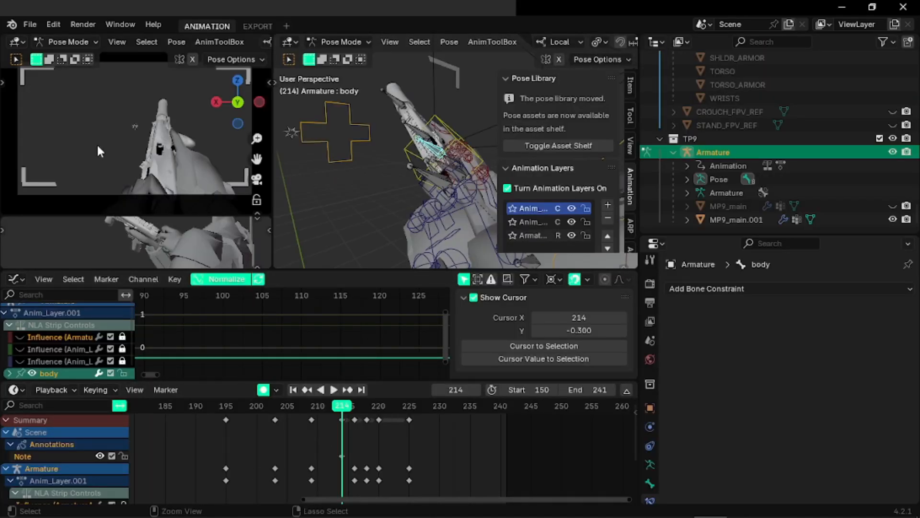
key(ctrl+space)
key(g)
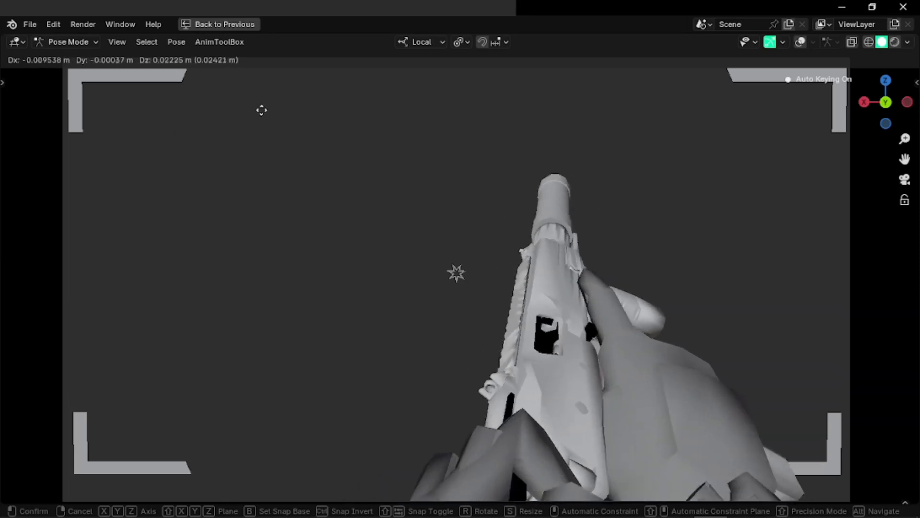
right_click(262, 145)
key(r)
key(r)
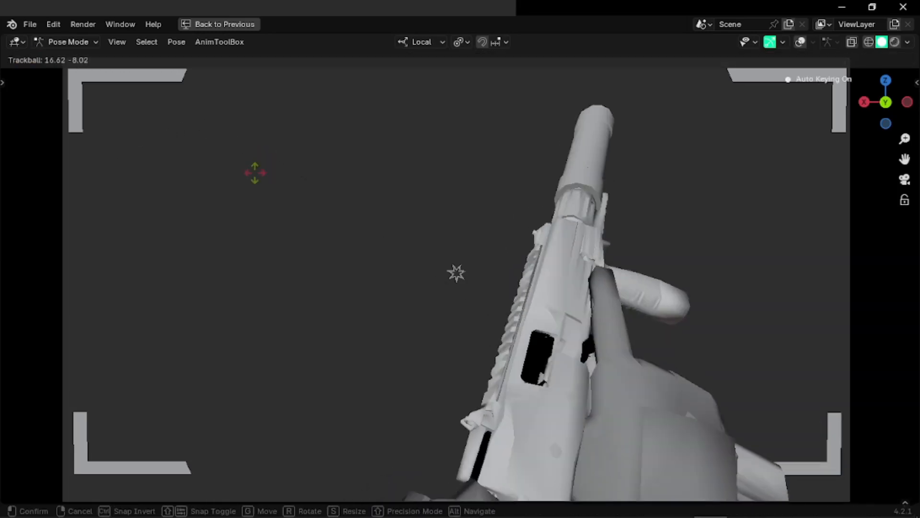
click(253, 151)
key(g)
right_click(374, 139)
key(g)
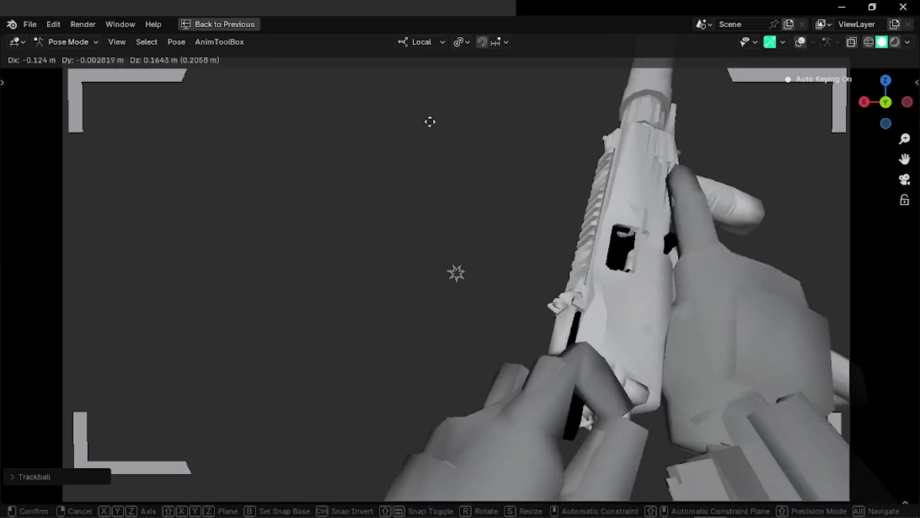
click(337, 214)
key(ctrl+z)
key(ctrl+z)
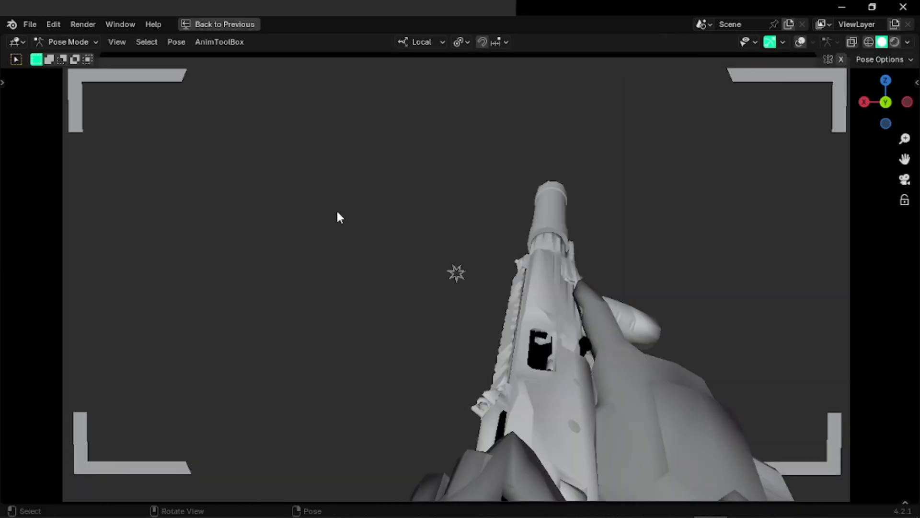
- Go back to frame 195, try playing with all following Anim_Layer.001 keyframes deleted, and undo the deletion
alt+scroll(323, 221, up, 4)
alt+scroll(323, 220, up, 15)
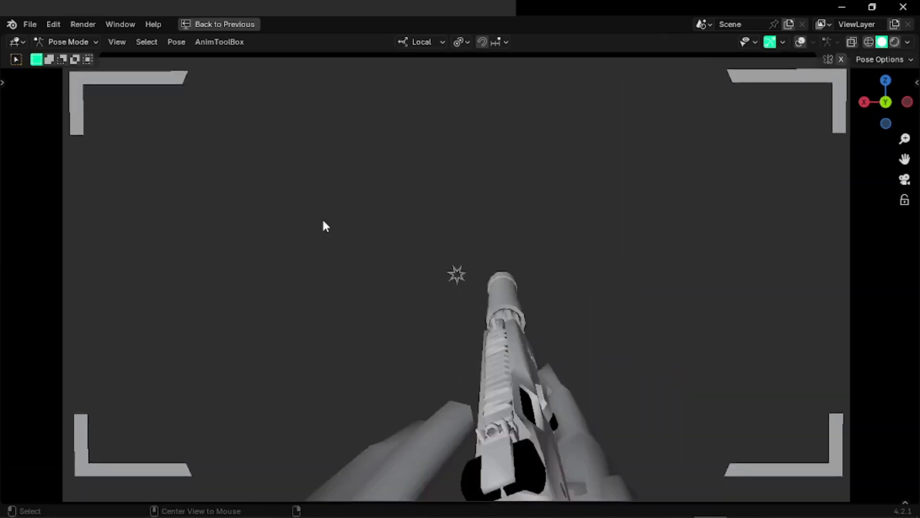
key(ctrl+space)
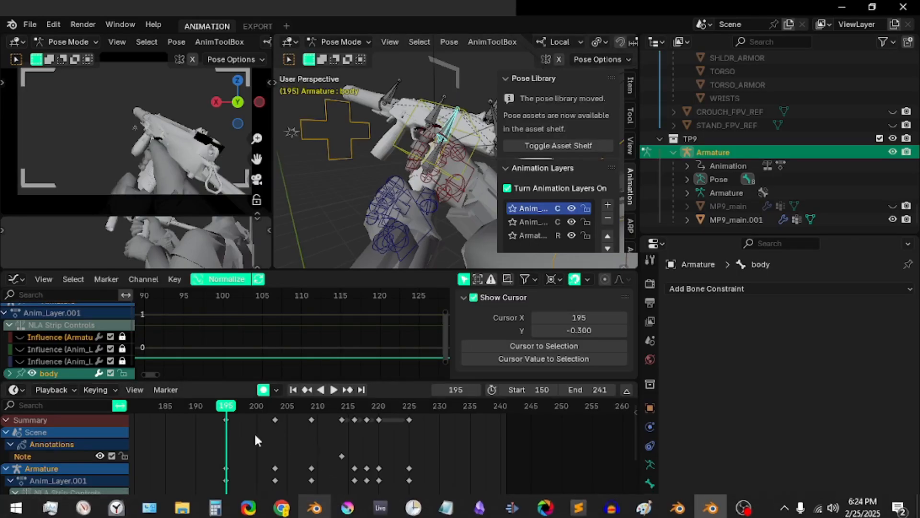
drag(254, 433, 435, 408)
key(Delete)
key(space)
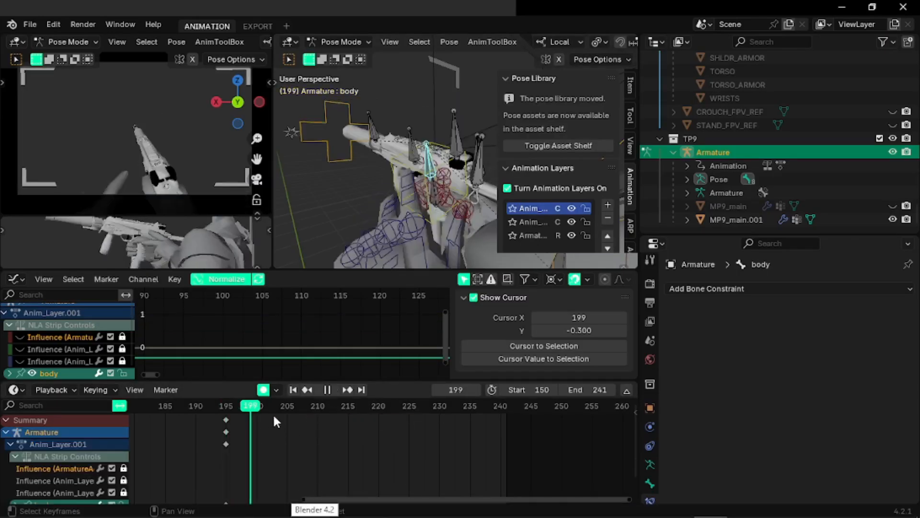
key(Escape)
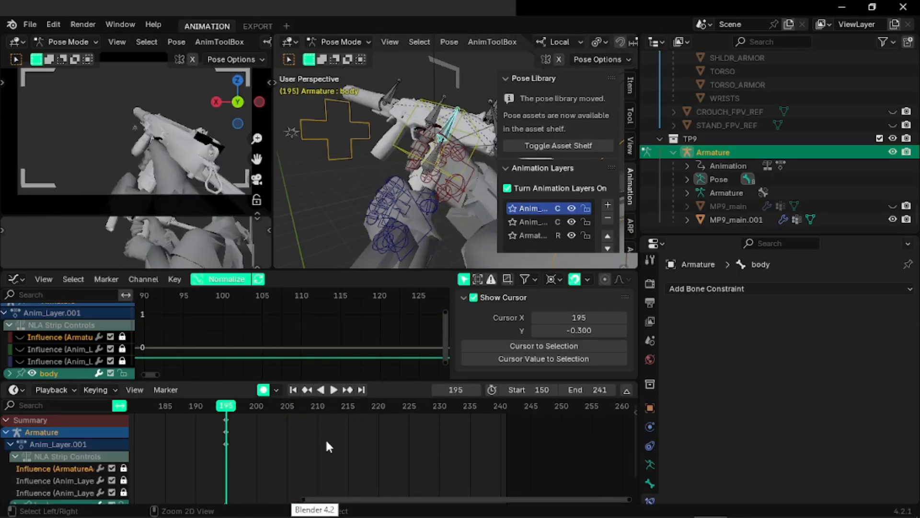
key(ctrl+z)
- Step frame by frame from frame 195 to 208 to examine the gun and hand motion
key(Right)
key(Right)
key(Right)
key(Right)
key(Right)
key(Right)
key(Right)
key(Right)
key(Right)
key(Right)
key(Right)
key(Right)
key(Right)
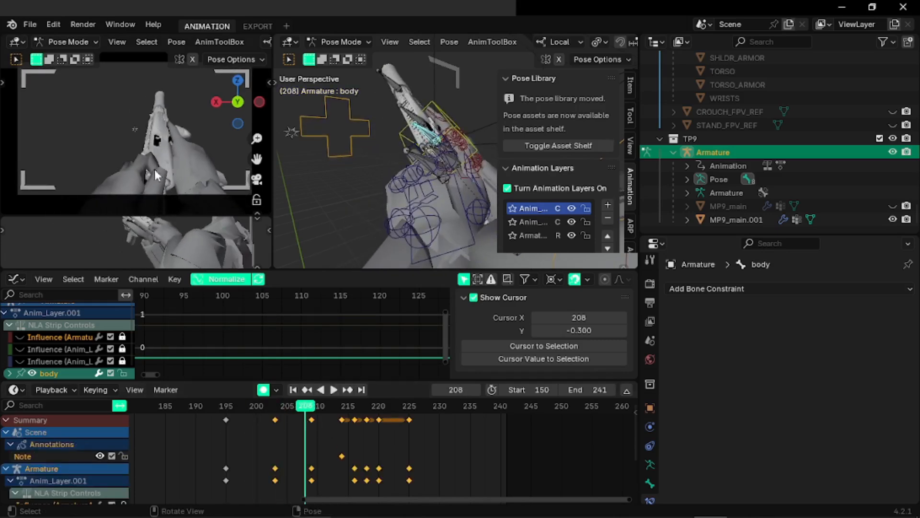
- Select the keyframes at frame 195, go to frame 196 and save the file
click(226, 419)
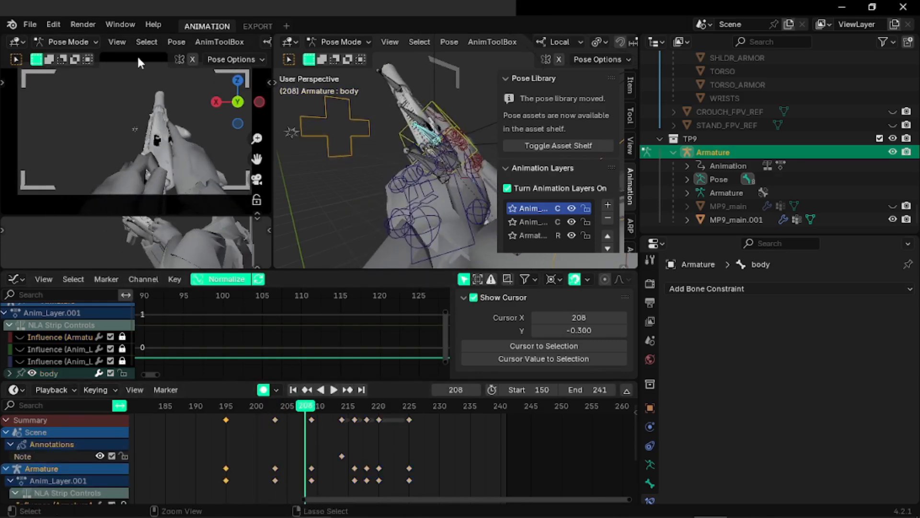
click(231, 406)
key(ctrl+s)
key(ctrl+space)
key(ctrl+space)
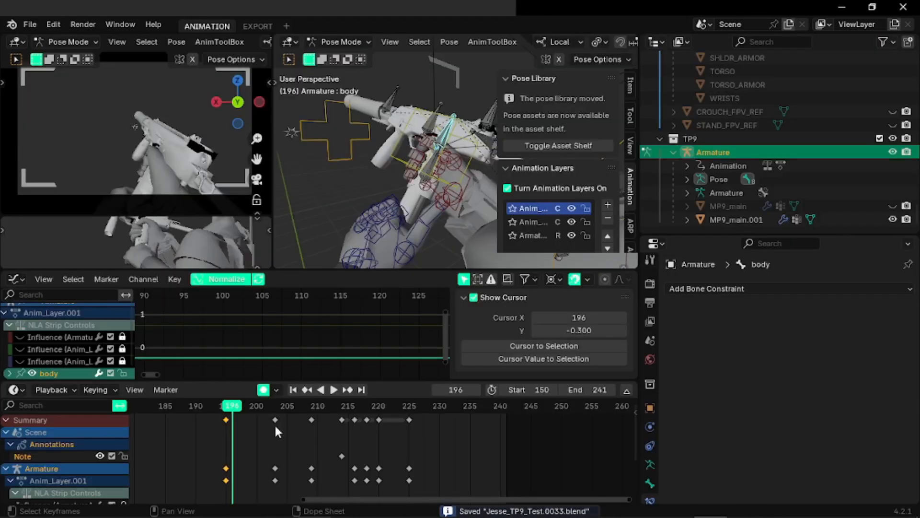
- Play the layered motion from frame 196 and save the file again
key(space)
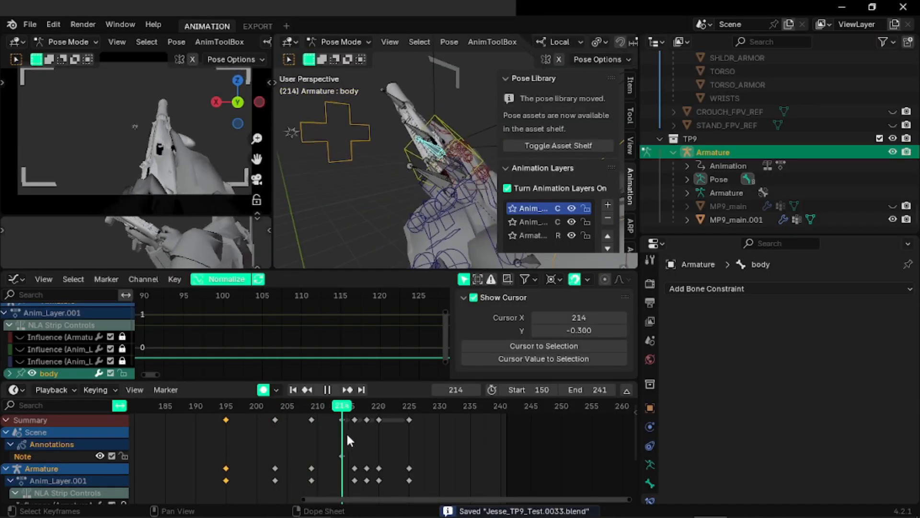
drag(358, 439, 293, 416)
key(space)
key(ctrl+s)
- Review the reload motion through to frame 241 in the full-screen camera view
key(ctrl+alt+space)
key(space)
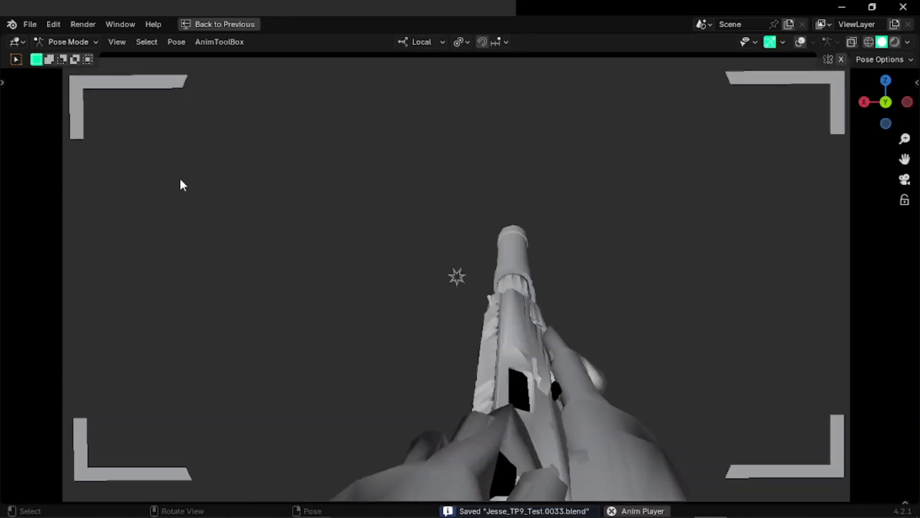
key(ctrl+alt+space)
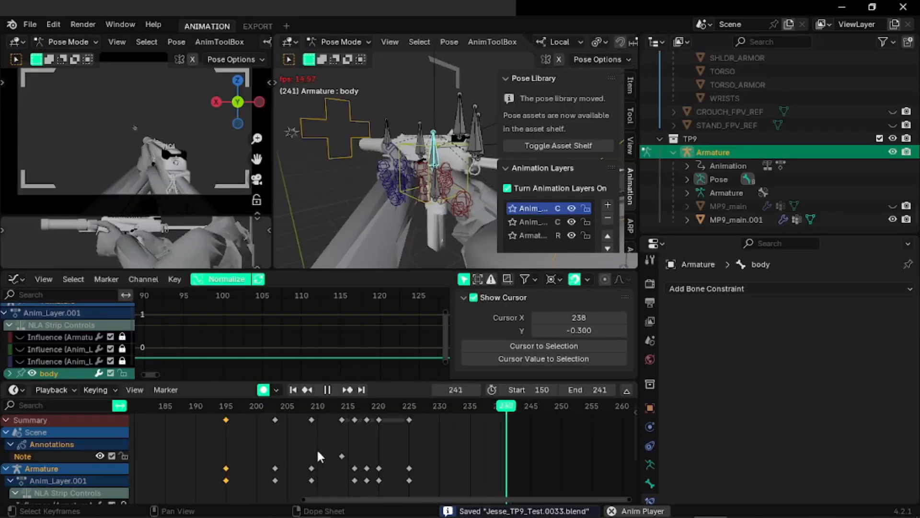
- Play the weapon animation in the full-screen camera view and stop it at frame 154 in the regular layout
key(ctrl+alt+space)
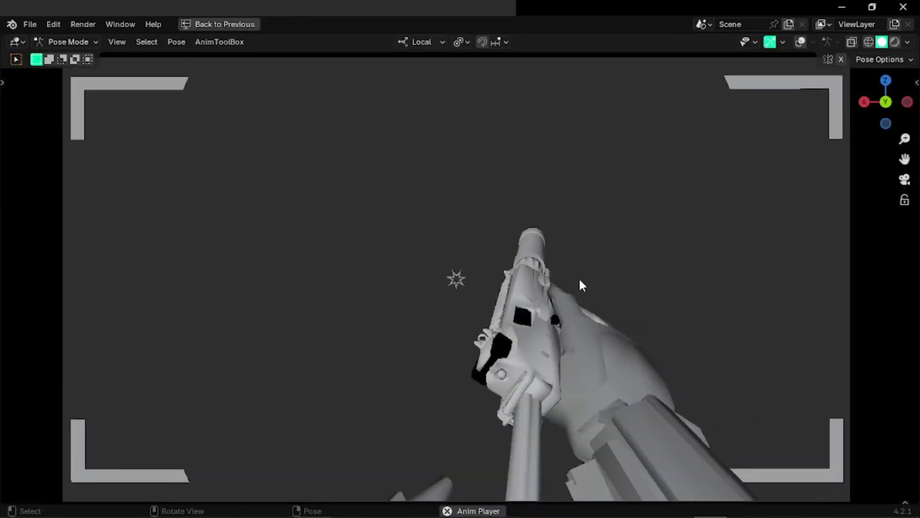
key(ctrl+alt+space)
key(space)
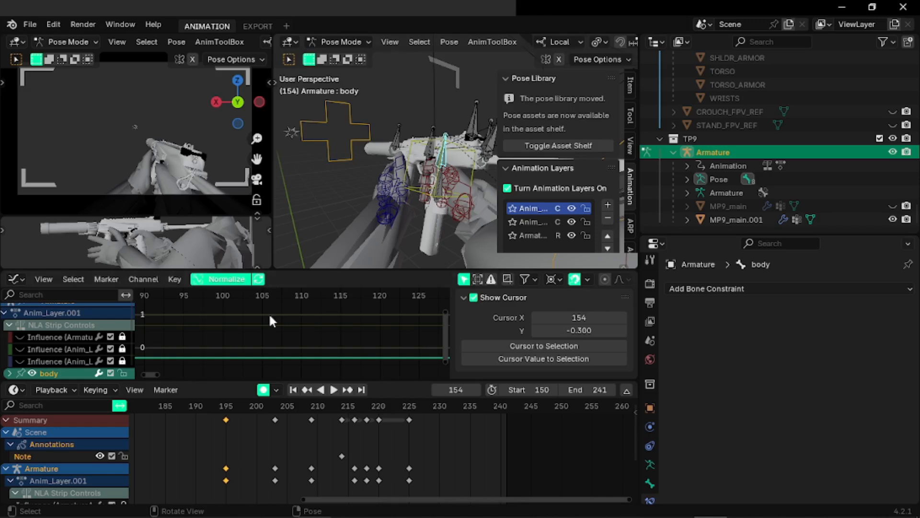
- Expand the body bone's channels in the graph editor and select its X Location curve
scroll(39, 367, down, 1)
click(9, 360)
scroll(29, 345, down, 4)
click(48, 320)
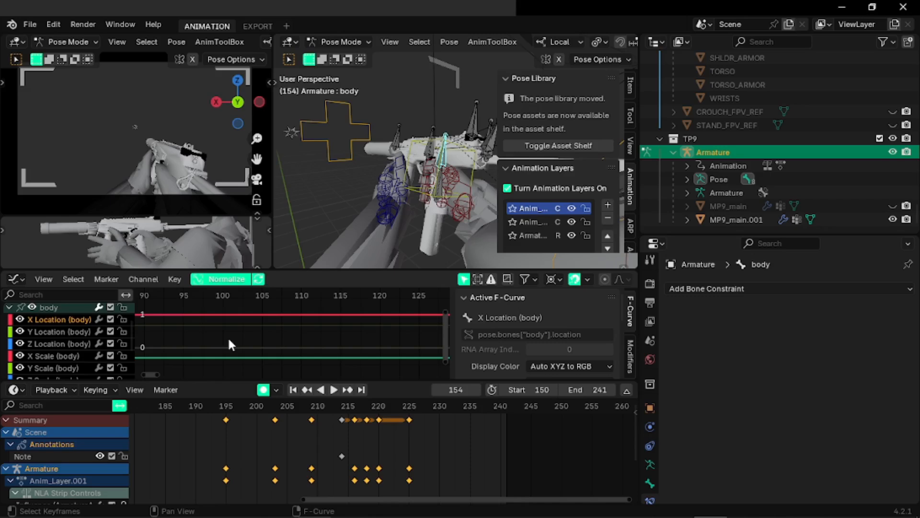
middle_drag(395, 487, 402, 488)
- Play and pause the reload motion repeatedly in the full-screen camera view and save the file
key(space)
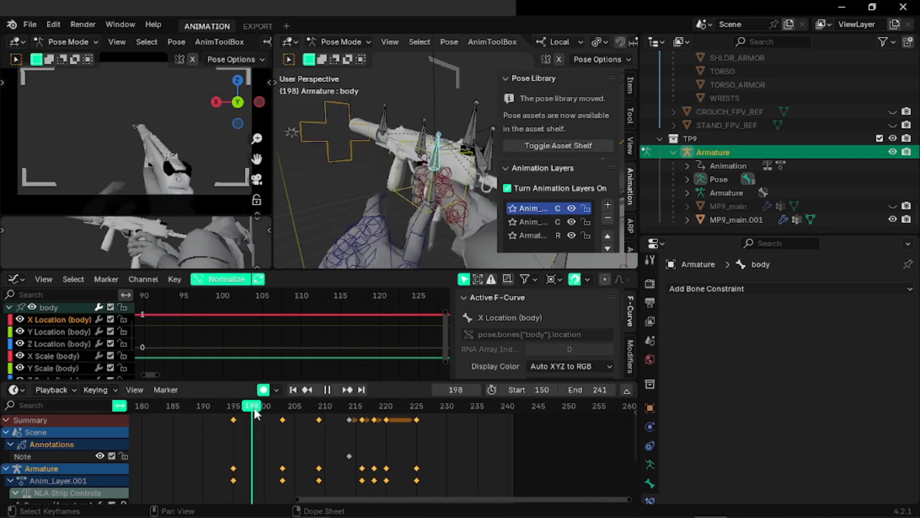
key(ctrl+alt+space)
key(space)
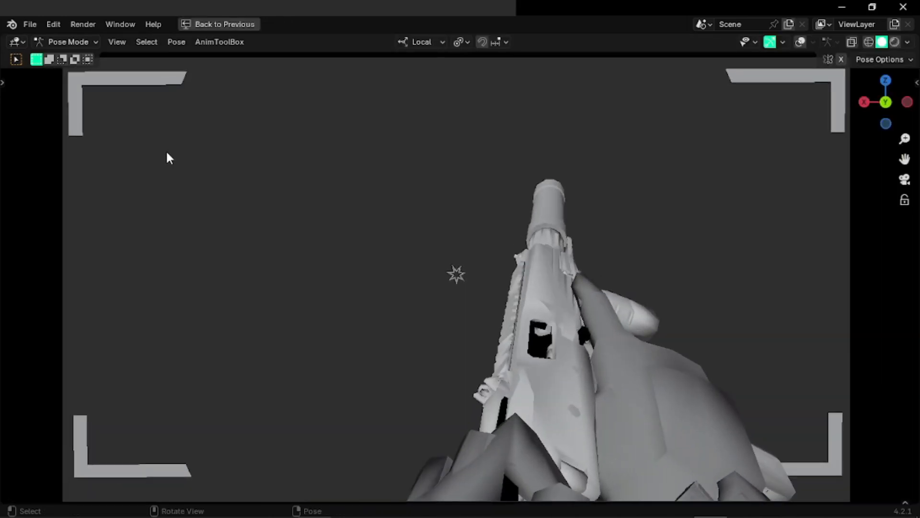
key(space)
key(space)
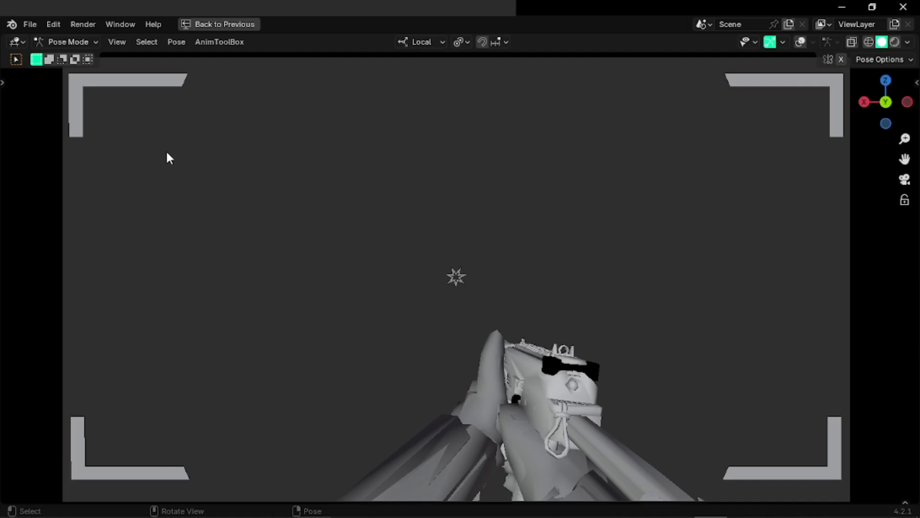
key(space)
key(space)
key(ctrl+s)
key(space)
key(space)
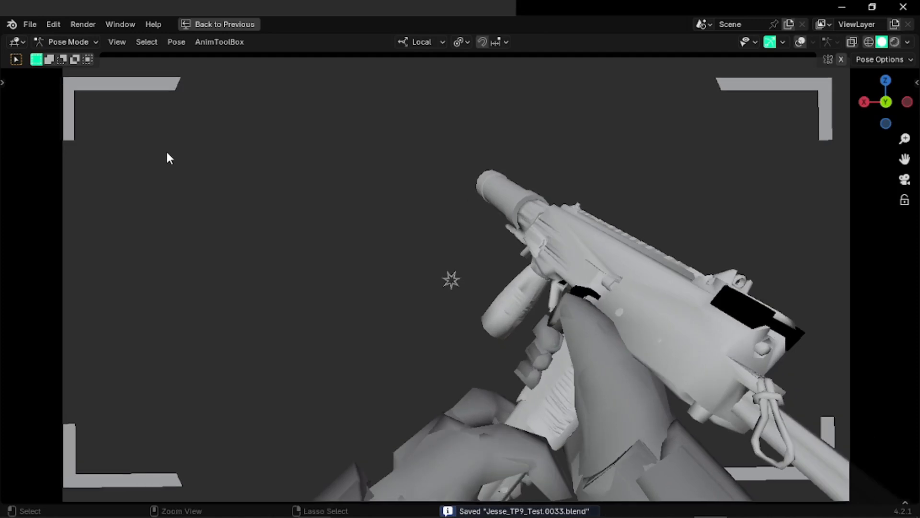
key(ctrl+alt+space)
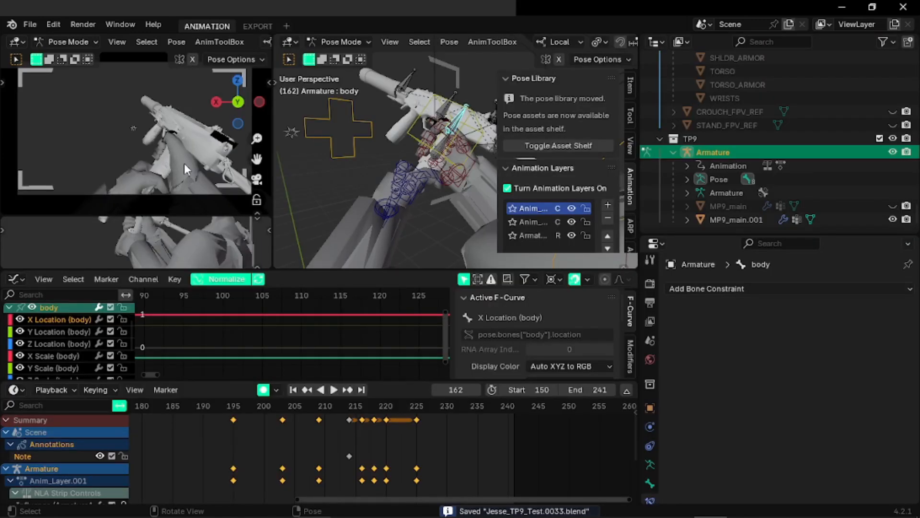
- Scrub to frame 216 with no keyframes selected and save the file as its next incremental version
drag(227, 407, 363, 420)
key(ctrl+s)
click(320, 431)
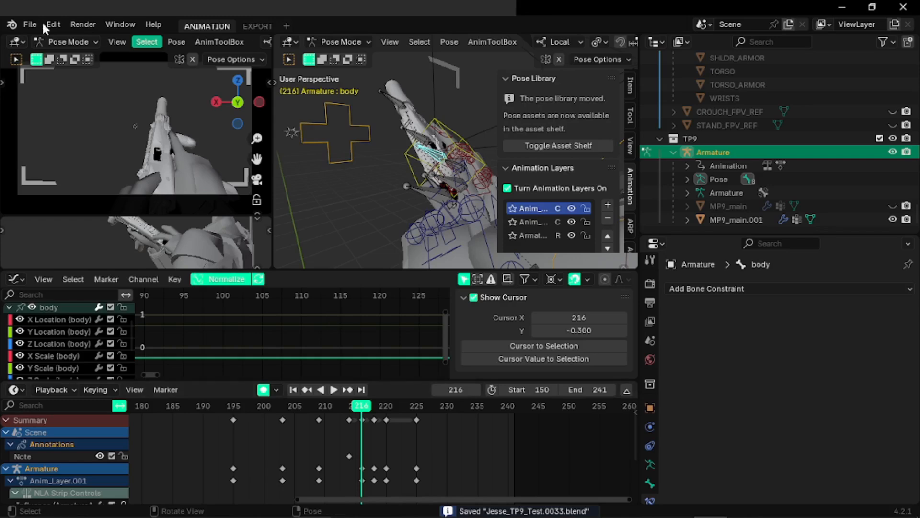
click(29, 24)
click(74, 125)
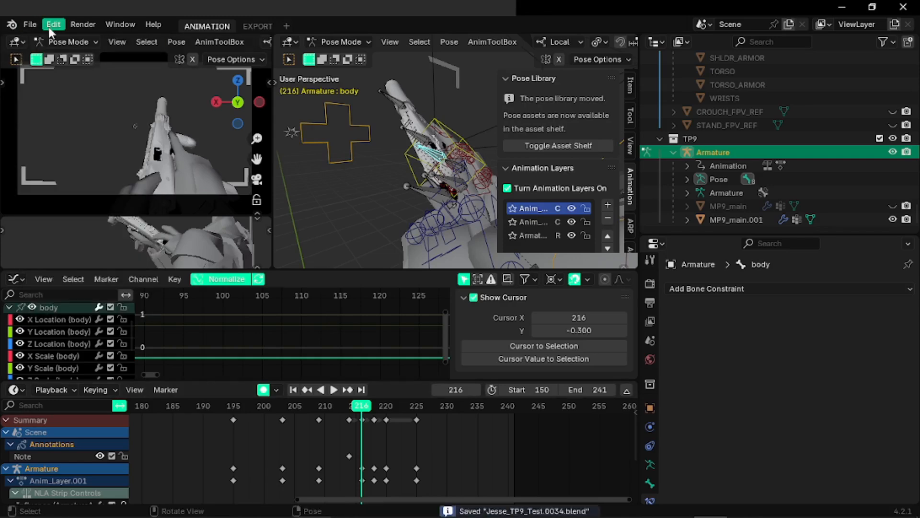
- Open the M4 rifle animation from the recently used files
click(35, 23)
mouse_move(53, 67)
click(257, 96)
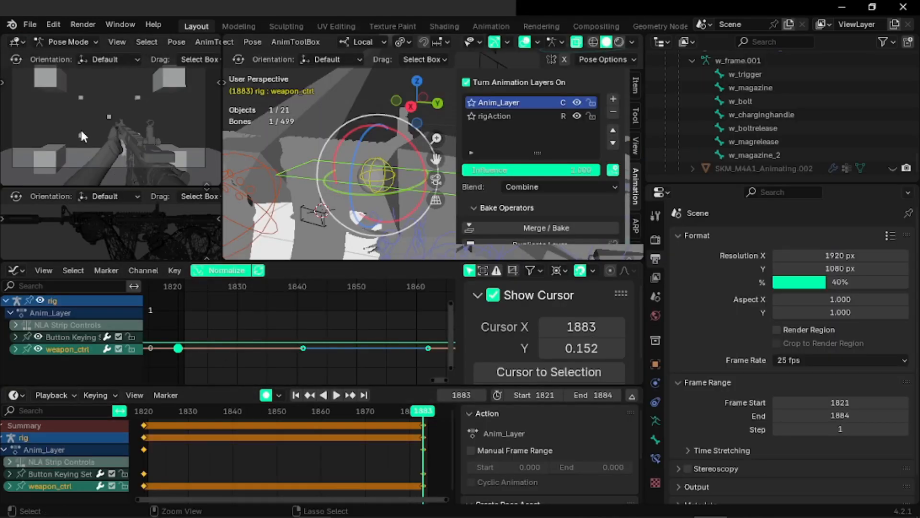
- Play the M4 animation in the enlarged camera view and stop it at frame 1875
key(ctrl+space)
key(space)
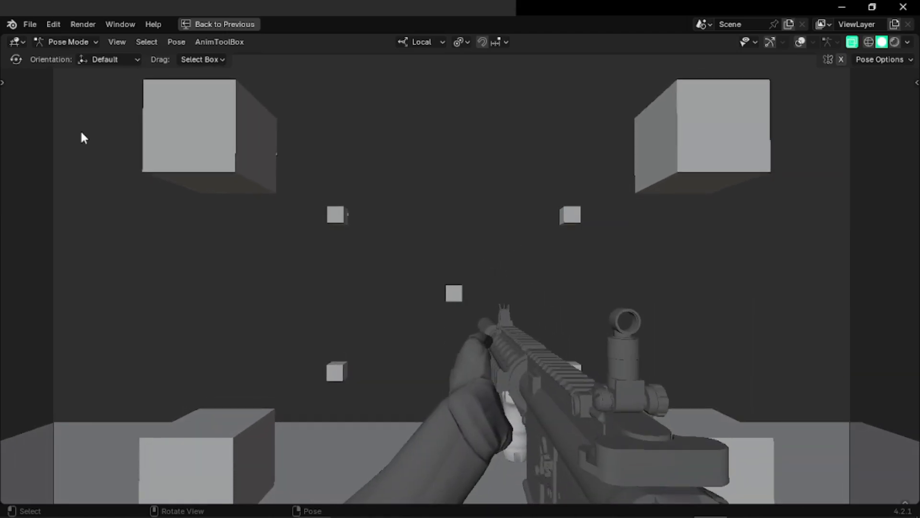
key(ctrl+space)
key(space)
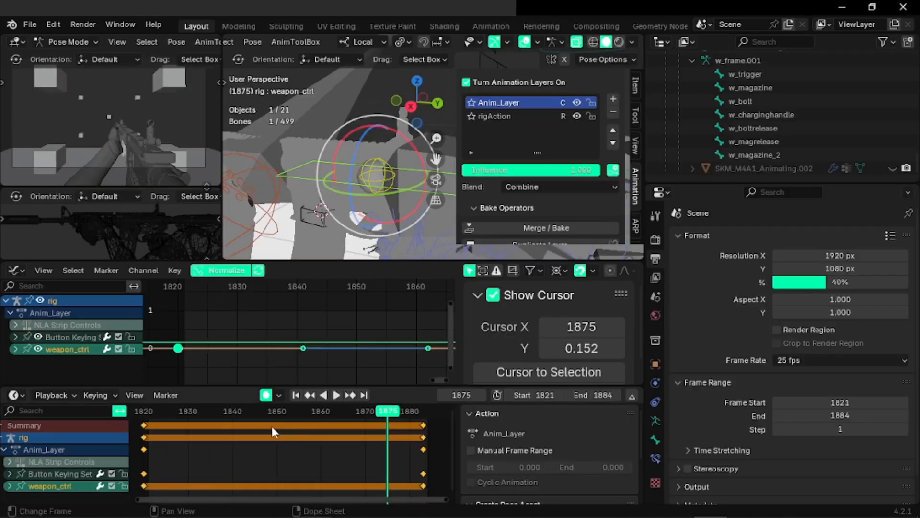
- Go to frame 1859 and tilt and shift the weapon_ctrl bone with a trackball rotation and a move in the camera view
click(211, 412)
drag(214, 416, 317, 431)
middle_drag(307, 214, 305, 168)
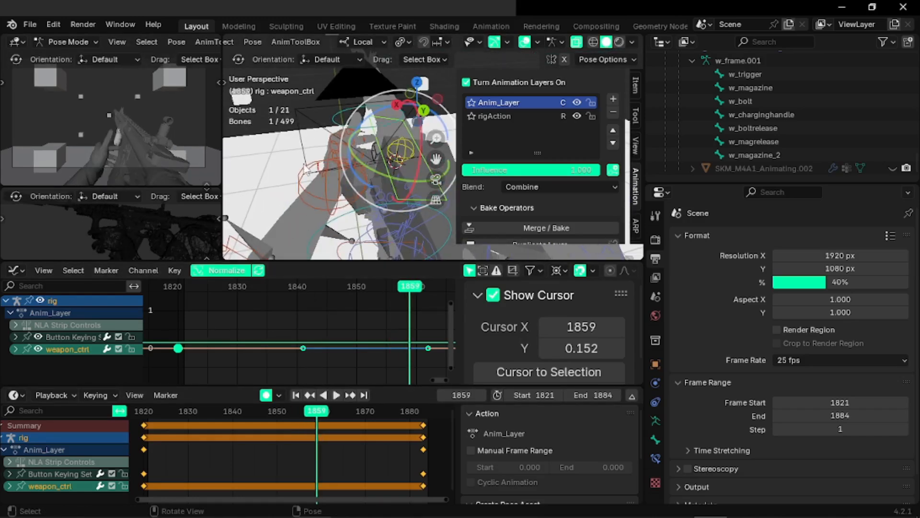
key(ctrl+alt+space)
key(r)
key(r)
click(129, 108)
key(g)
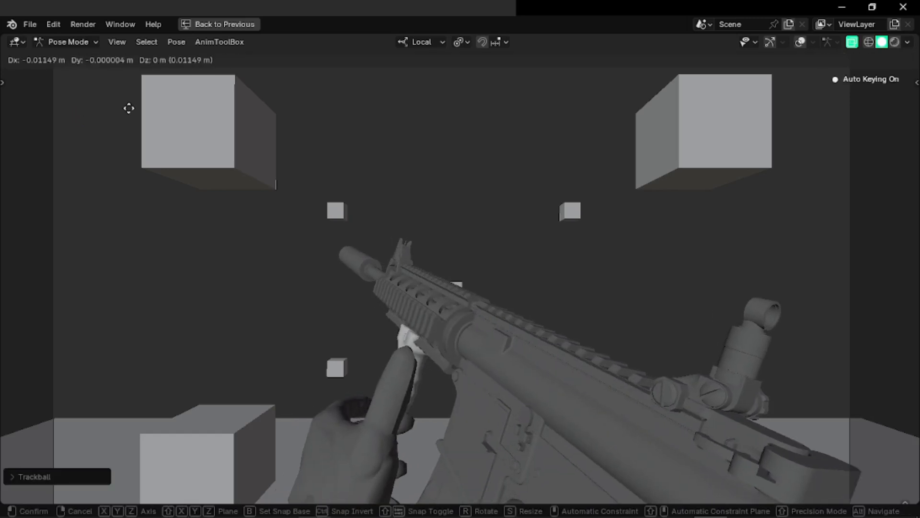
click(129, 109)
- Trackball-rotate weapon_ctrl further and reposition it so the rifle lies diagonally across the camera view
key(r)
key(r)
click(151, 111)
key(g)
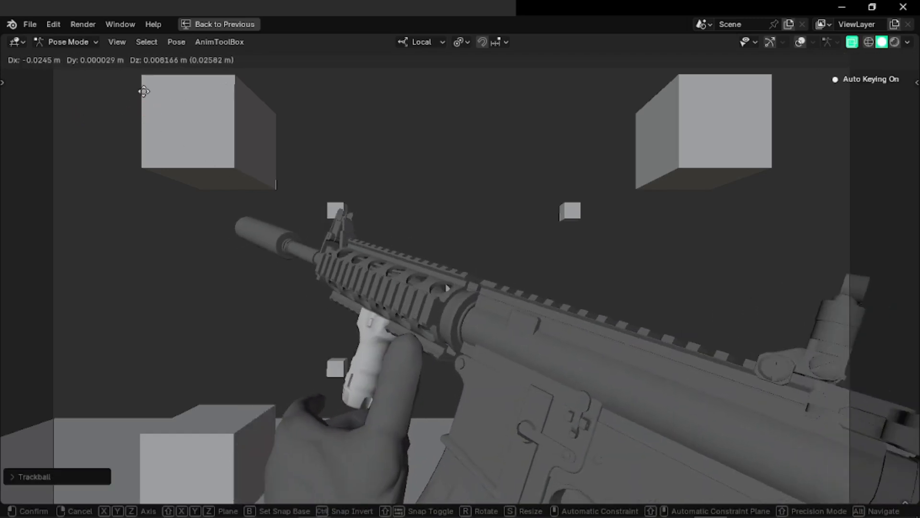
click(229, 181)
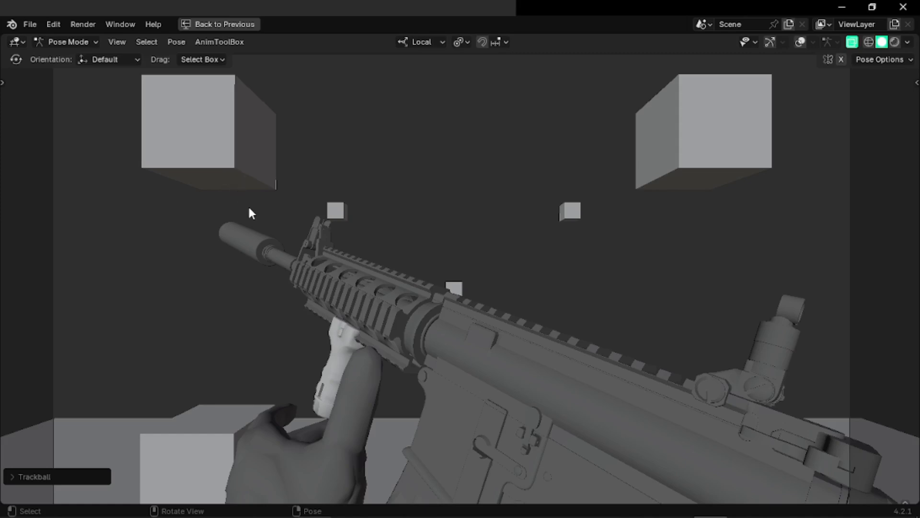
key(ctrl+space)
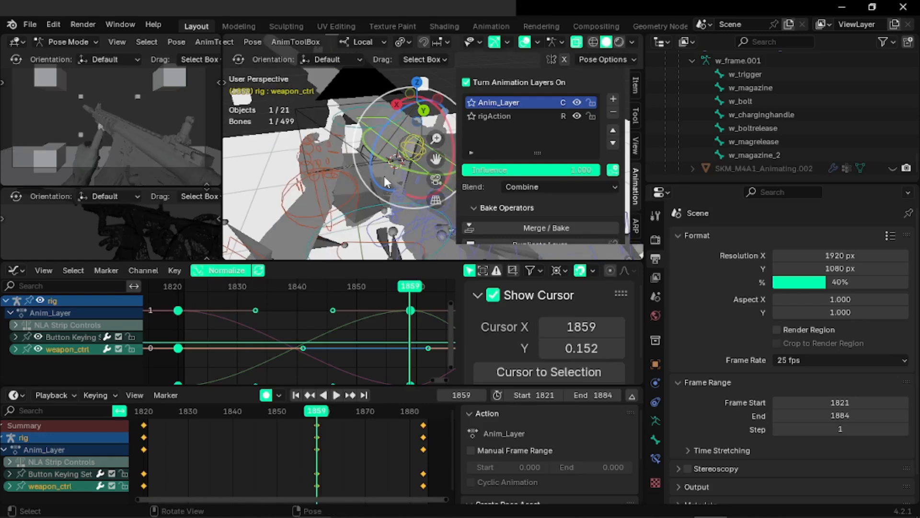
- Try rotating weapon_ctrl about its individual local axes while examining the rifle from several angles
key(r)
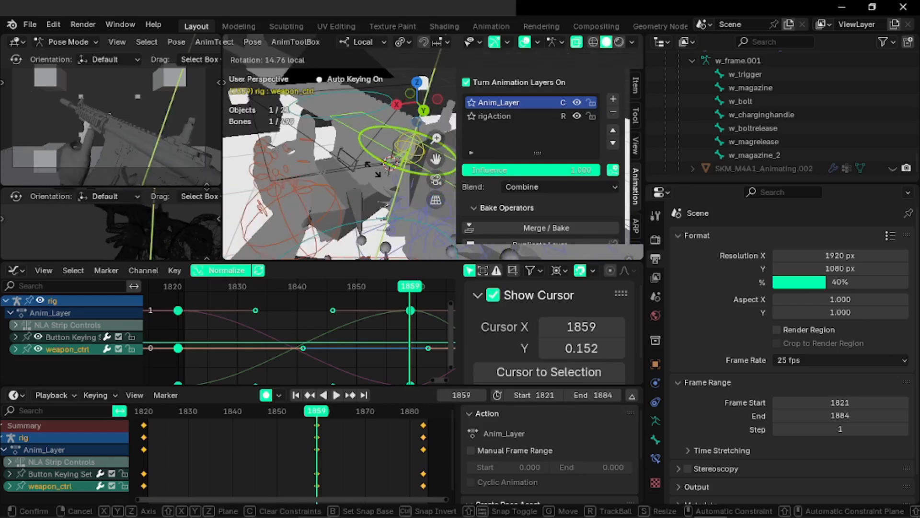
click(393, 178)
middle_drag(379, 189, 187, 175)
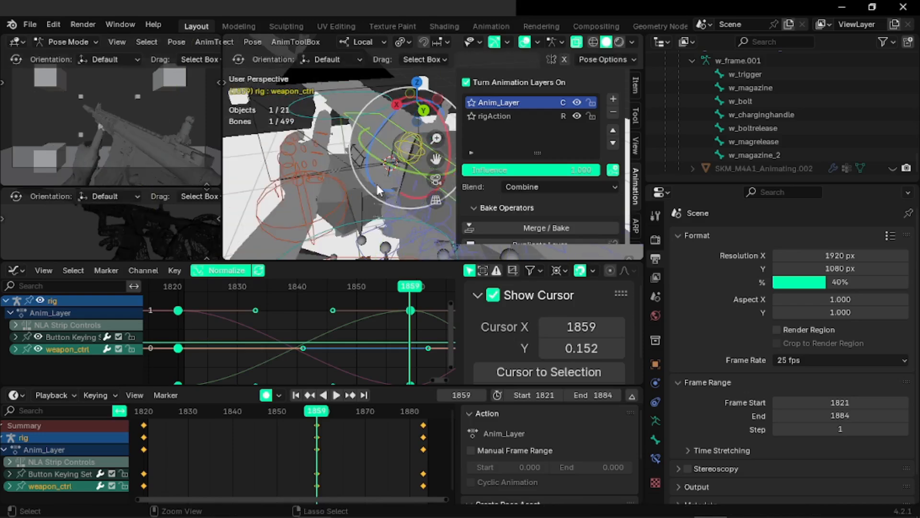
middle_drag(331, 196, 360, 181)
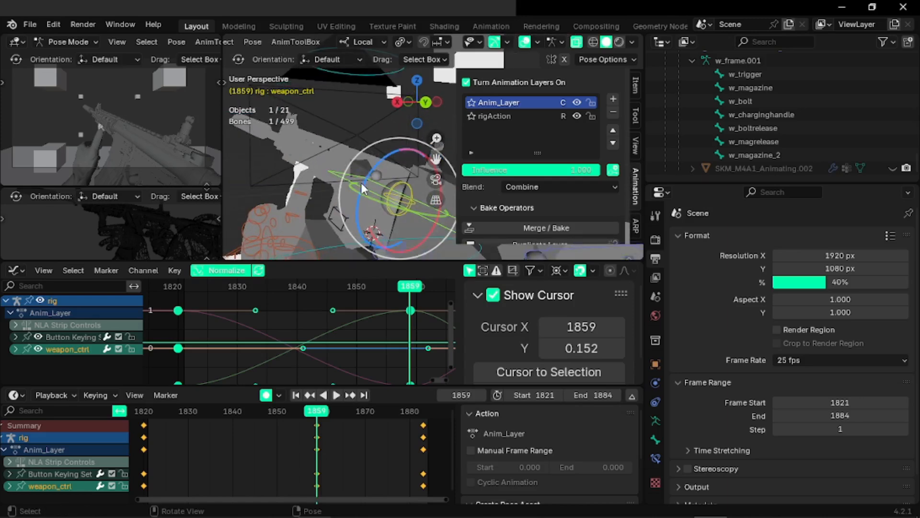
middle_drag(359, 177, 330, 206)
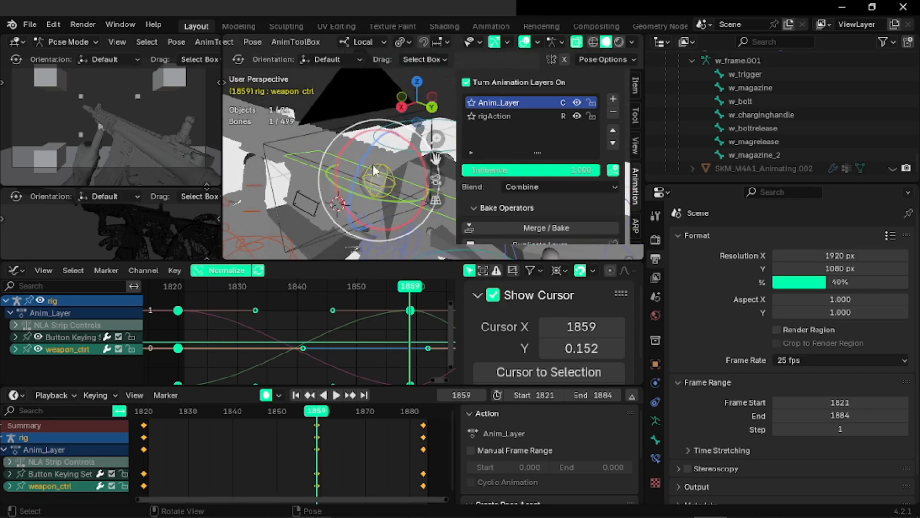
middle_drag(345, 200, 329, 178)
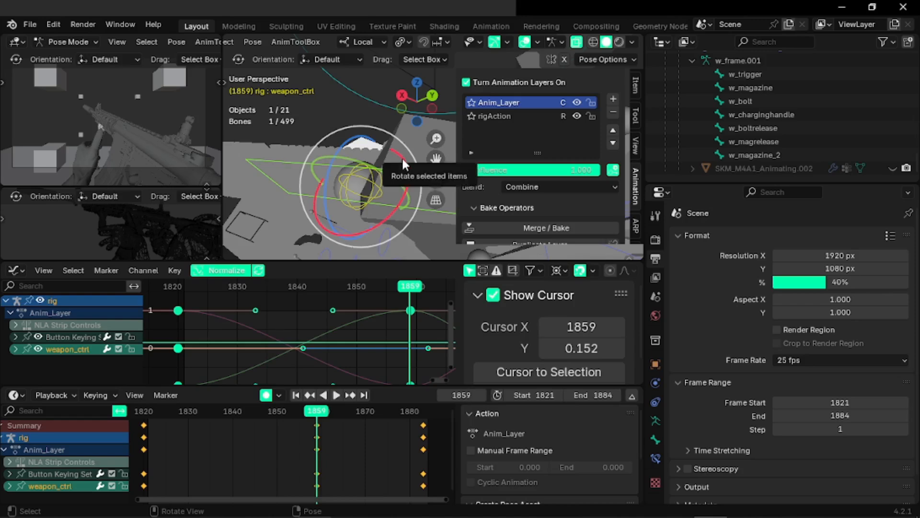
drag(402, 158, 364, 157)
drag(314, 194, 317, 201)
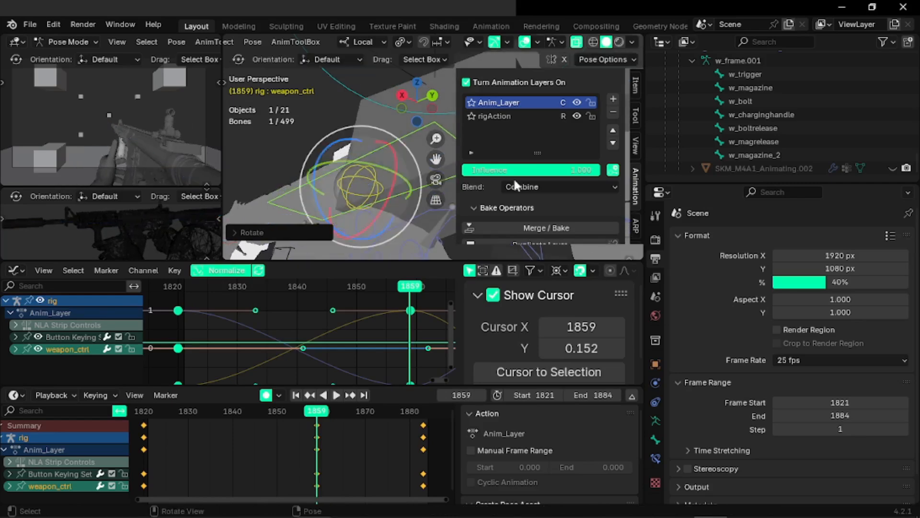
- Undo all the weapon_ctrl rotations and moves made at frame 1859
key(ctrl+z)
key(ctrl+z)
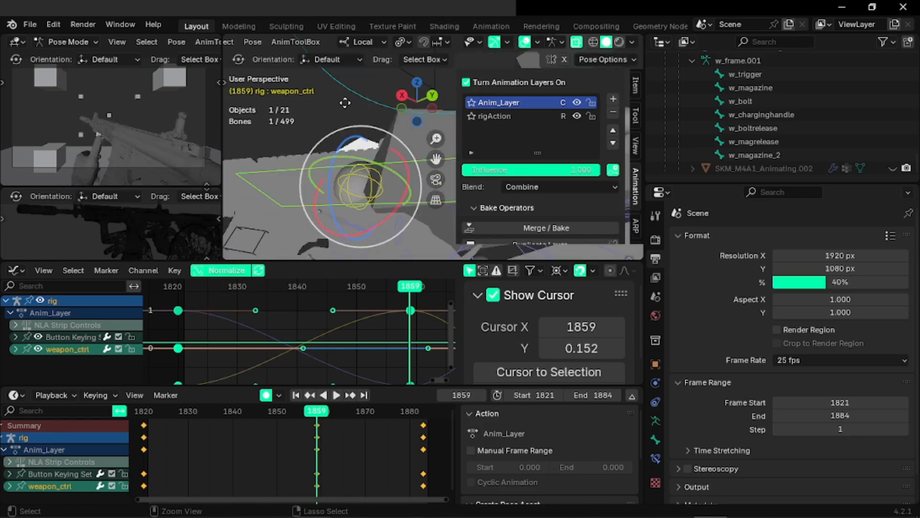
key(ctrl+z)
key(ctrl+z)
key(ctrl+z)
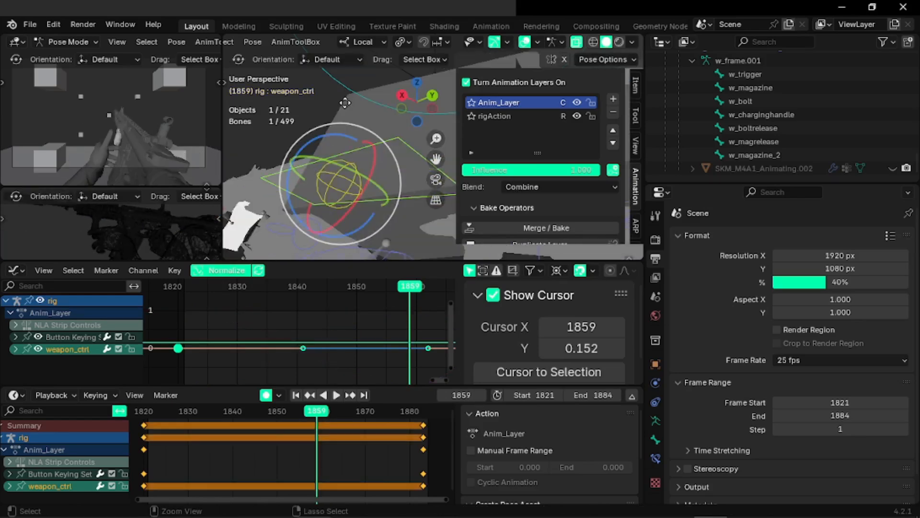
- Rotate weapon_ctrl at frame 1859 about one local axis after another to demonstrate how its axes change orientation
middle_drag(358, 177, 378, 176)
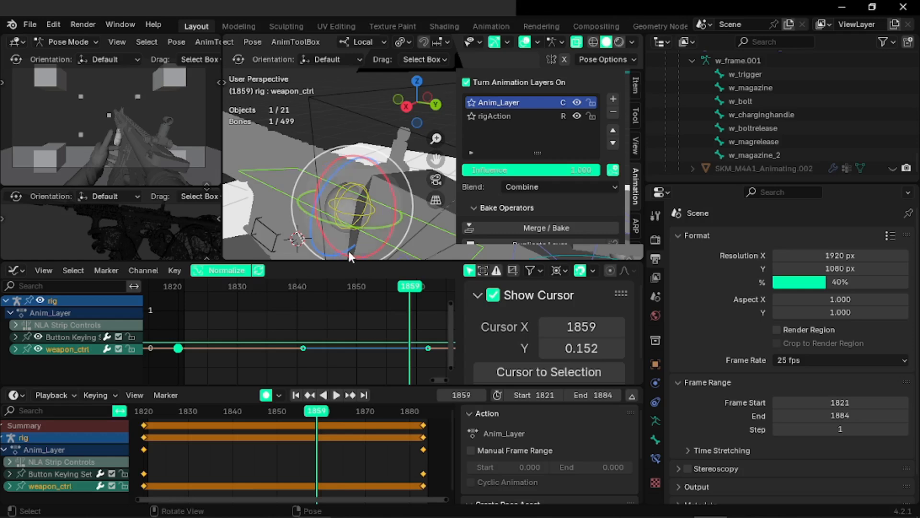
middle_drag(329, 215, 325, 192)
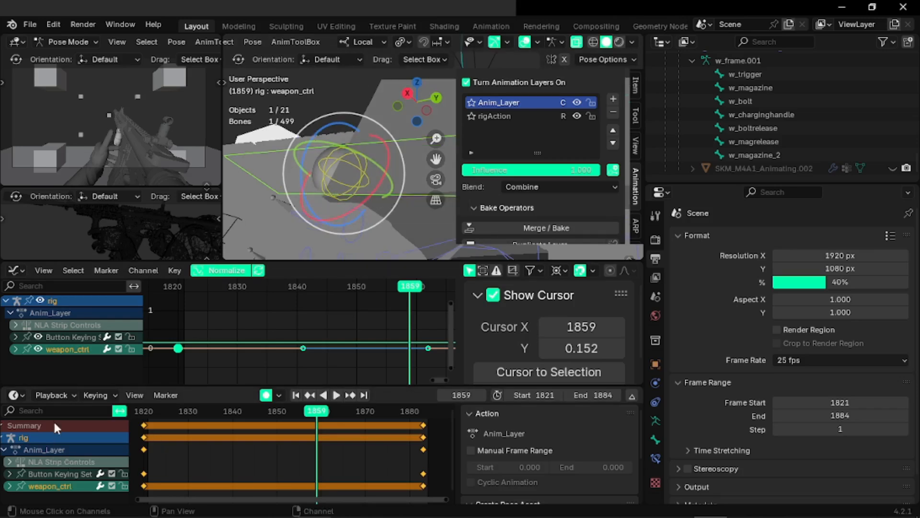
middle_drag(38, 475, 75, 473)
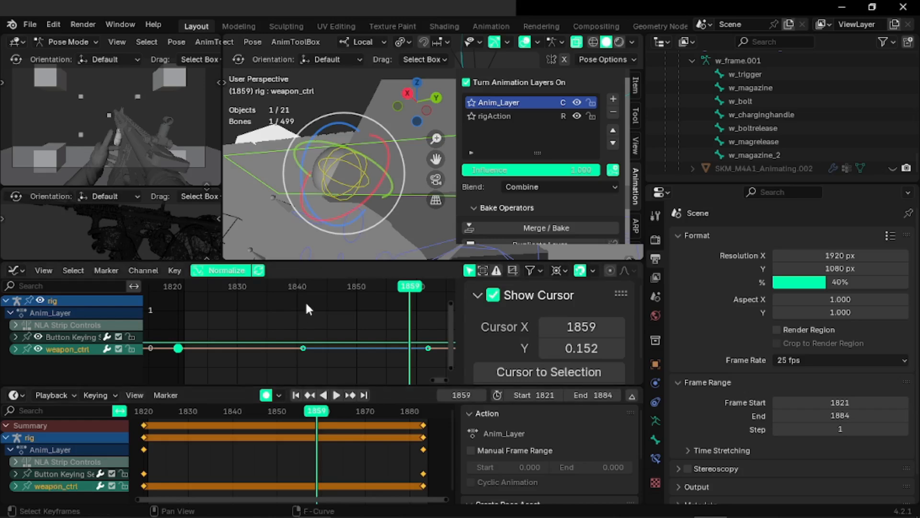
middle_drag(321, 204, 376, 192)
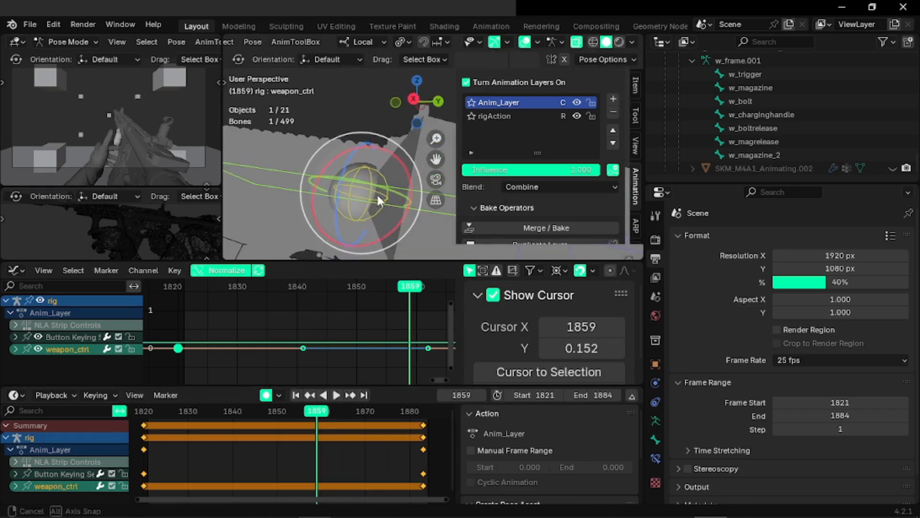
drag(391, 156, 381, 234)
drag(415, 167, 401, 147)
mouse_move(334, 186)
mouse_down()
mouse_move(360, 182)
mouse_move(351, 180)
mouse_up()
- Undo the latest single-axis rotations of weapon_ctrl
key(ctrl+z)
key(ctrl+z)
key(ctrl+z)
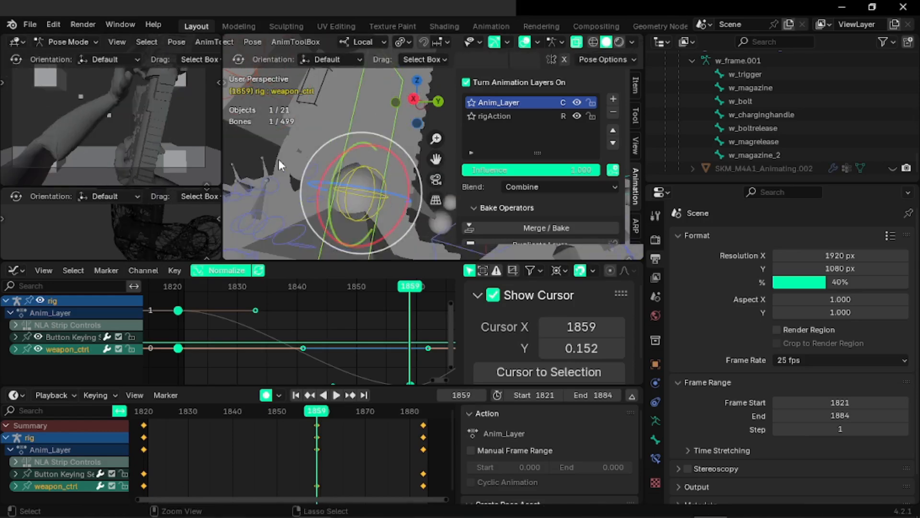
middle_drag(361, 178, 304, 168)
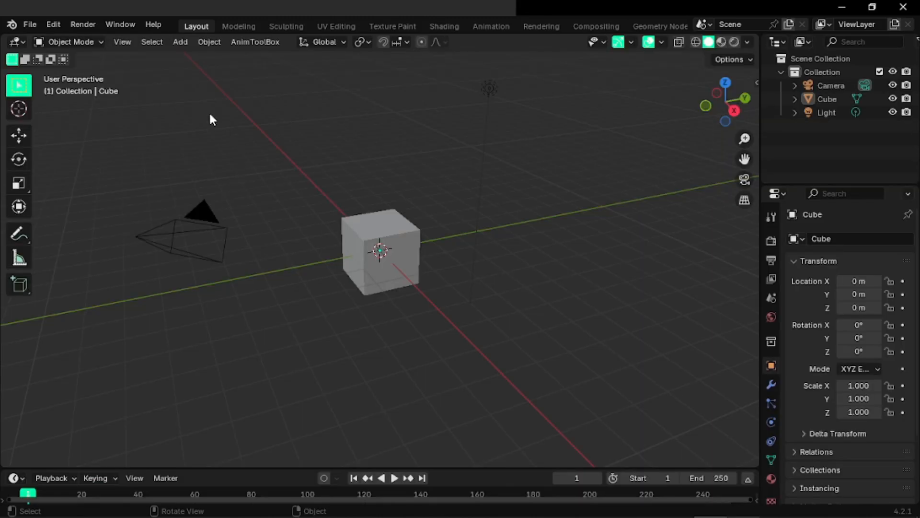
- Open the recently used file wayed_m4.080.blend
click(30, 24)
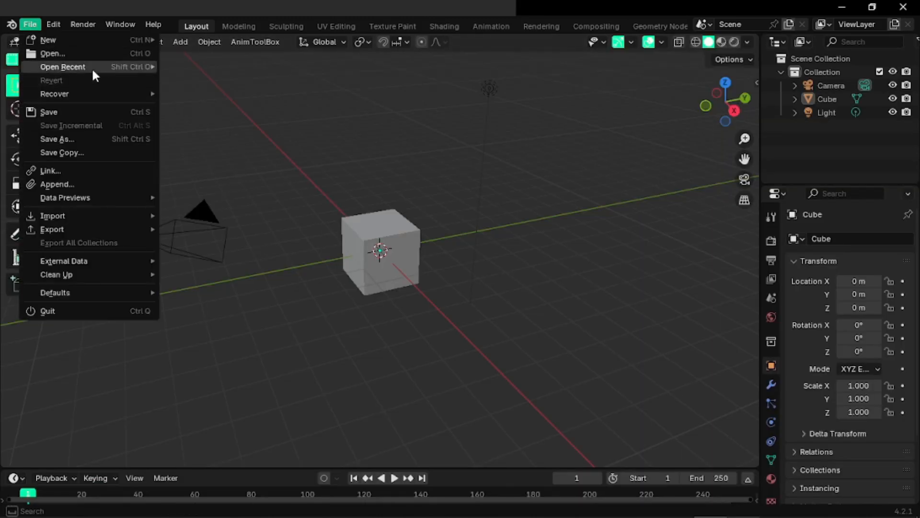
mouse_move(92, 67)
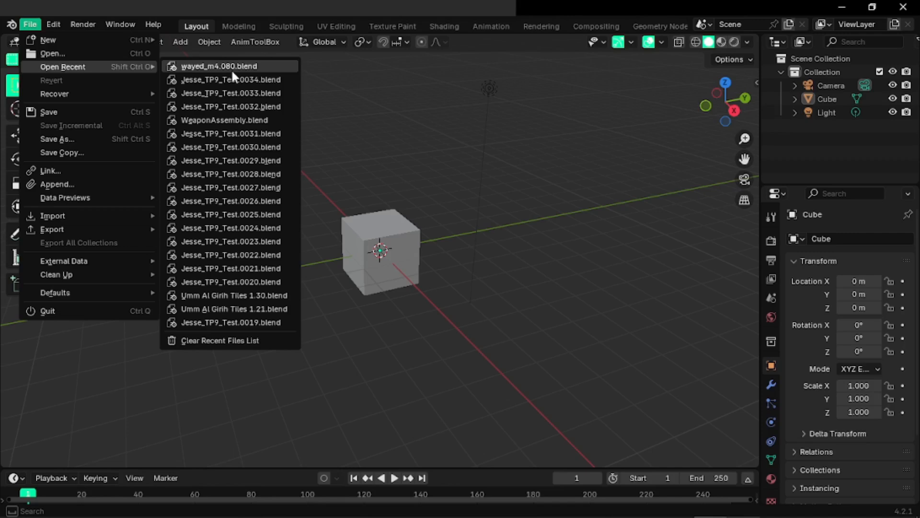
click(232, 72)
click(482, 293)
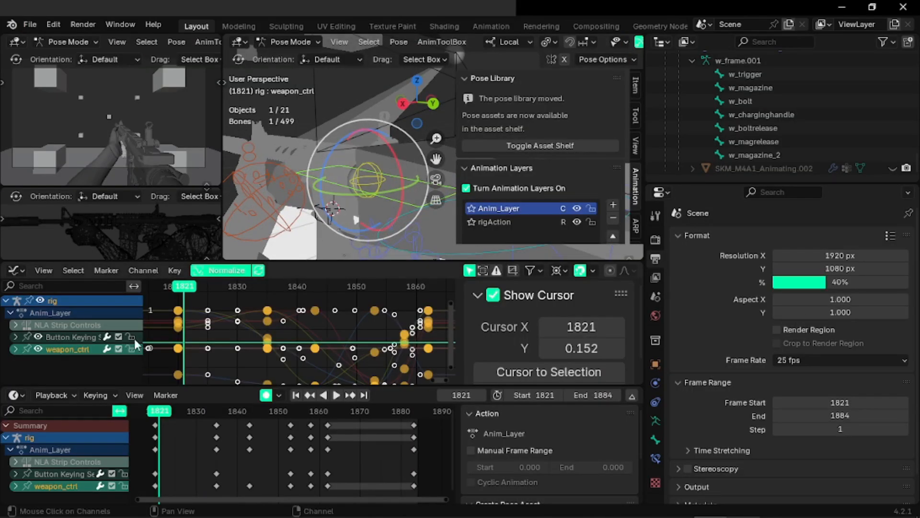
- Expand weapon_ctrl's channels in the graph editor, and try a rotation of the control at frame 1821 before undoing it
click(16, 349)
scroll(29, 357, down, 3)
middle_drag(338, 199, 394, 130)
drag(399, 126, 425, 157)
key(ctrl+z)
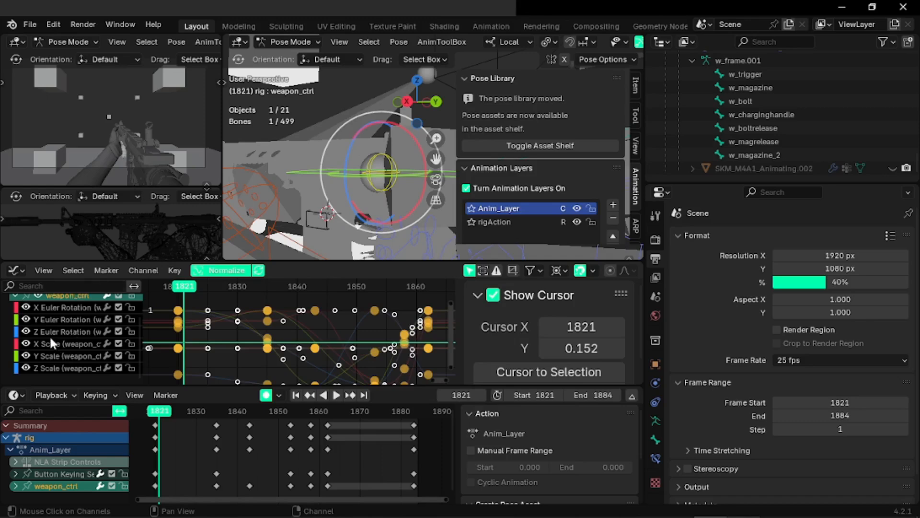
- Examine weapon_ctrl's individual Euler Rotation and Scale curves by selecting them one after another
click(52, 306)
click(51, 320)
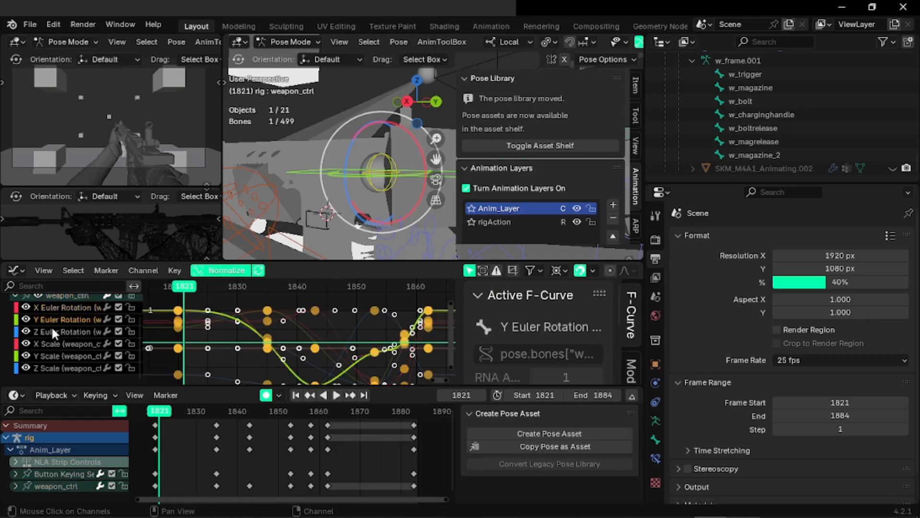
click(51, 333)
click(54, 355)
click(55, 368)
click(50, 318)
click(50, 309)
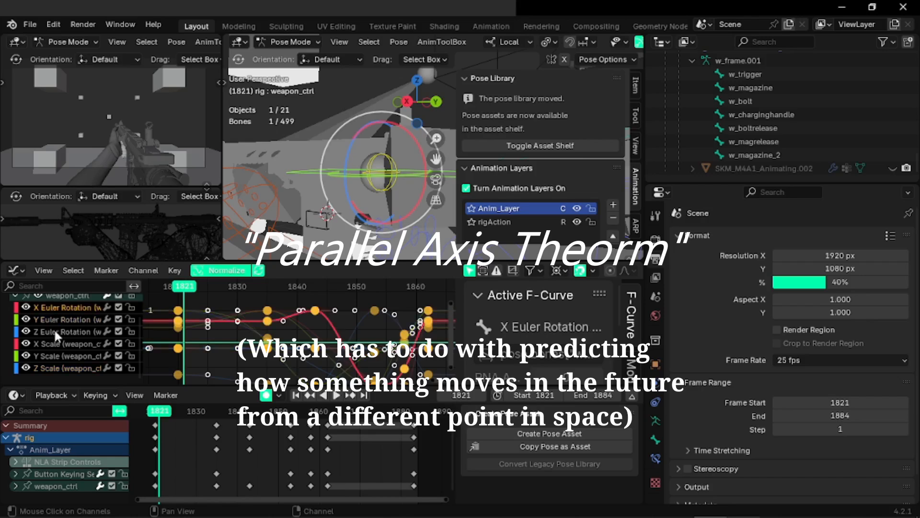
click(54, 331)
click(58, 354)
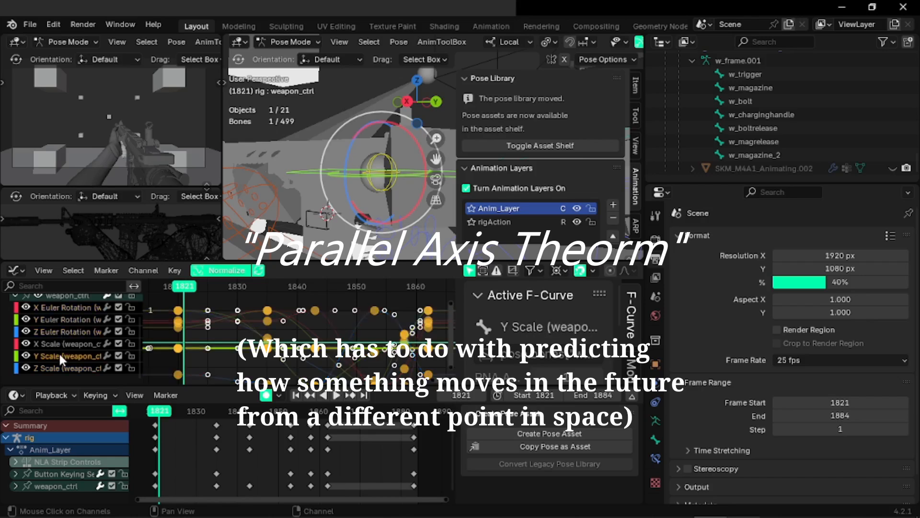
- Hide the Y Euler Rotation, X Scale and Z Scale curves, and select X Euler Rotation, Z Euler Rotation and Y Scale together
click(27, 319)
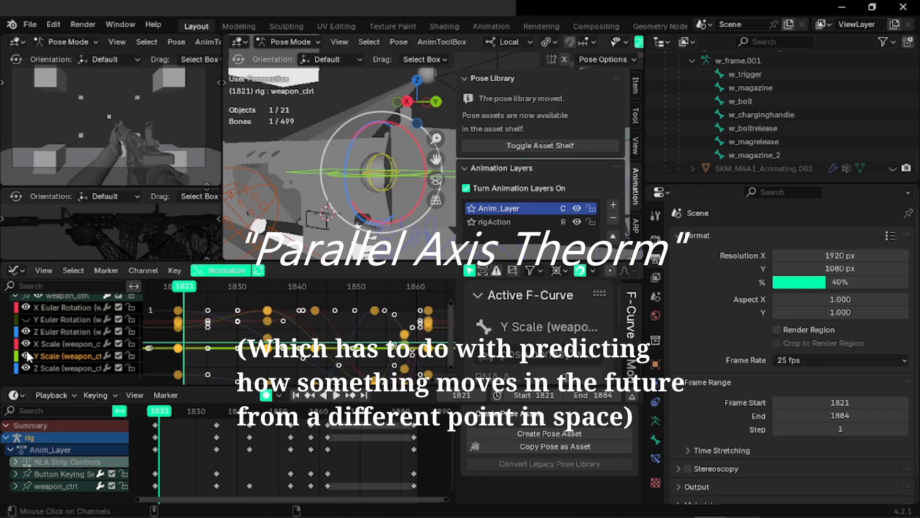
click(47, 308)
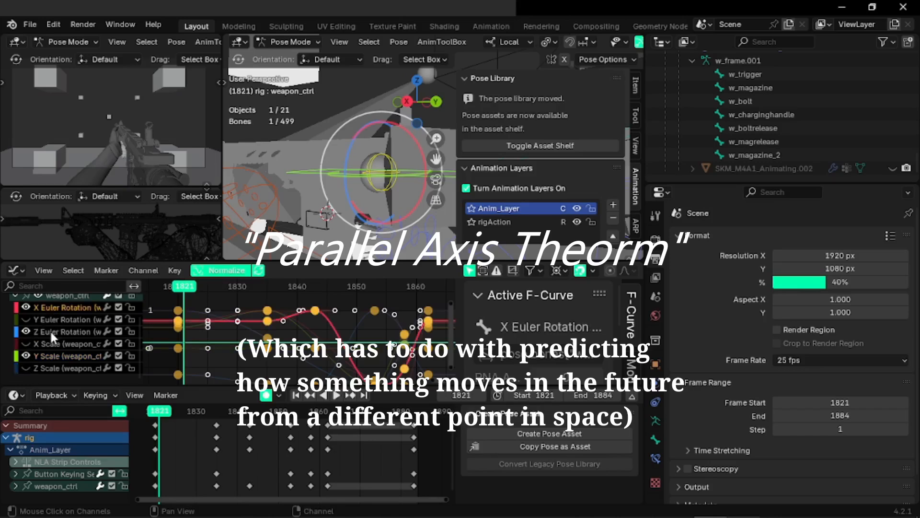
ctrl+click(52, 331)
ctrl+click(53, 355)
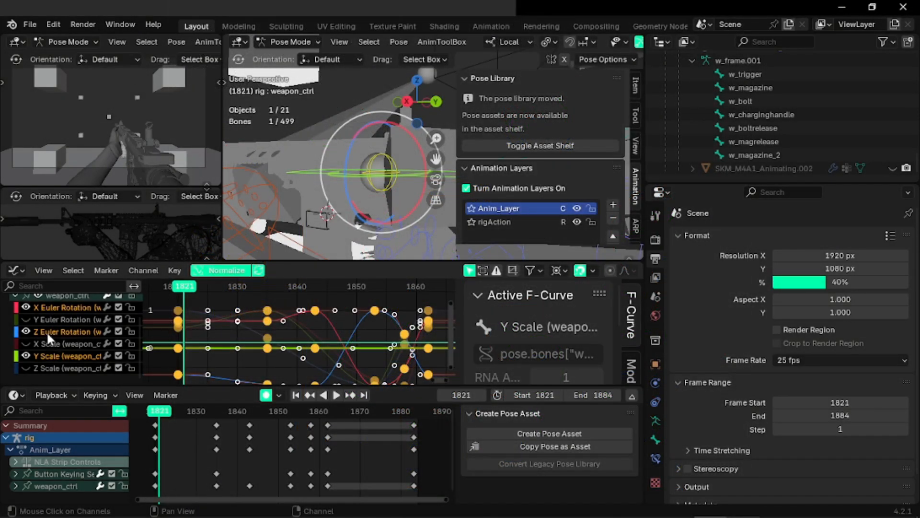
- Select only the Z Euler Rotation curve and try a rotation, cancelling it
click(47, 331)
key(r)
key(Escape)
- Invert curve visibility so only Y Euler Rotation, X Scale and Z Scale show, and select the Y Euler Rotation and X Scale curves in turn
click(27, 331)
click(25, 331)
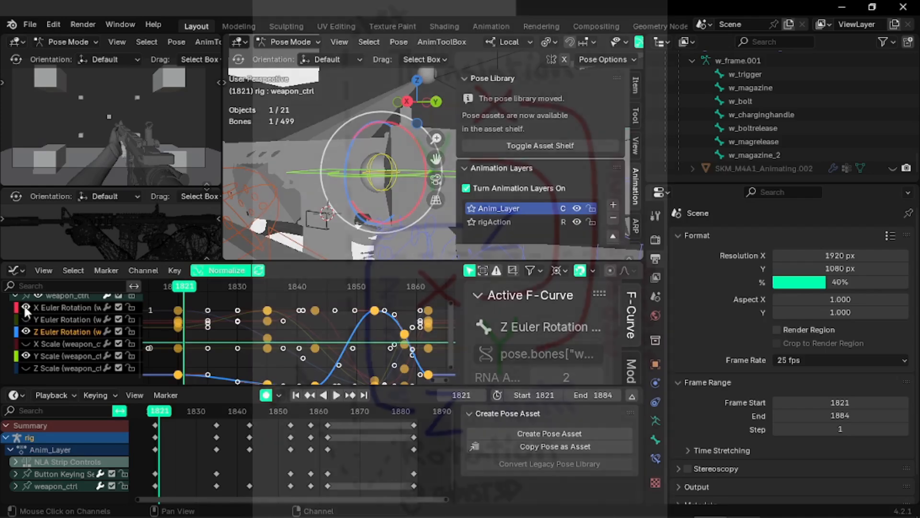
click(25, 307)
click(26, 320)
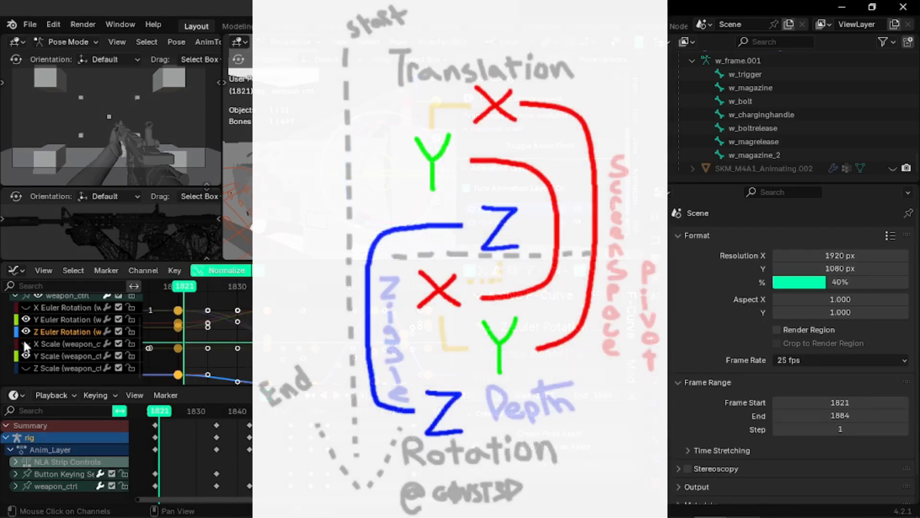
click(25, 332)
click(44, 320)
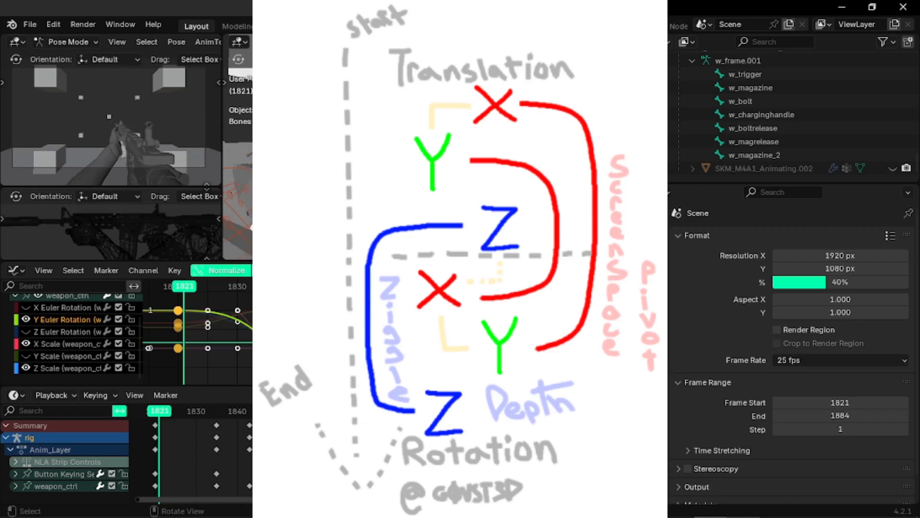
click(49, 344)
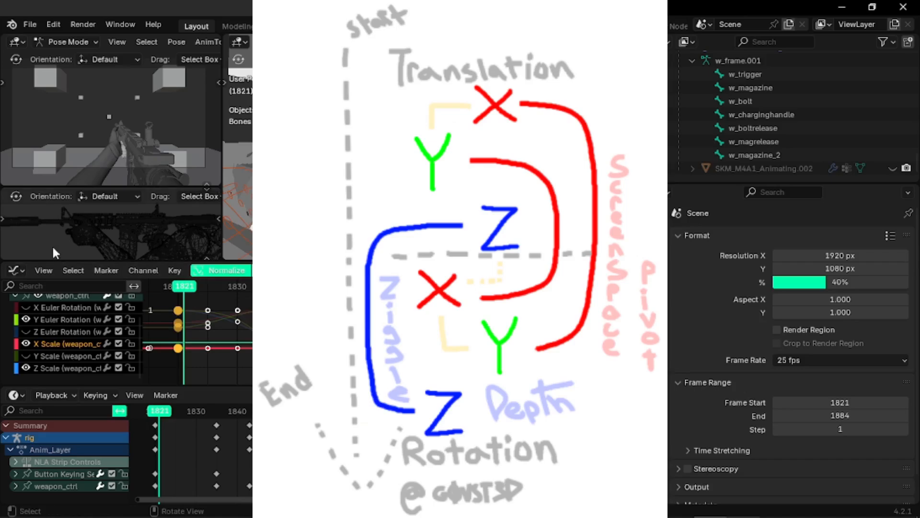
- Try rotating weapon_ctrl in the camera view, selecting the Z Scale and X Scale curves in turn for comparison
key(r)
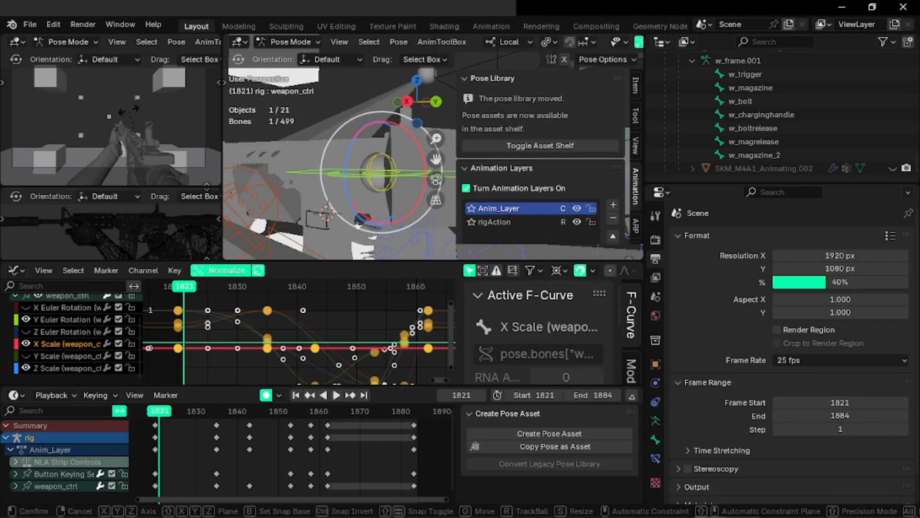
key(r)
right_click(131, 92)
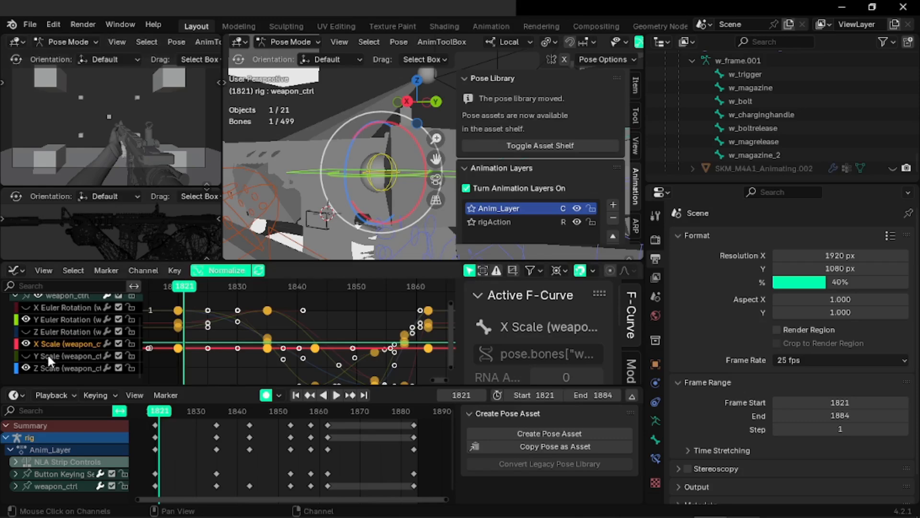
click(41, 368)
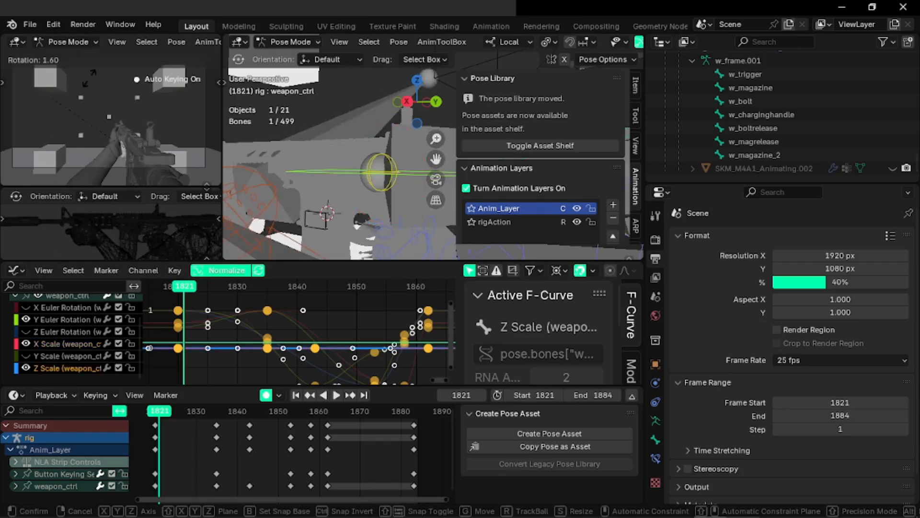
click(29, 343)
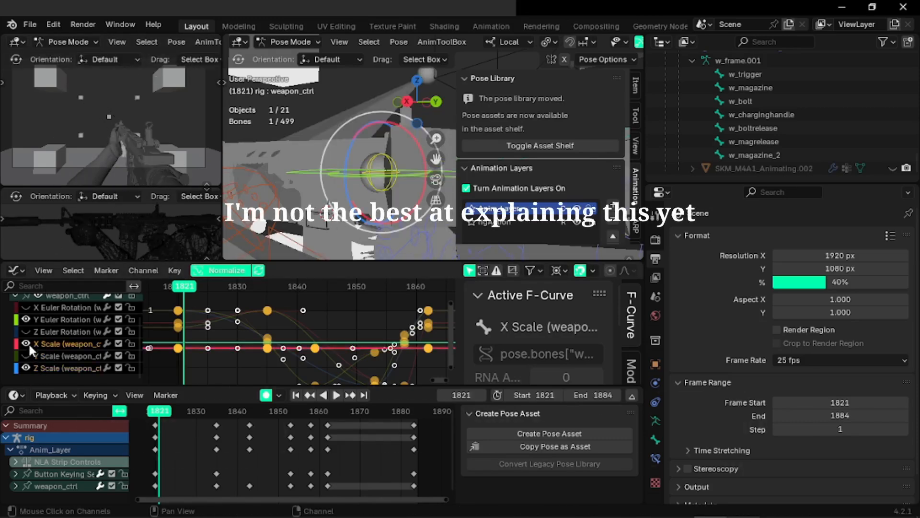
- Switch the visible curves to X Euler Rotation, Z Euler Rotation and Y Scale, trying and cancelling moves of weapon_ctrl
click(26, 320)
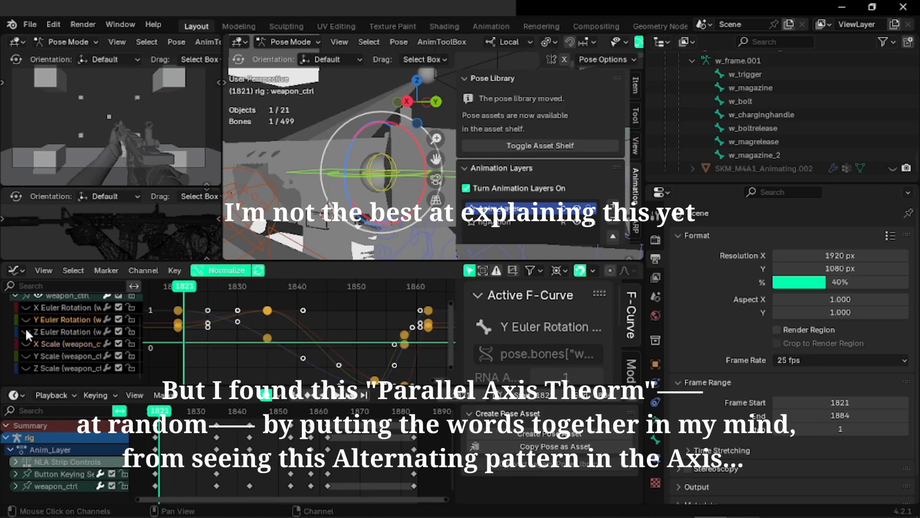
key(g)
right_click(136, 234)
click(26, 308)
click(25, 356)
key(g)
right_click(316, 226)
key(Return)
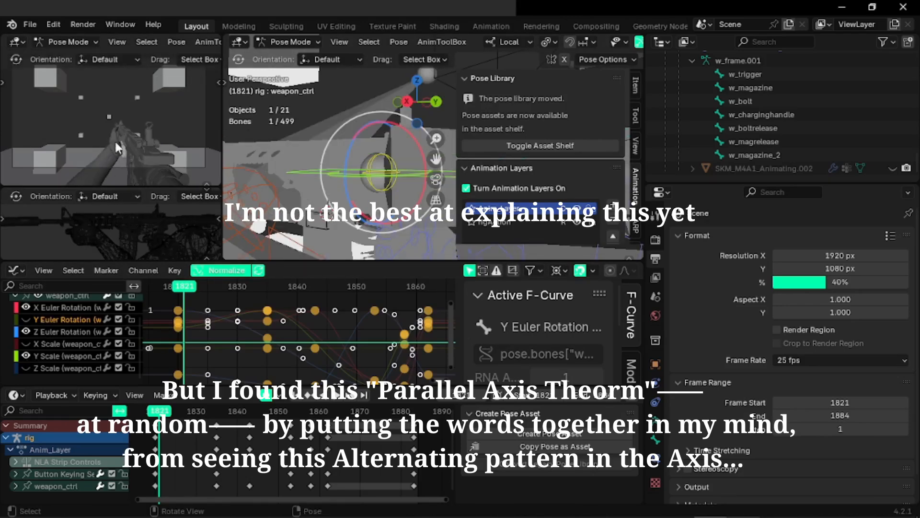
- Try a trackball rotation and a small move of weapon_ctrl in the camera view at frame 1821
key(r)
key(r)
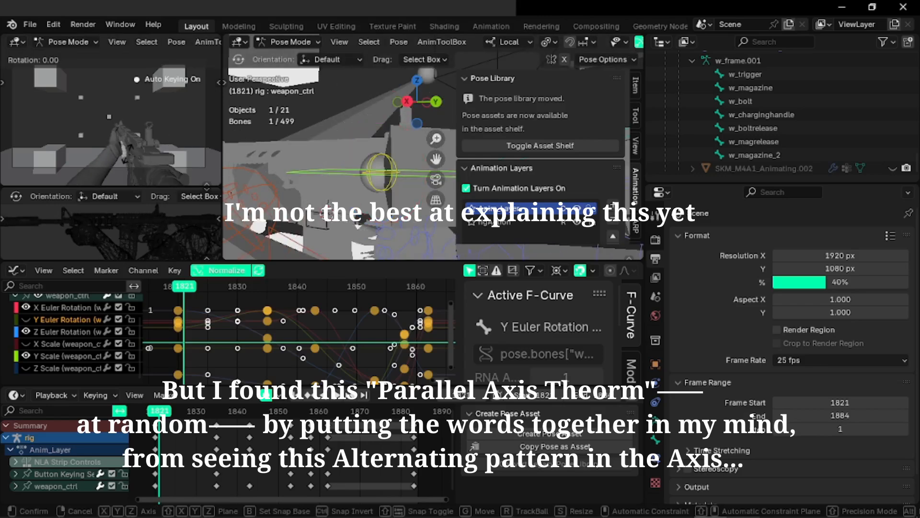
key(Return)
key(g)
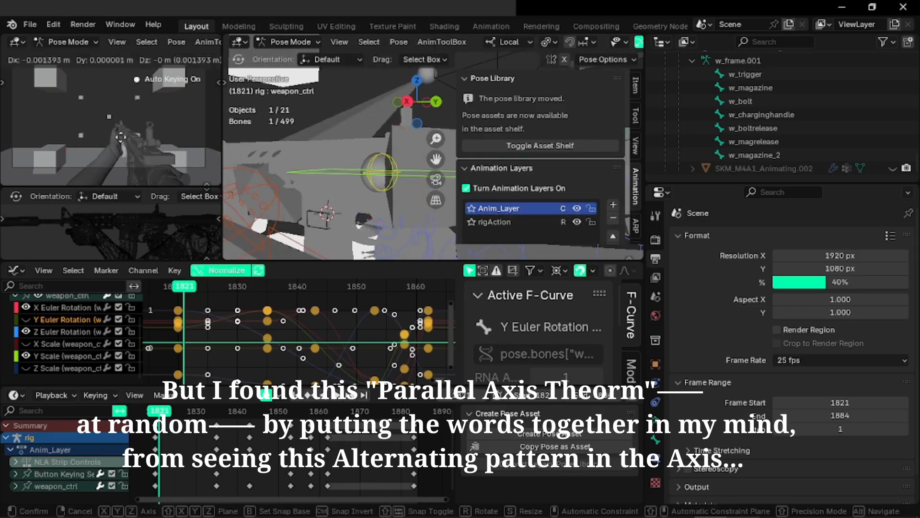
key(Return)
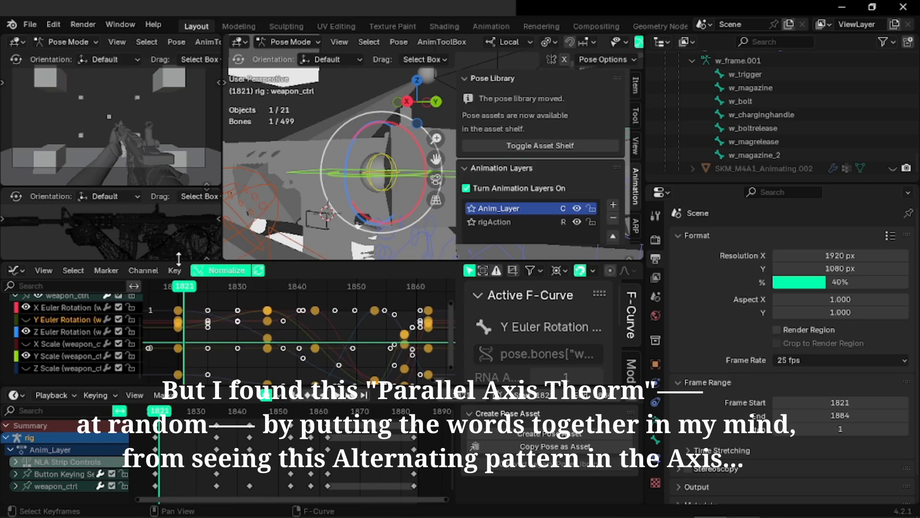
- Toggle the curves' visibility until only Y Euler Rotation, X Scale and Z Scale are shown
drag(26, 310, 24, 358)
drag(25, 307, 27, 361)
drag(27, 307, 27, 355)
click(26, 367)
click(25, 345)
click(26, 332)
click(27, 355)
click(26, 343)
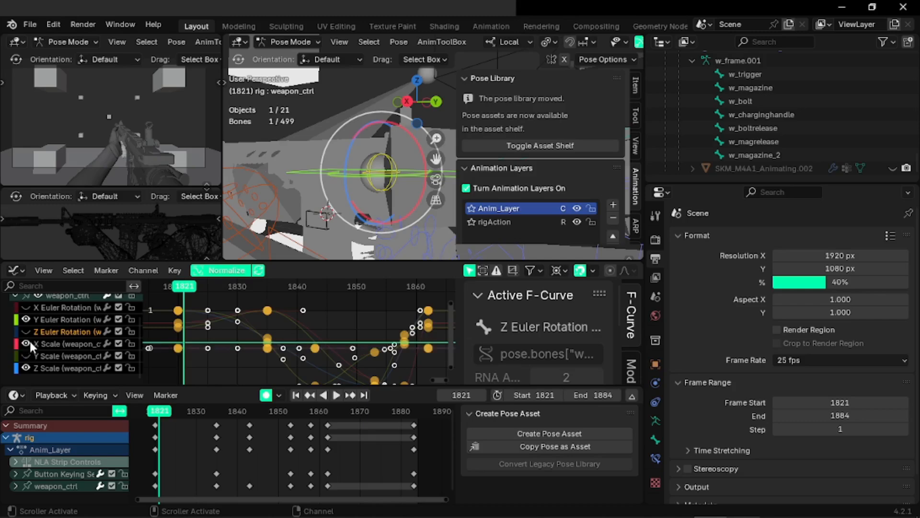
- Rotate weapon_ctrl in the camera view at frame 1821, first in the view plane and again trackball-style, and undo both rotations
key(r)
click(163, 97)
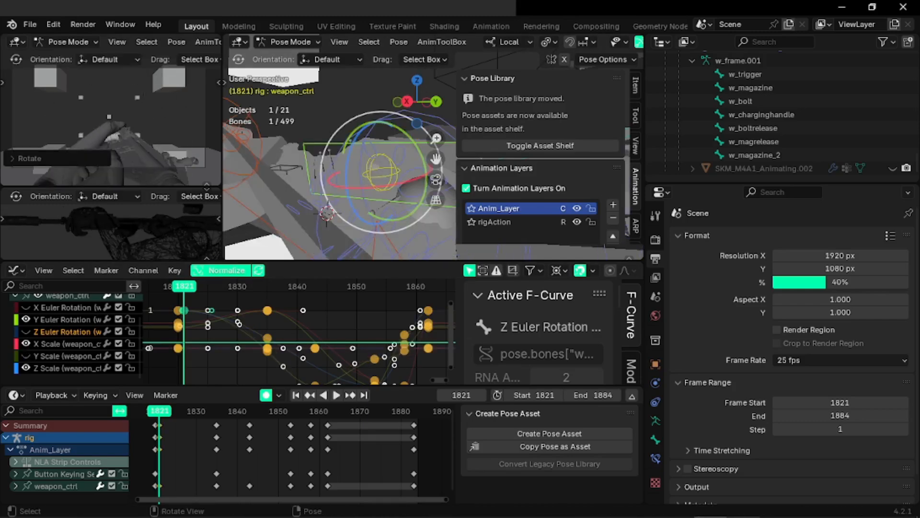
key(r)
key(r)
click(139, 132)
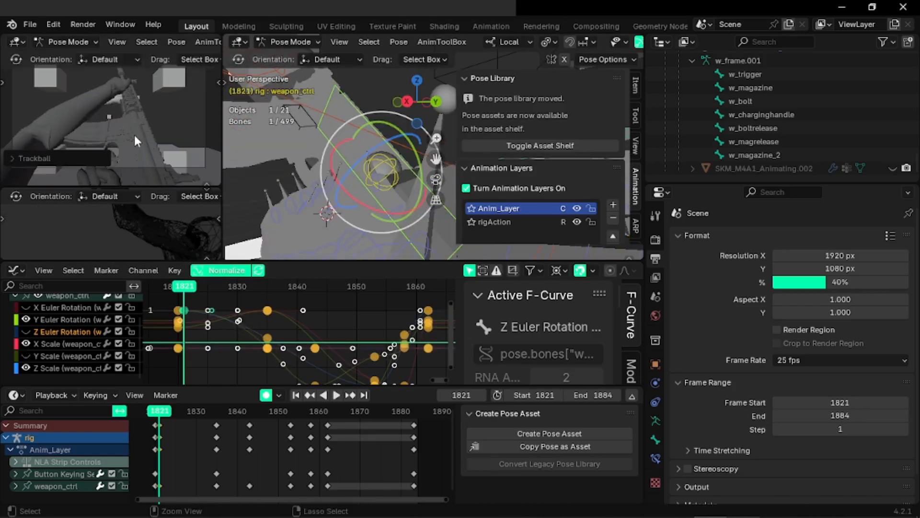
key(ctrl+z)
key(ctrl+z)
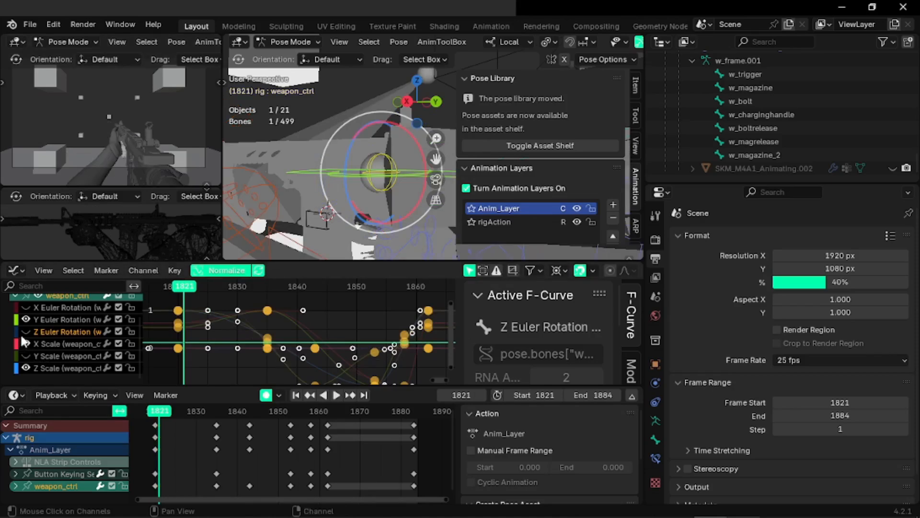
- Hide Y Euler Rotation, X Scale and Z Scale, and show the X Euler Rotation, Z Euler Rotation and Y Scale curves instead
click(26, 319)
click(25, 368)
click(26, 356)
click(26, 331)
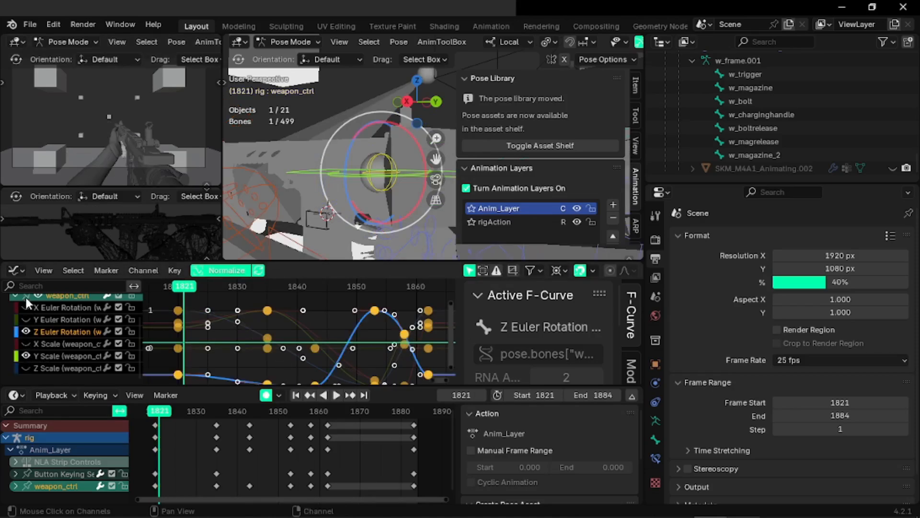
- Switch to OBS and stop the screen recording
click(744, 505)
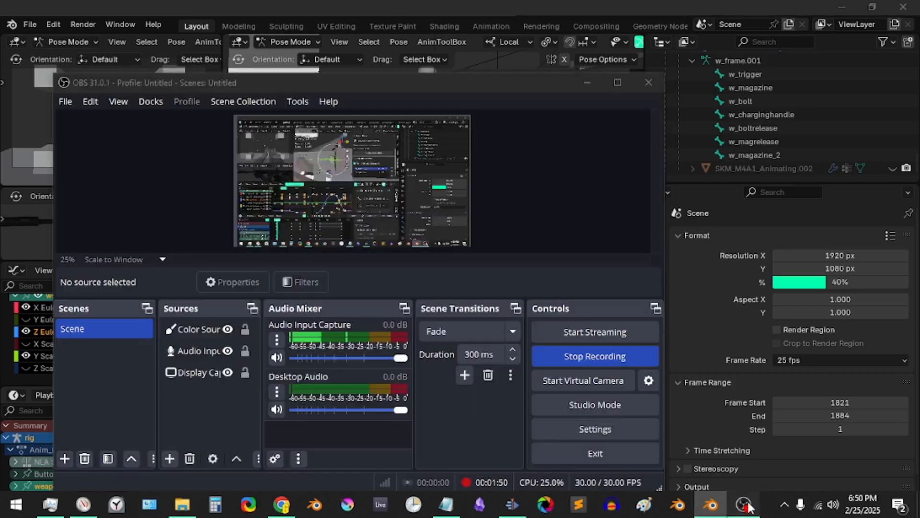
click(586, 359)
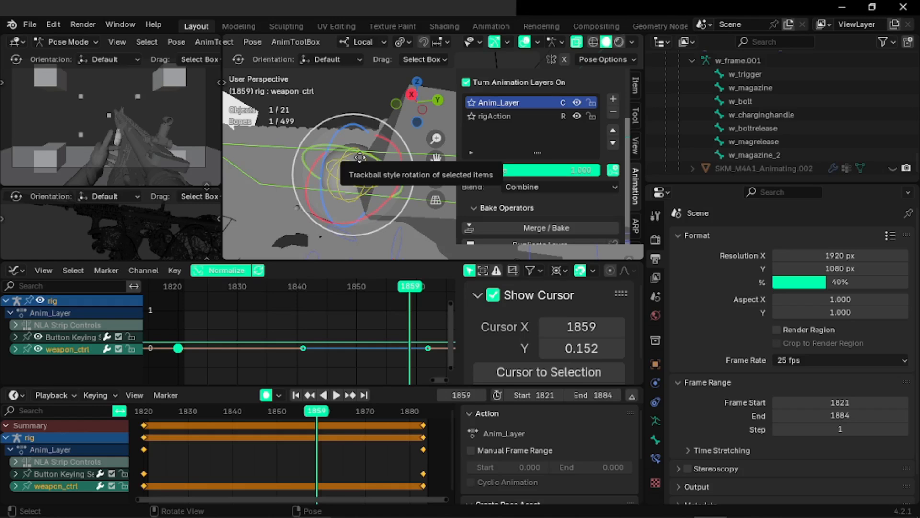
- Try a trackball rotation of weapon_ctrl at frame 1859 and view its rotation axes from closer up
drag(360, 158, 337, 167)
middle_drag(327, 138, 338, 197)
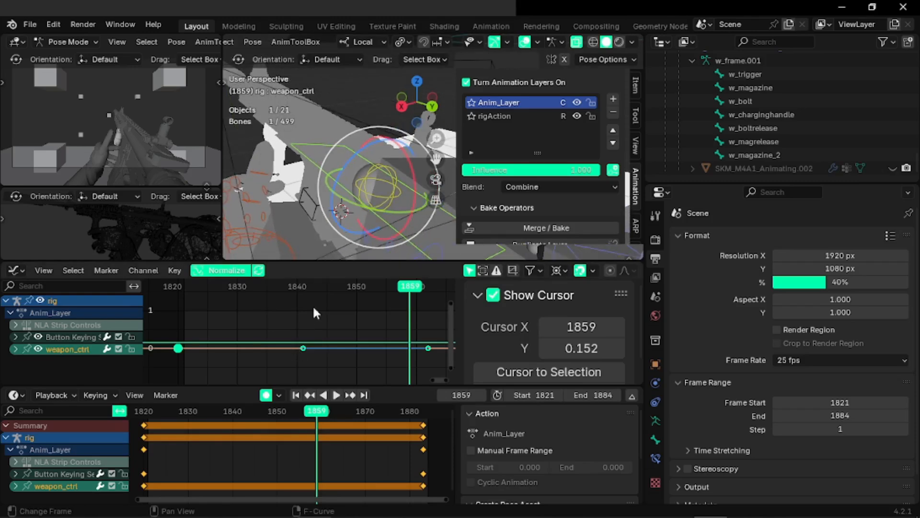
scroll(338, 192, up, 2)
shift+middle_drag(319, 200, 341, 168)
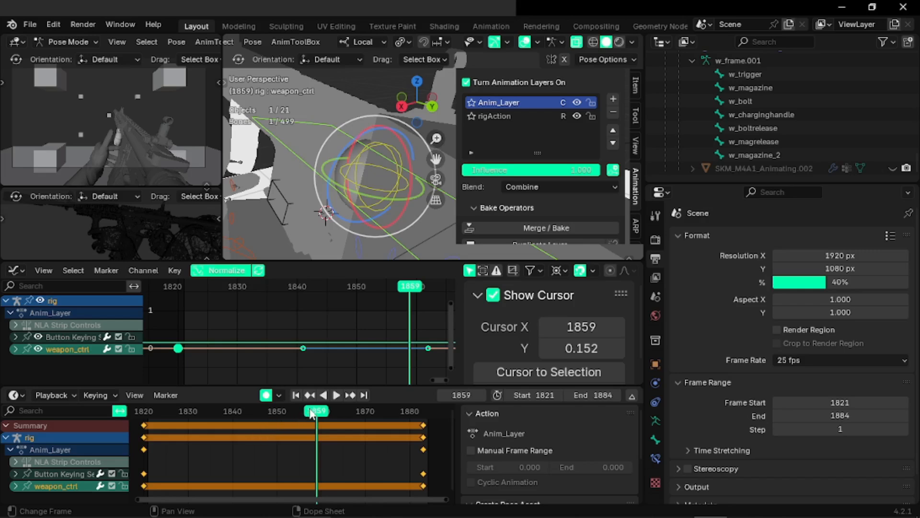
- Examine how weapon_ctrl's axes turn by playing and scrubbing the animation around frames 1855 and 1856
click(267, 415)
key(space)
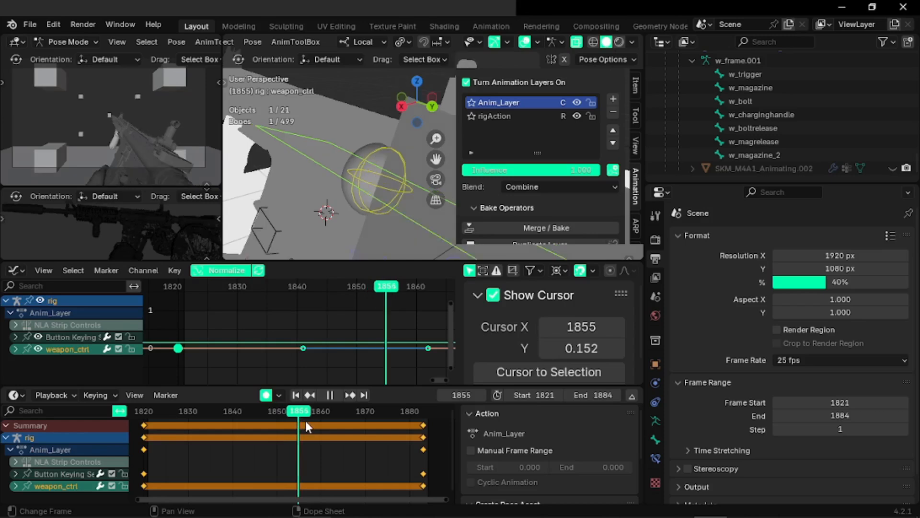
drag(307, 423, 297, 425)
key(space)
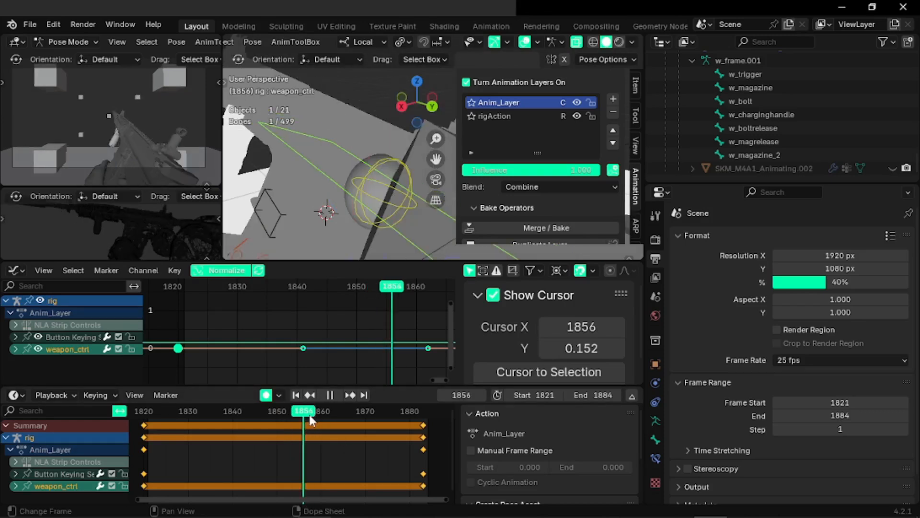
drag(310, 417, 306, 423)
key(space)
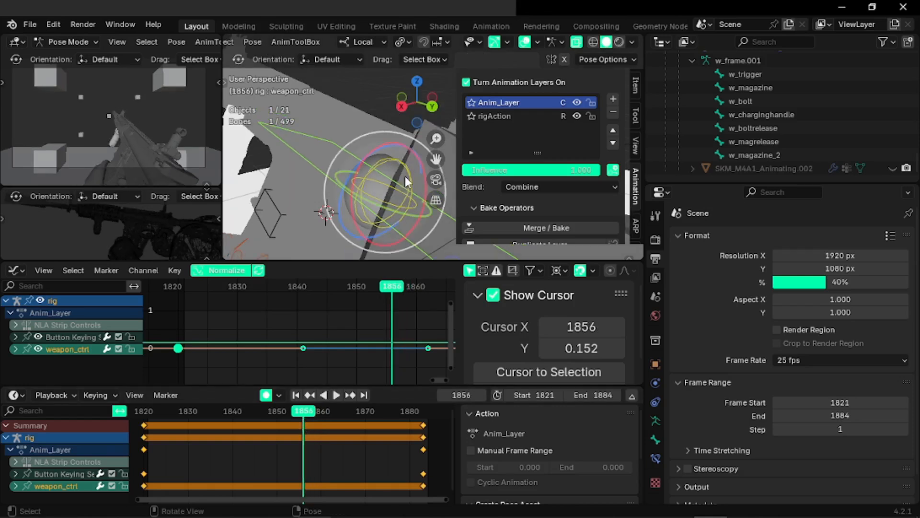
- Rotate weapon_ctrl at frame 1850 about its local X axis, about its local Z axis, and freely in the camera view
drag(315, 421, 277, 418)
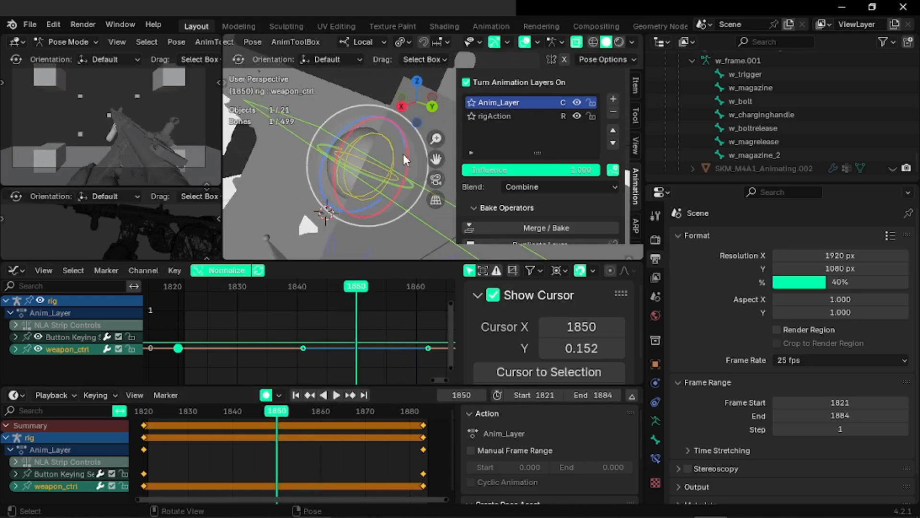
drag(407, 154, 405, 188)
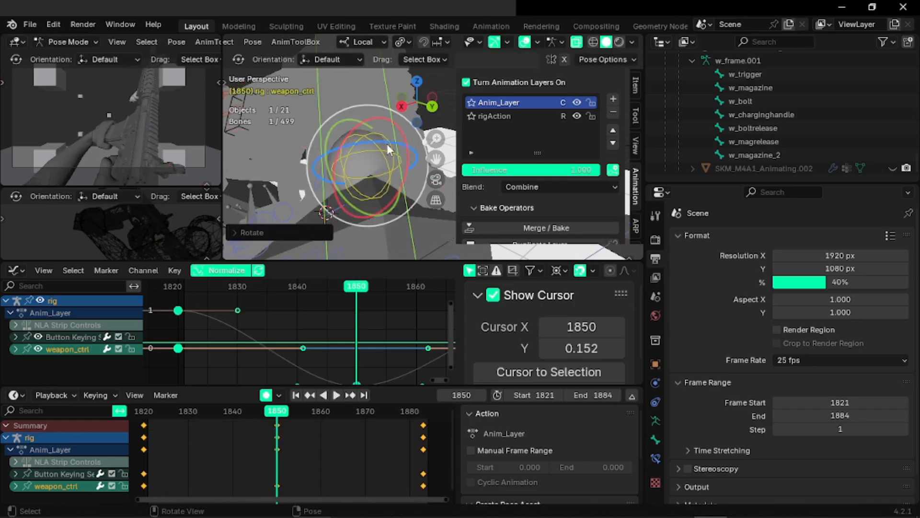
drag(385, 142, 369, 166)
key(r)
click(91, 82)
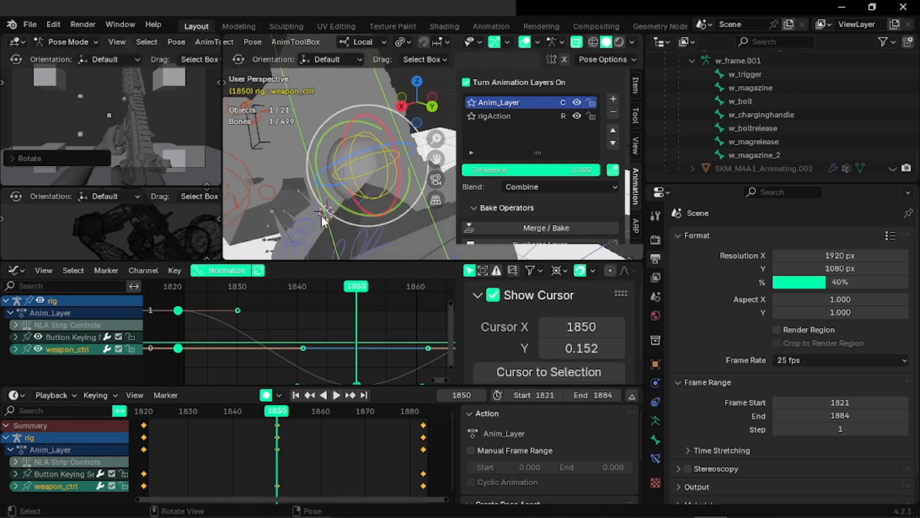
- Try moving weapon_ctrl at frame 1850 in the perspective view and turning it with a trackball rotation in the camera view
middle_drag(342, 205, 370, 206)
key(shift+alt+z)
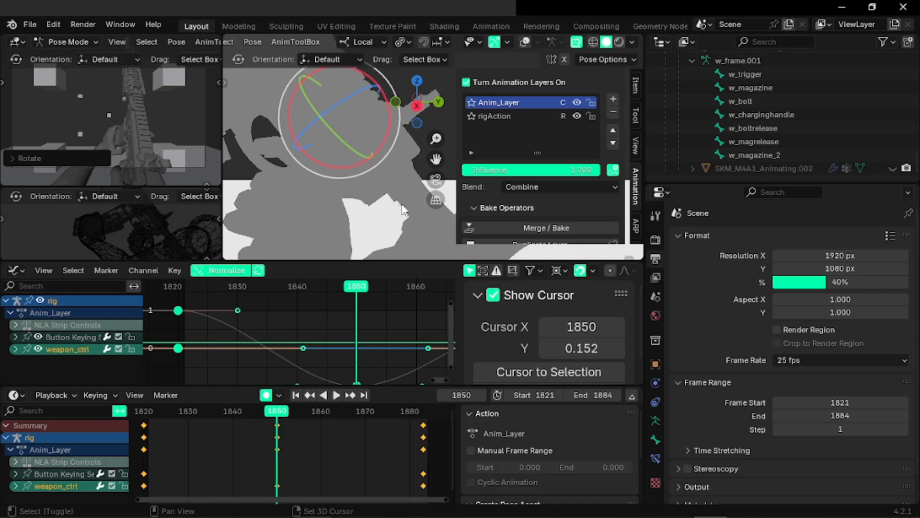
key(shift+alt+z)
middle_drag(300, 209, 328, 191)
key(g)
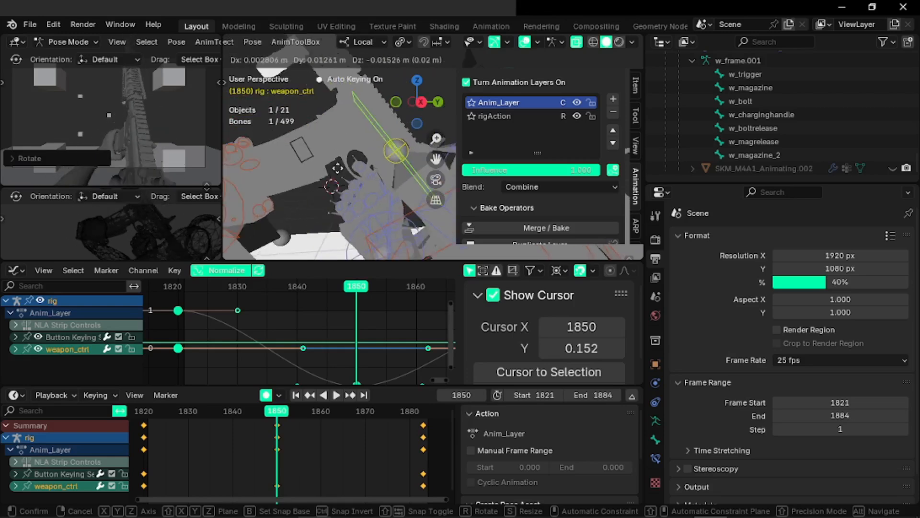
click(309, 179)
key(r)
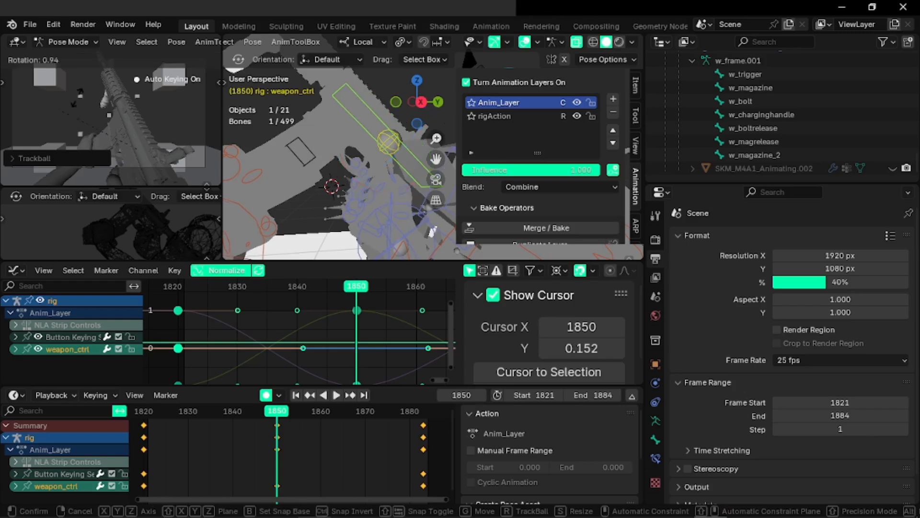
key(r)
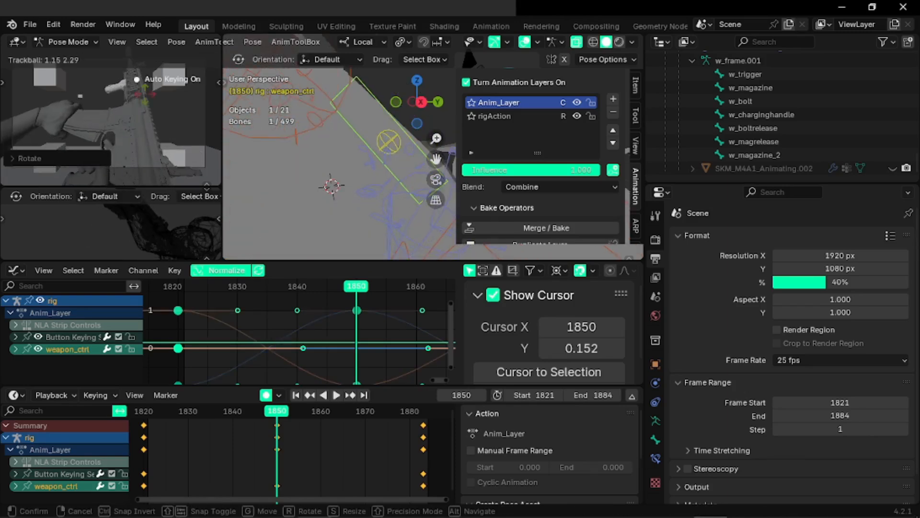
click(143, 95)
- Try rotating weapon_ctrl in the perspective view at frame 1850 and moving it in the camera view
middle_drag(249, 167, 431, 133)
key(r)
click(337, 93)
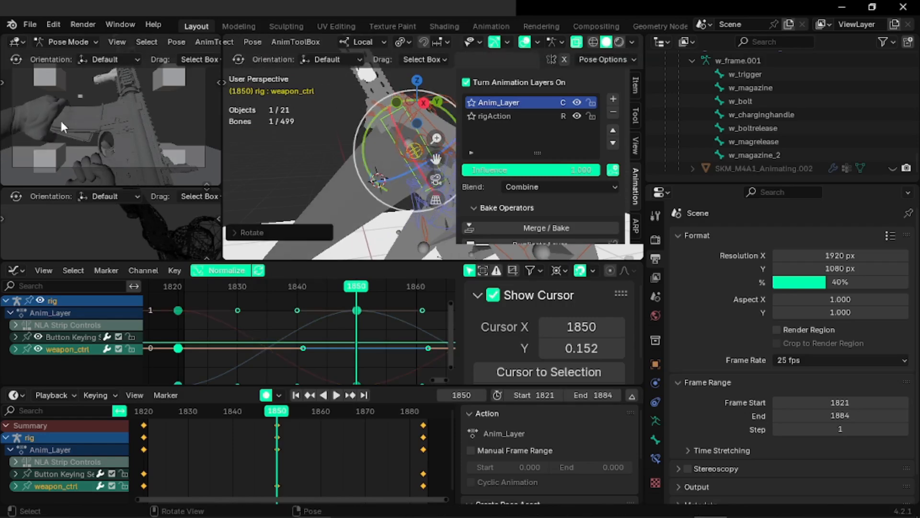
middle_drag(259, 186, 353, 173)
key(g)
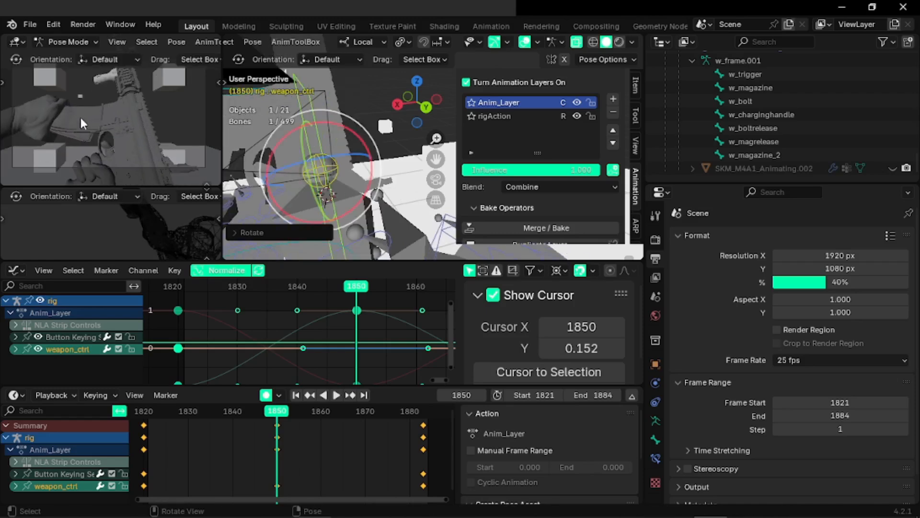
click(90, 158)
- Try re-posing the rifle at frame 1850 by alternating free rotations and small moves of weapon_ctrl in the camera view
key(r)
key(r)
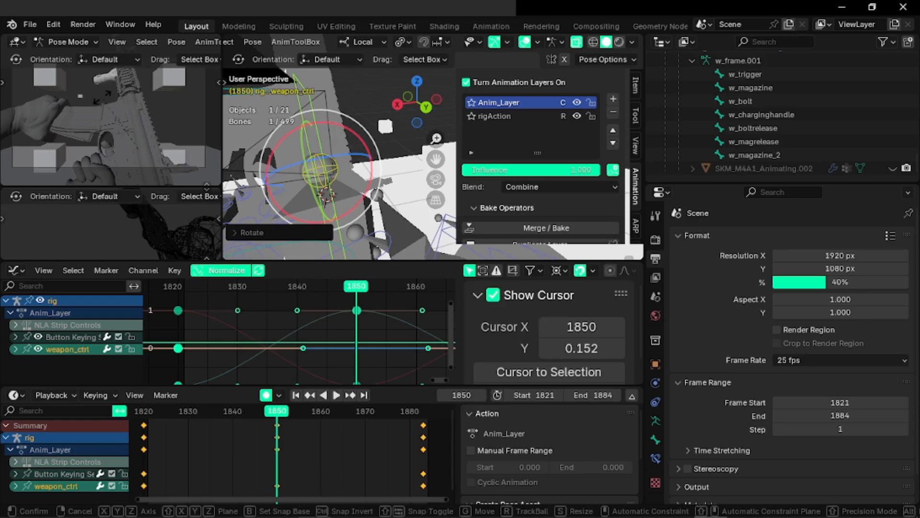
click(62, 101)
key(r)
click(59, 95)
key(g)
click(70, 117)
key(r)
key(r)
click(81, 132)
key(g)
click(103, 220)
key(g)
click(88, 127)
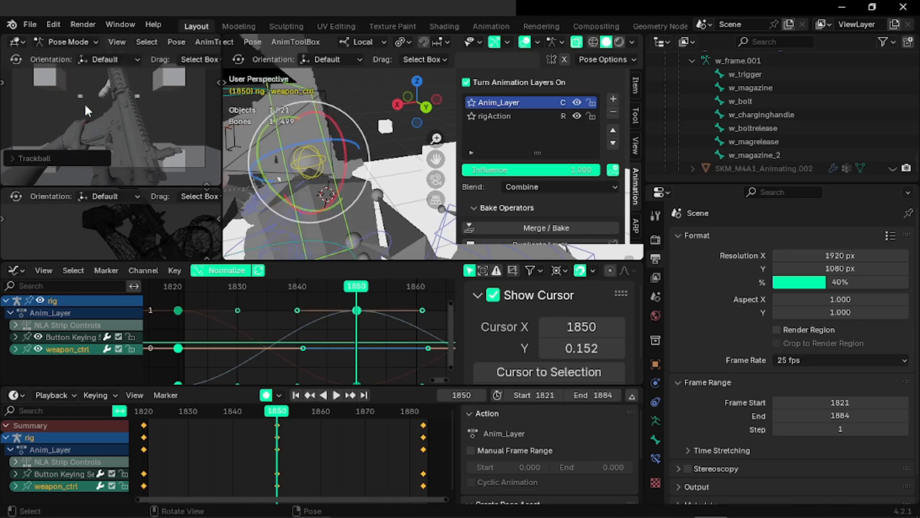
key(r)
key(r)
click(106, 102)
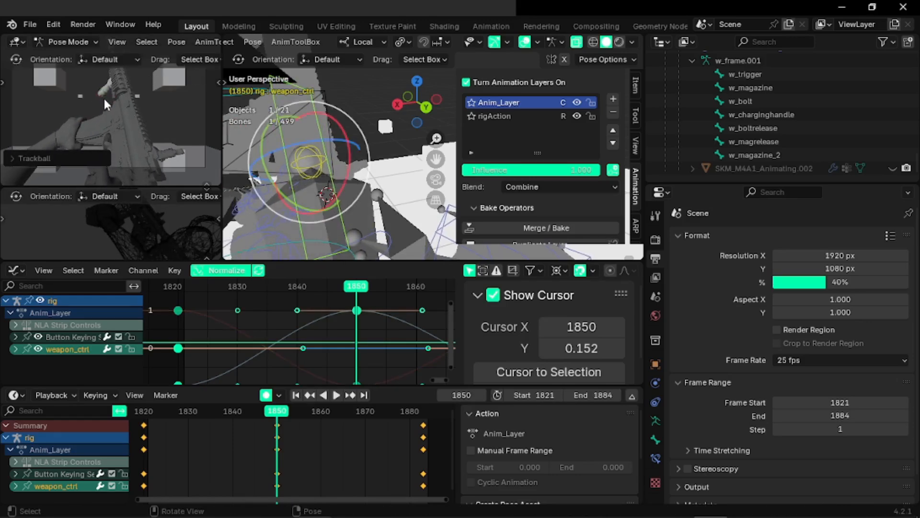
key(g)
click(101, 122)
key(r)
key(r)
click(97, 118)
key(g)
click(99, 117)
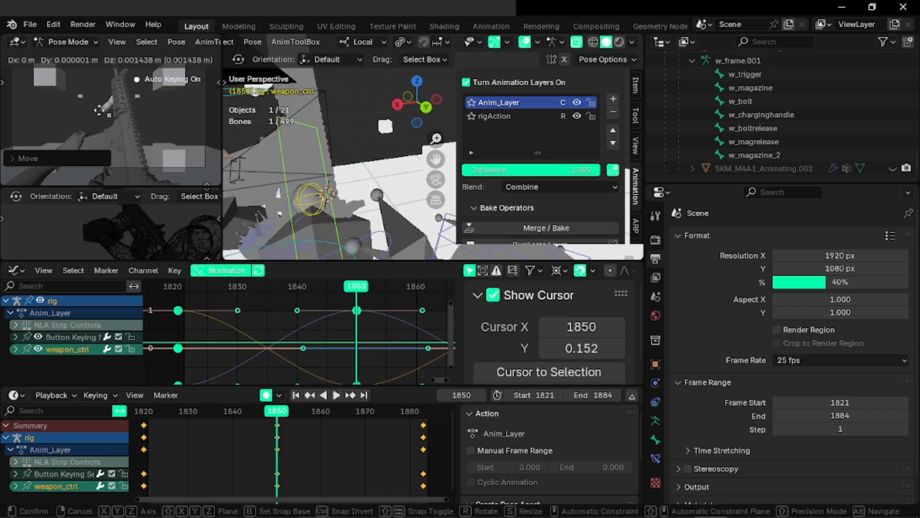
key(r)
key(r)
click(113, 96)
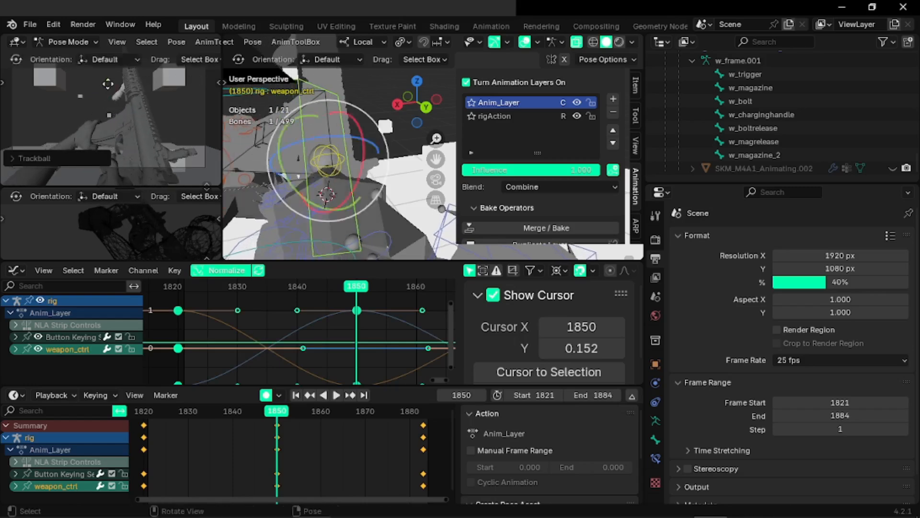
key(g)
click(119, 85)
key(r)
key(r)
click(117, 87)
key(g)
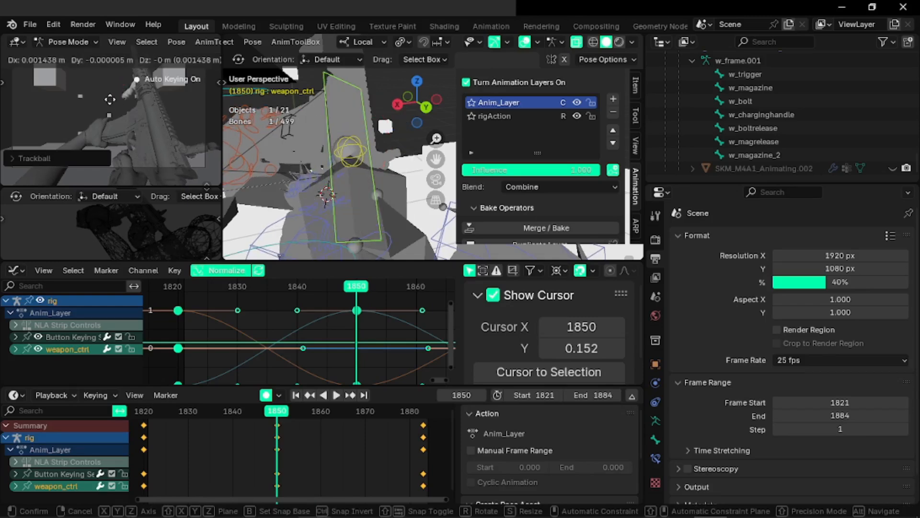
click(111, 98)
key(r)
key(r)
click(96, 125)
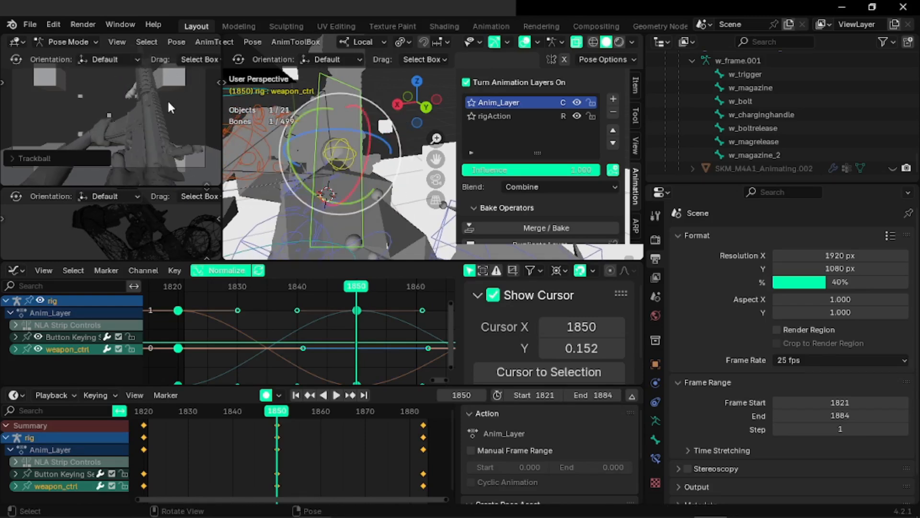
key(g)
click(146, 177)
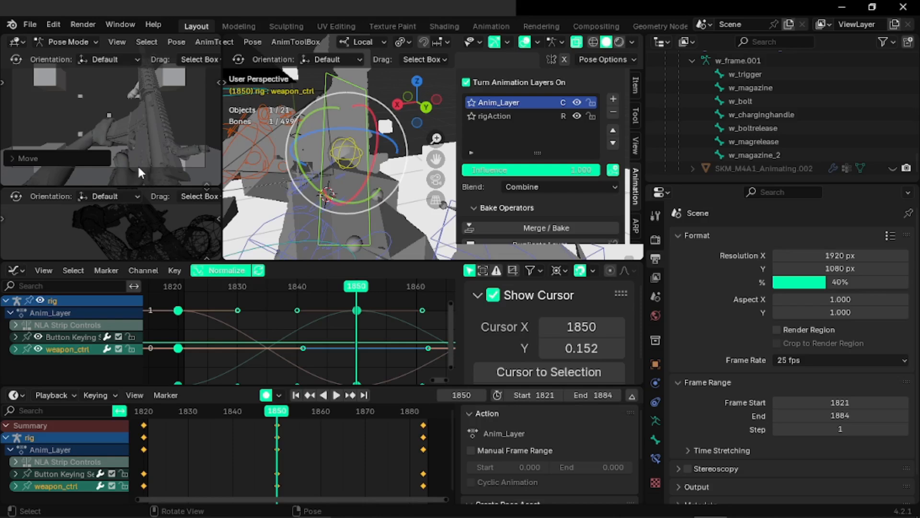
- Delete weapon_ctrl's Anim_Layer keyframes at frame 1850
drag(275, 458, 320, 403)
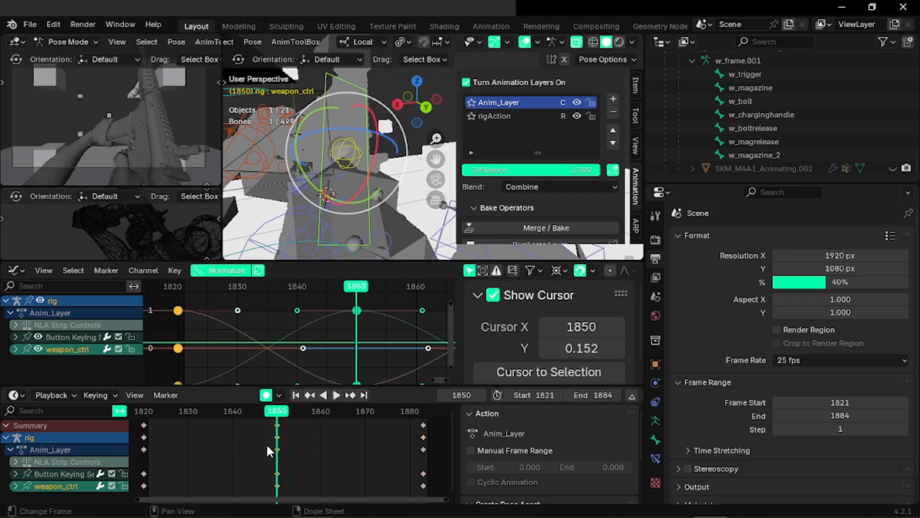
middle_drag(379, 153, 363, 181)
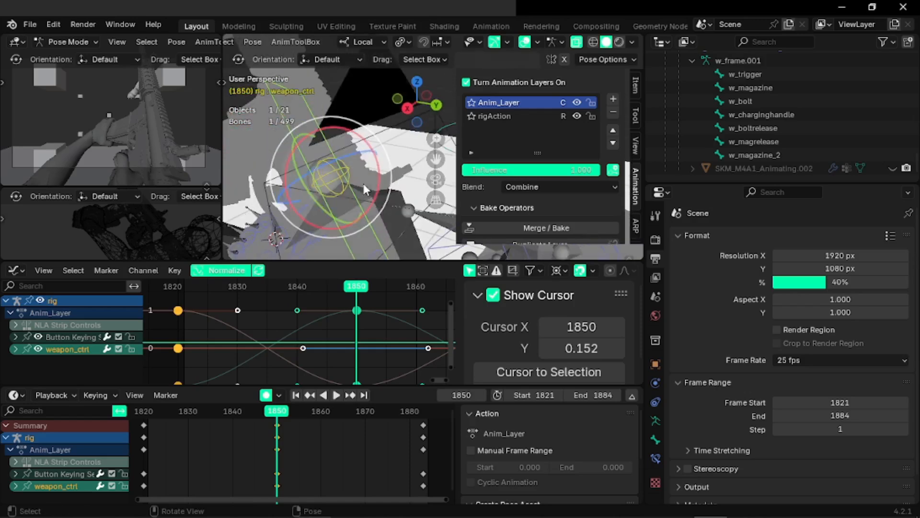
key(Delete)
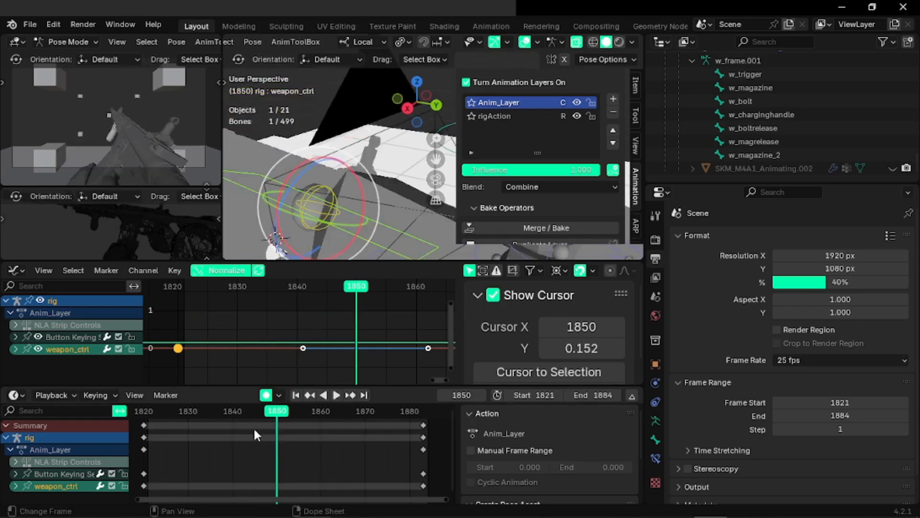
- Try rotating weapon_ctrl about its local Y axis at frame 1850, and undo the rotation
middle_drag(316, 221, 346, 152)
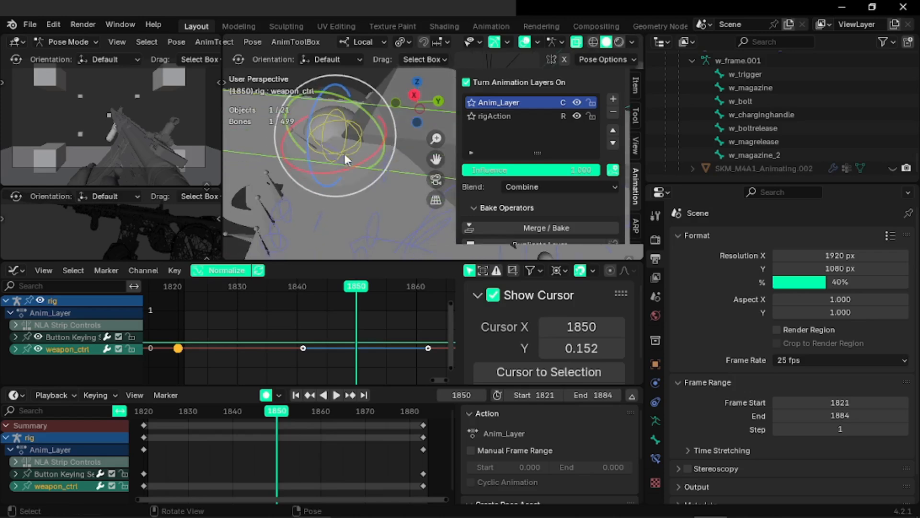
key(r)
key(y)
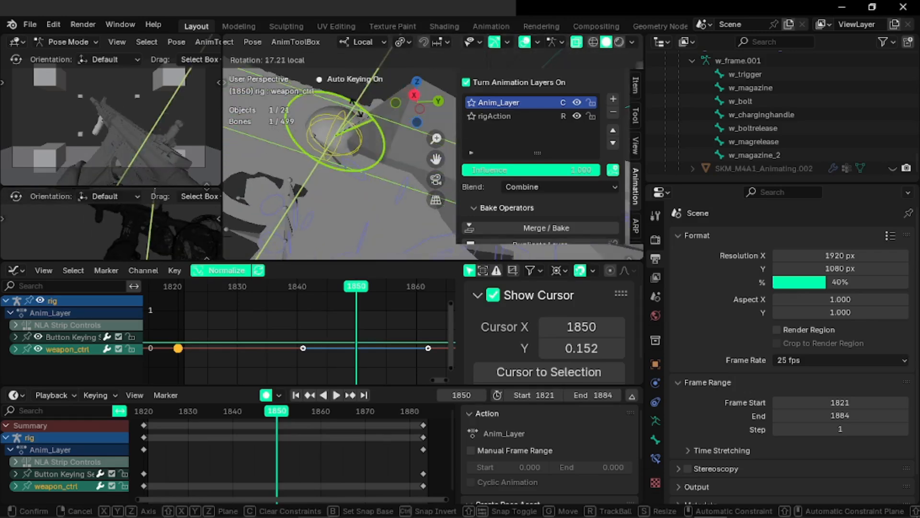
click(350, 218)
key(ctrl+z)
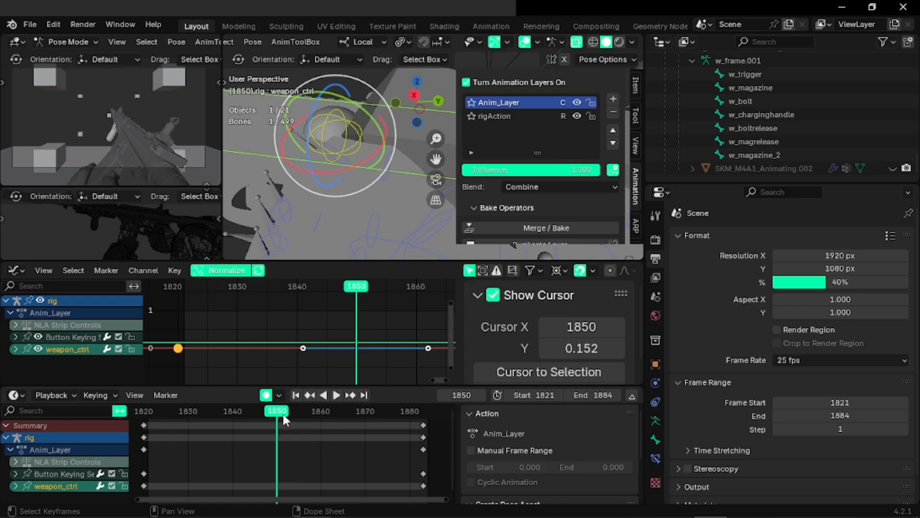
- Scrub the animation back and forth around frames 1850 to 1852 to examine weapon_ctrl's motion and axes
drag(278, 418, 284, 415)
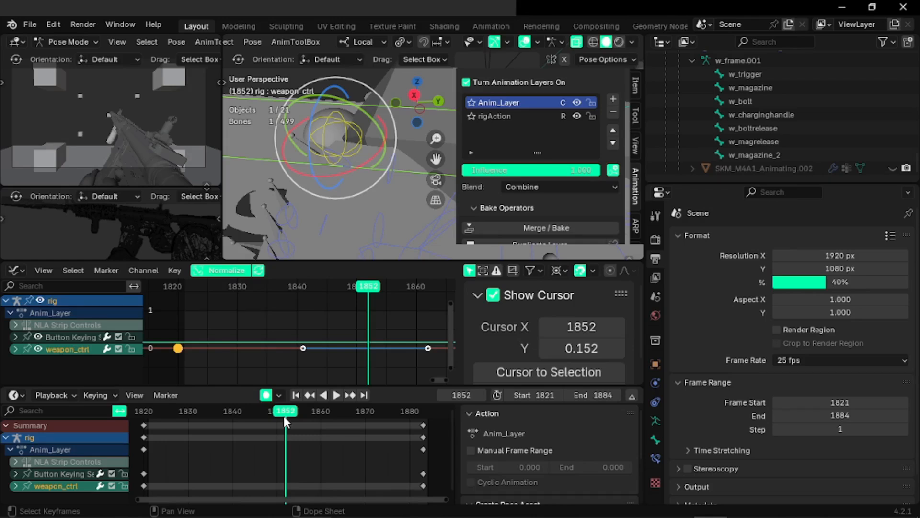
drag(241, 415, 348, 415)
mouse_move(281, 421)
mouse_down()
mouse_move(314, 424)
mouse_move(206, 417)
mouse_move(283, 433)
mouse_up()
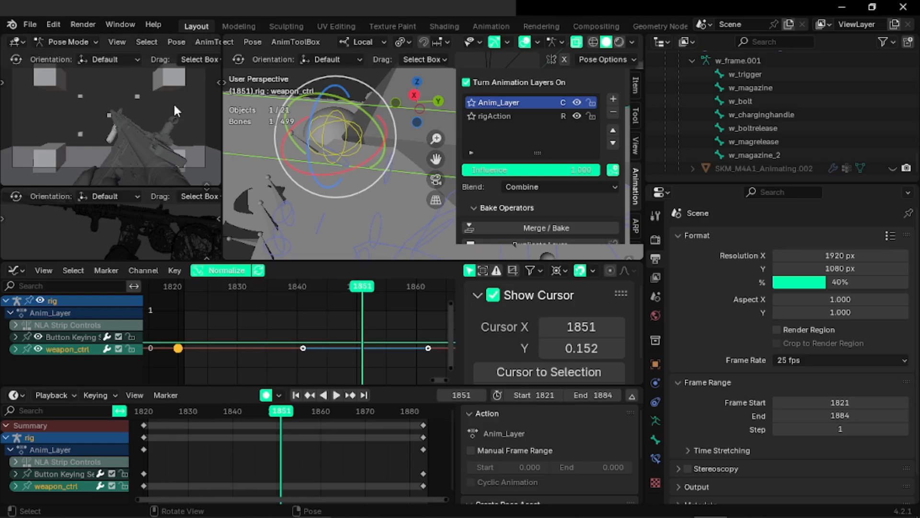
- Make rigAction the active animation layer and play the animation from around frame 1820 to review its weapon_ctrl keys
click(515, 116)
scroll(276, 428, up, 2)
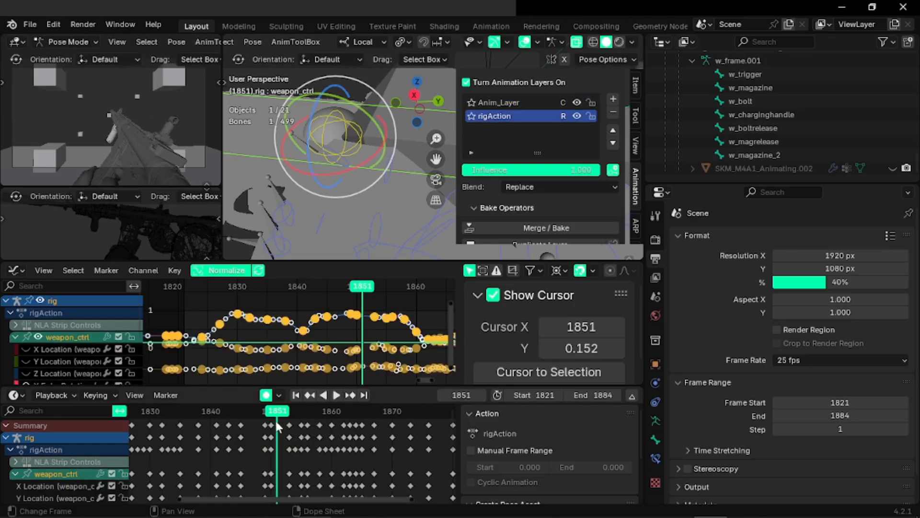
drag(261, 411, 187, 435)
mouse_move(187, 436)
middle_down()
mouse_move(221, 431)
mouse_move(182, 440)
middle_up()
click(166, 413)
key(space)
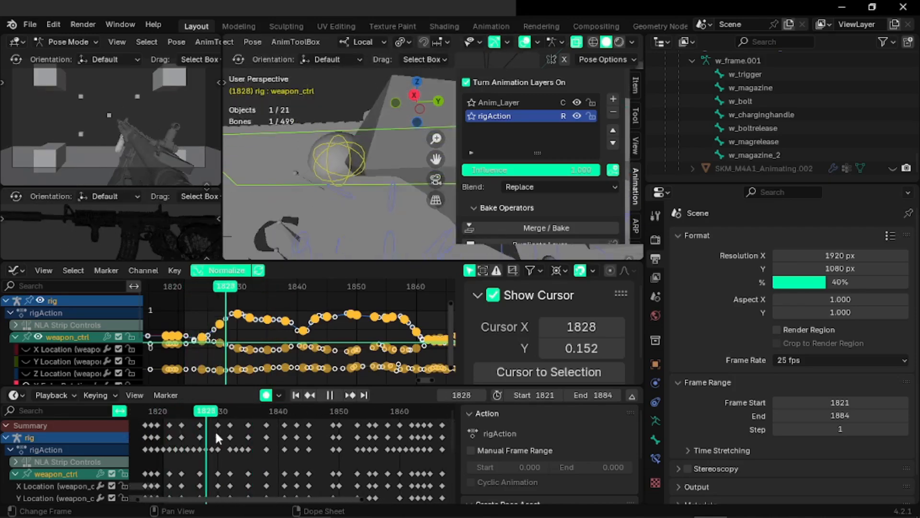
click(156, 419)
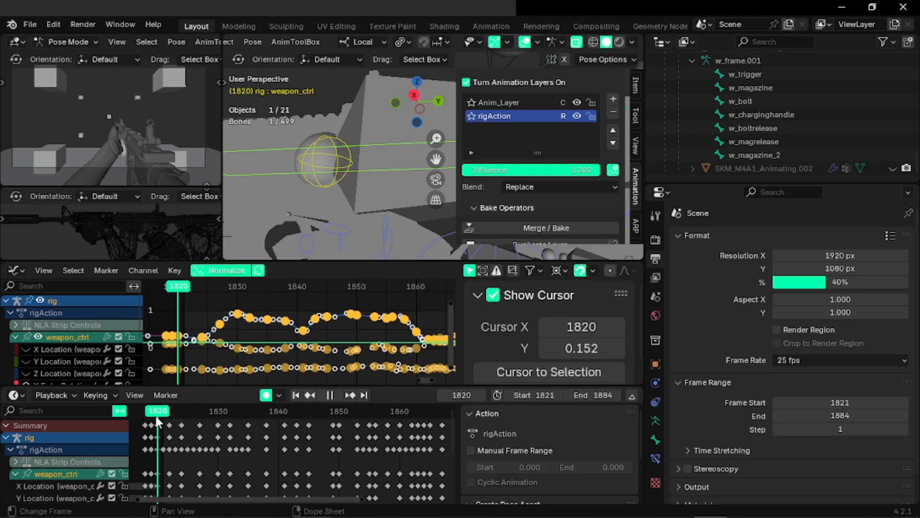
key(space)
- Play and scrub the animation to frame 1835 with Anim_Layer active, and compare it with the rigAction layer's keys
click(514, 101)
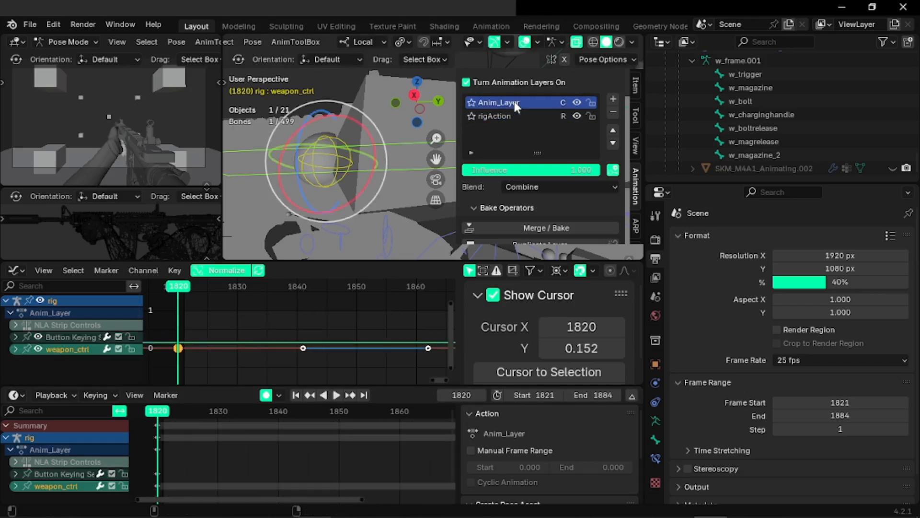
key(space)
drag(168, 418, 246, 435)
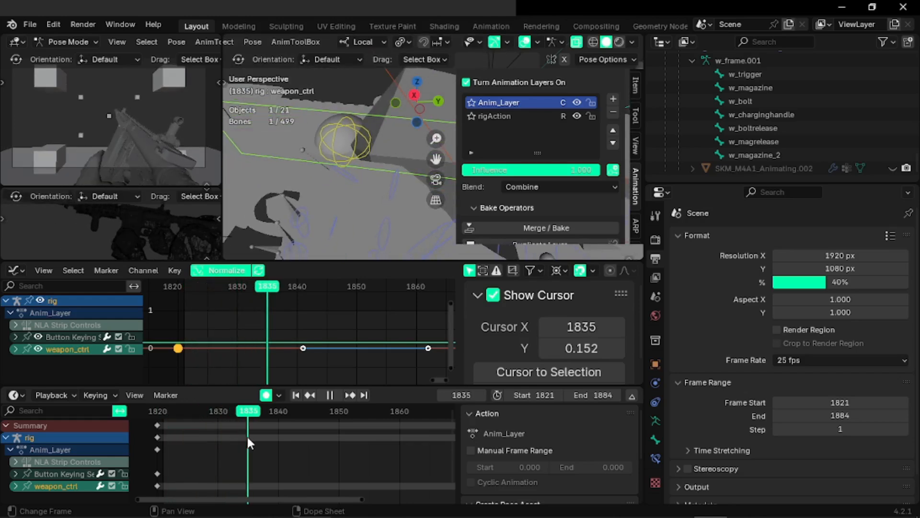
click(527, 116)
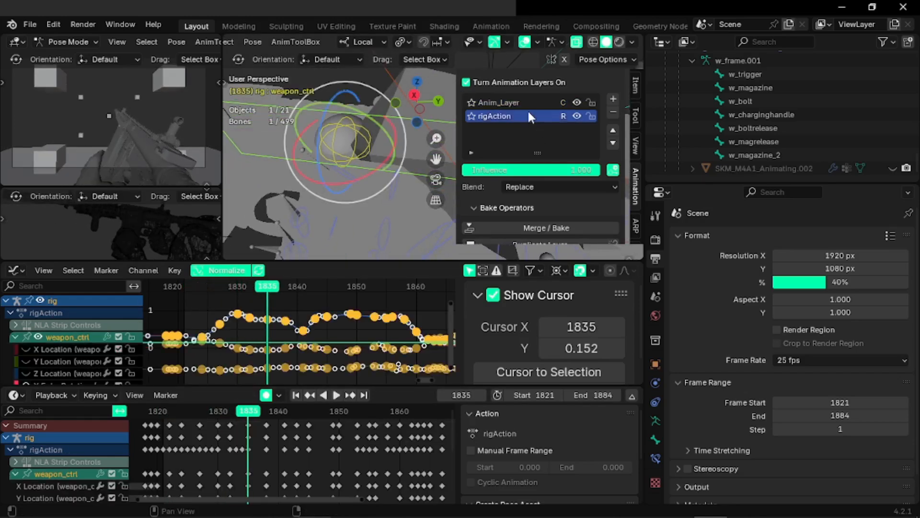
- Insert a Location, Rotation & Scale keyframe for weapon_ctrl on Anim_Layer at frame 1835, and adjust its rotation and position in the camera view
click(501, 102)
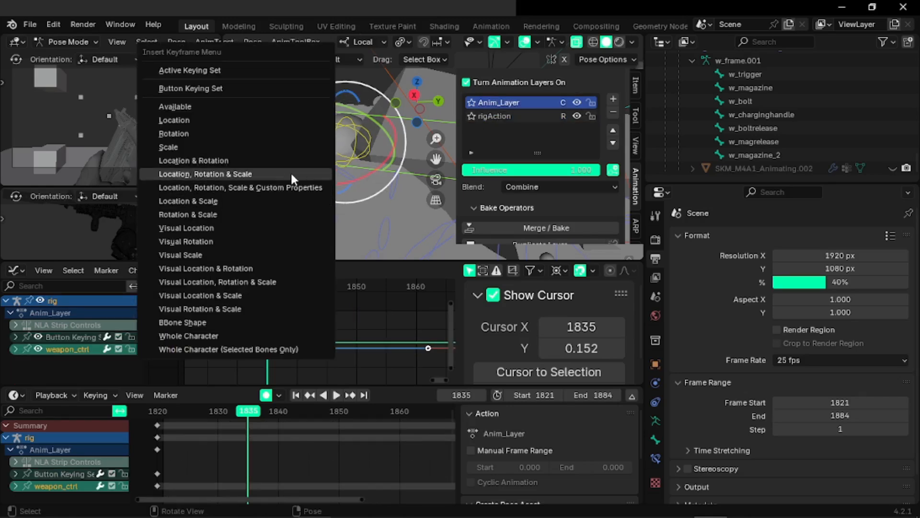
click(291, 174)
key(r)
key(r)
click(110, 121)
key(g)
click(110, 120)
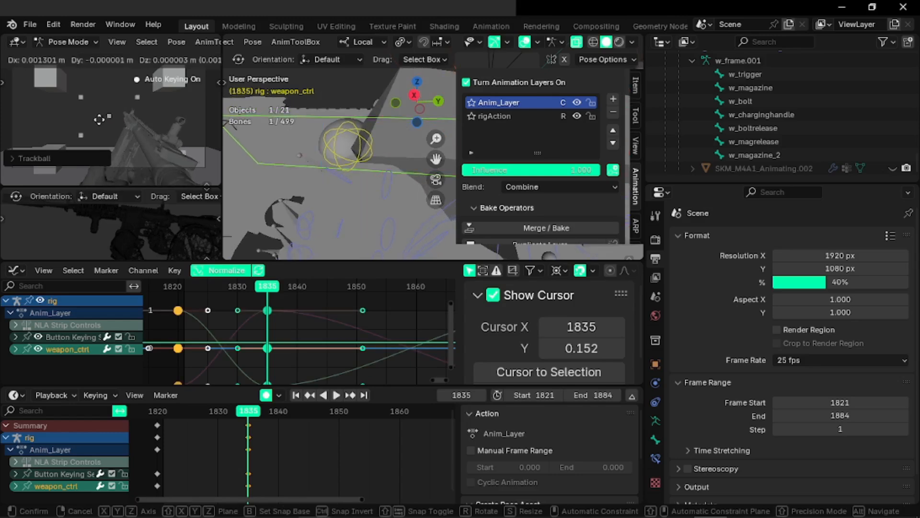
key(g)
click(101, 119)
key(r)
key(r)
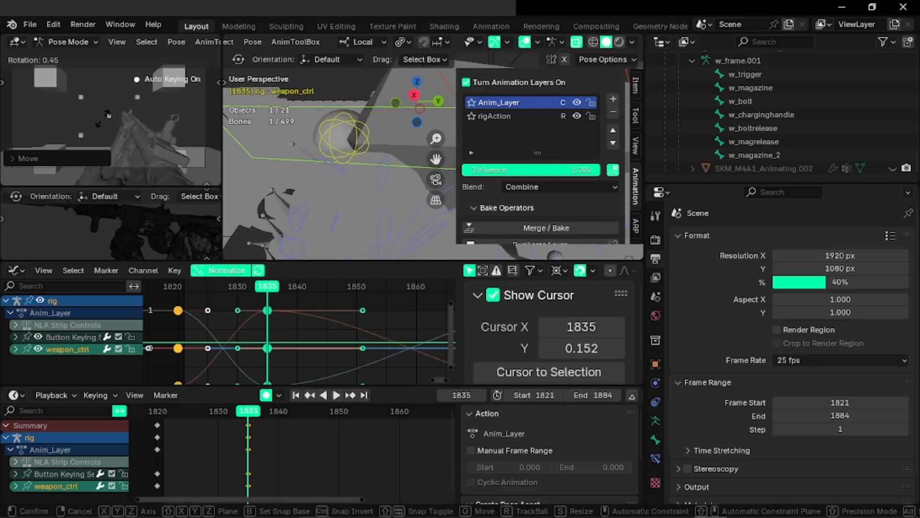
right_click(107, 121)
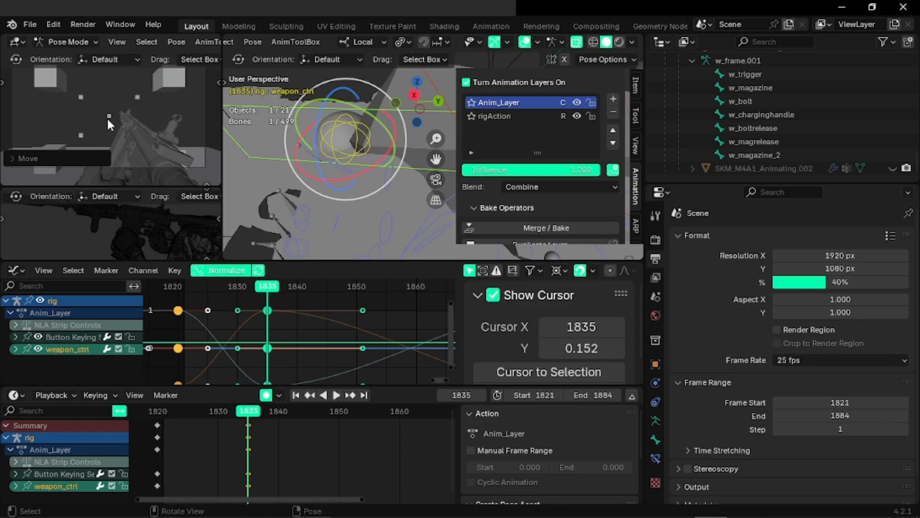
- Refine weapon_ctrl's pose at frame 1835 in the maximized camera view with a plain and a trackball rotation, and restore the layout
key(ctrl+space)
key(r)
click(85, 125)
key(r)
key(r)
click(96, 127)
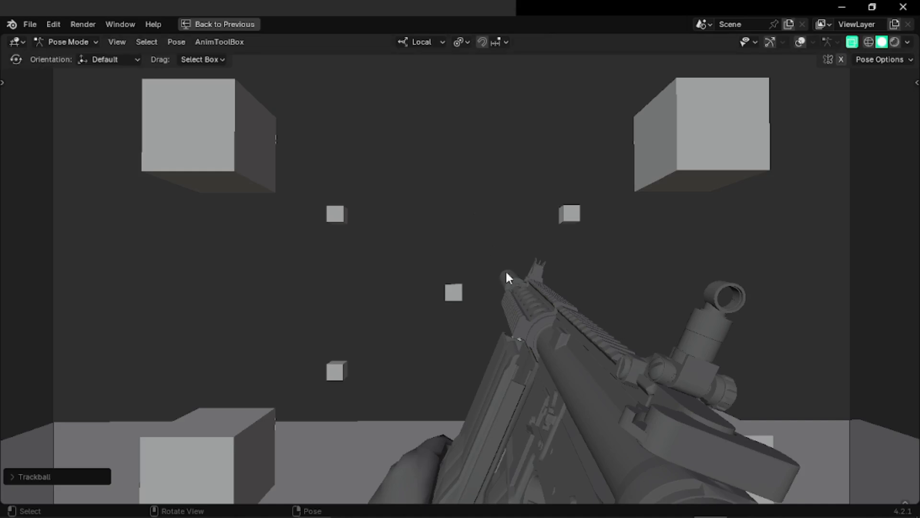
key(ctrl+space)
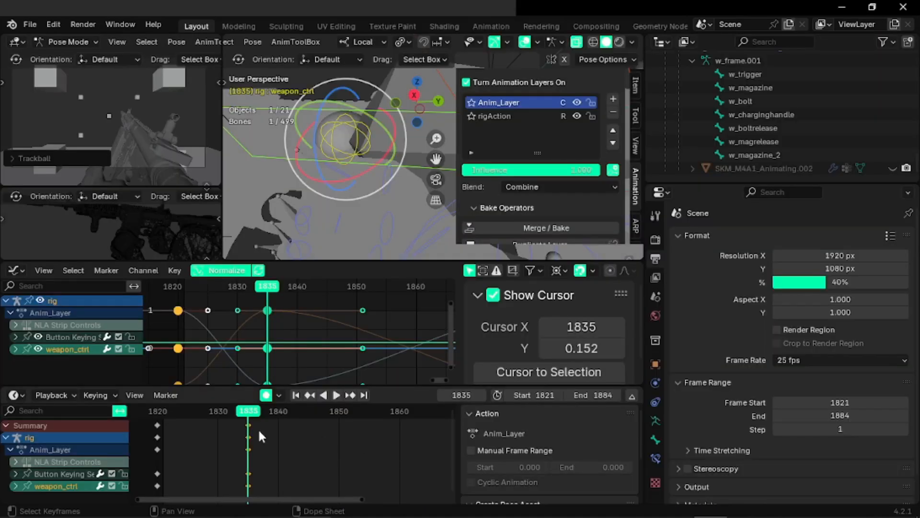
- Play the animation and scrub to frame 1848 to review the weapon's motion after the new keyframe
key(space)
drag(286, 416, 328, 417)
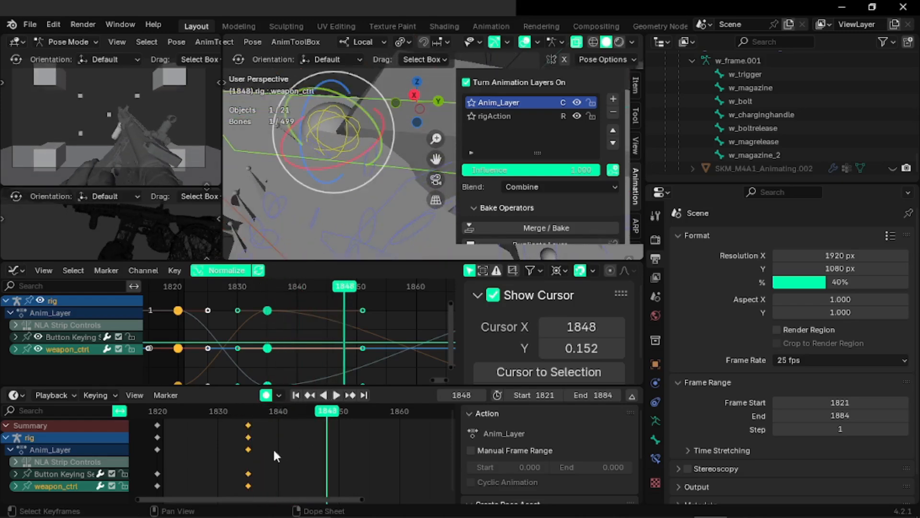
- Using rigAction's keys as reference, paste weapon_ctrl's copied 1835 keyframe at frame 1843 on Anim_Layer, and play the result
key(Left)
key(Left)
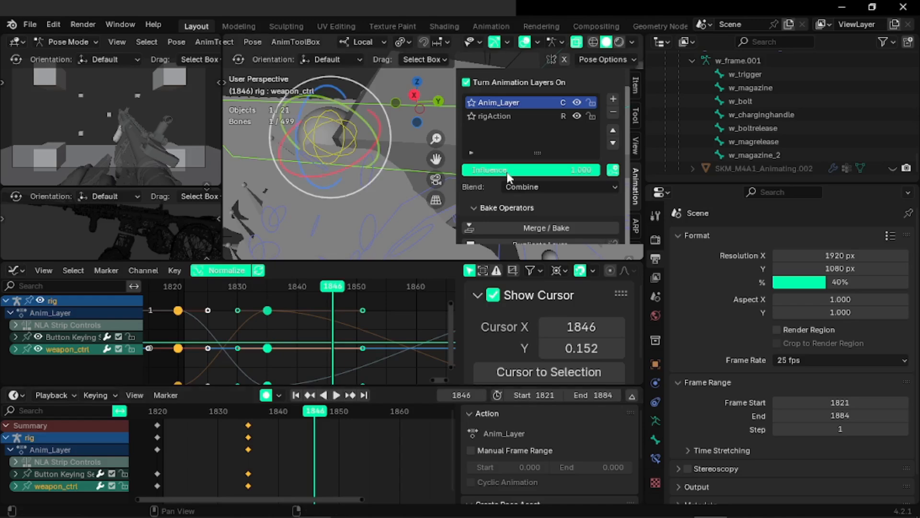
click(498, 116)
key(Left)
key(Left)
key(Left)
key(Left)
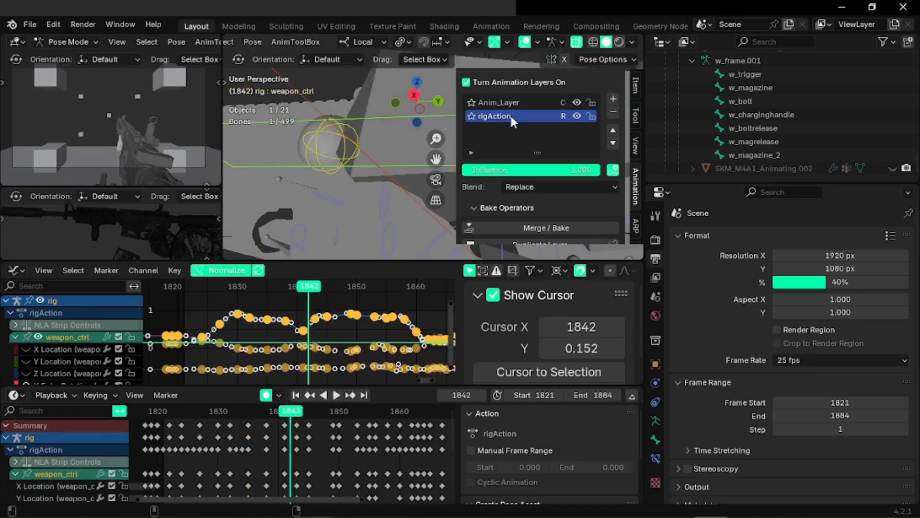
key(Right)
click(511, 105)
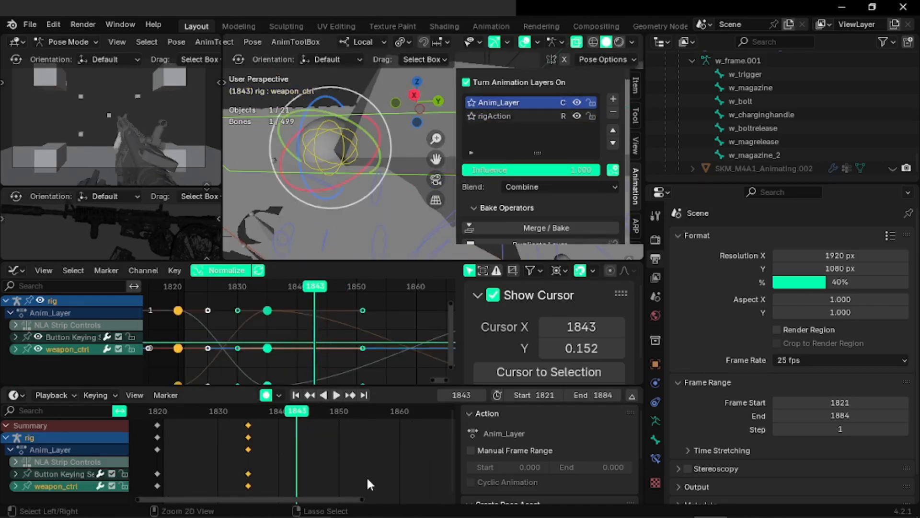
key(ctrl+v)
key(space)
key(space)
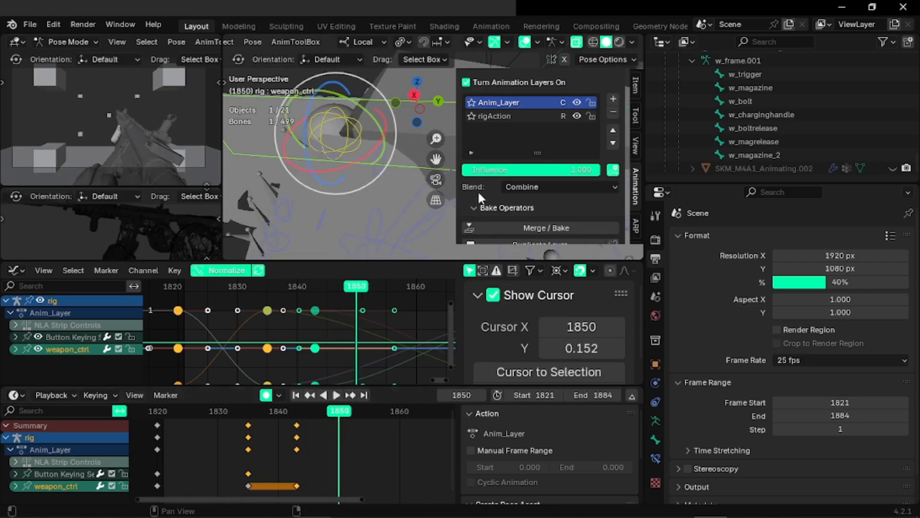
- At frame 1853 on Anim_Layer, rotate weapon_ctrl in the maximized camera view with a plain and a trackball rotation
click(510, 114)
key(Right)
key(Right)
key(Right)
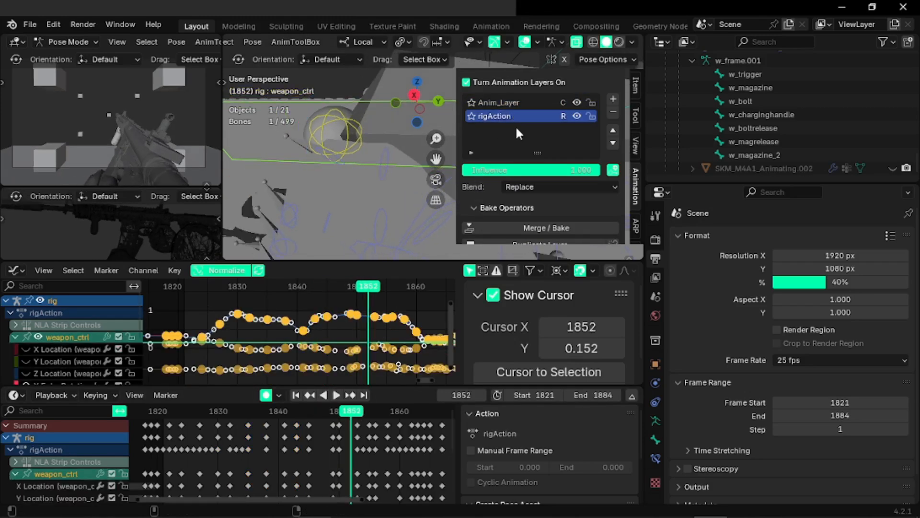
click(519, 102)
key(ctrl+space)
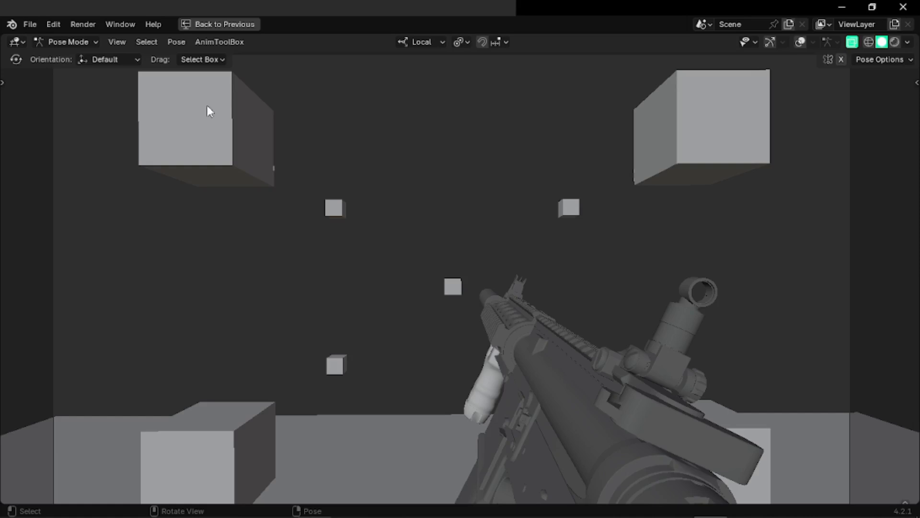
key(r)
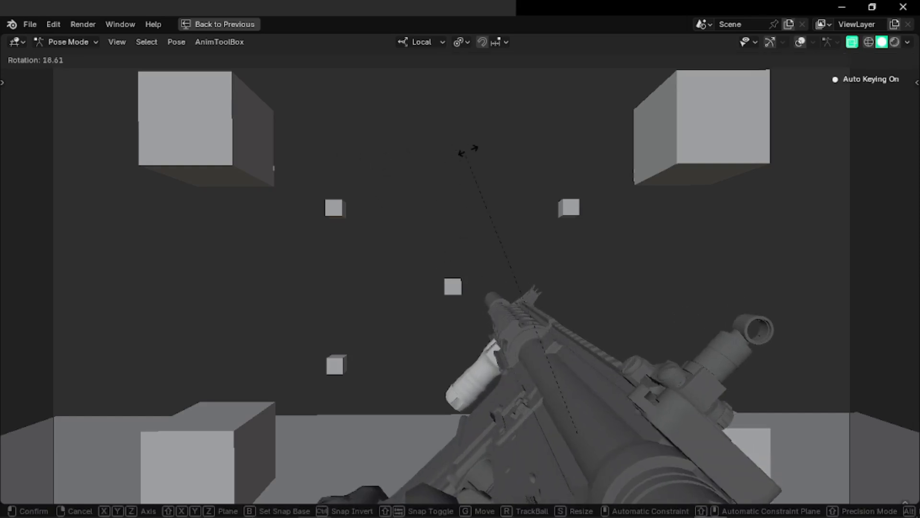
click(507, 188)
key(r)
key(r)
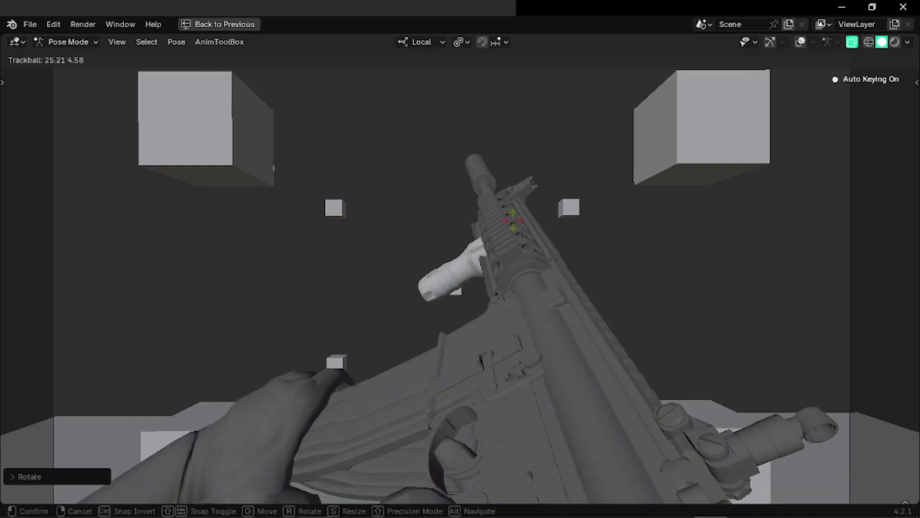
click(512, 224)
- Refine weapon_ctrl's pose at frame 1853 with small moves, a plain and a trackball rotation, and restore the layout
key(g)
click(526, 240)
key(r)
click(422, 219)
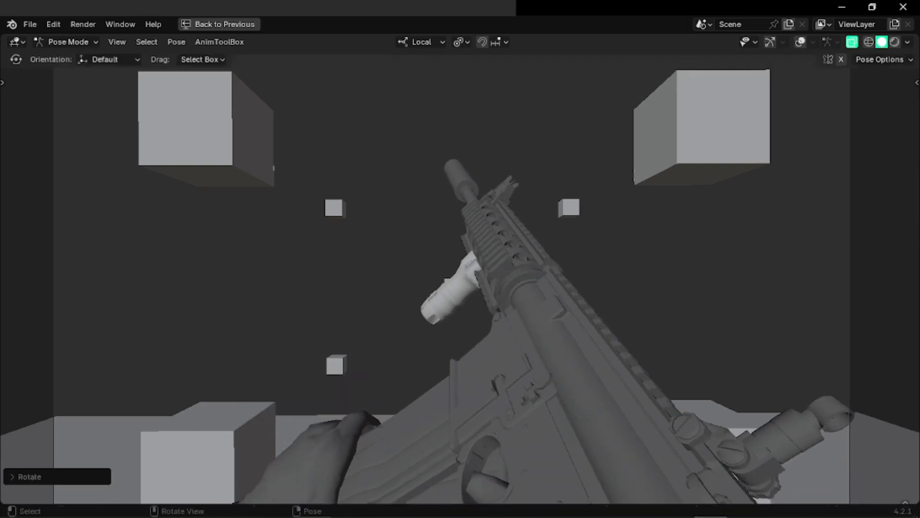
key(r)
key(r)
click(422, 223)
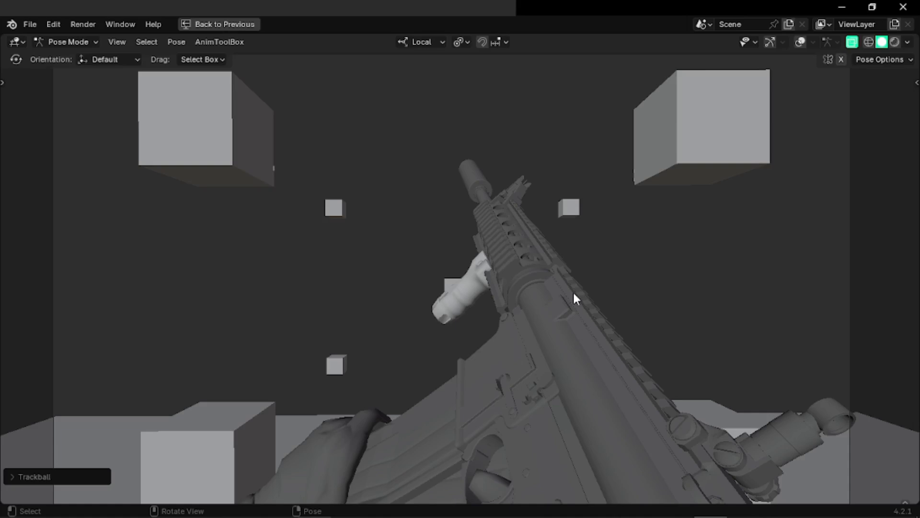
key(g)
click(574, 266)
key(g)
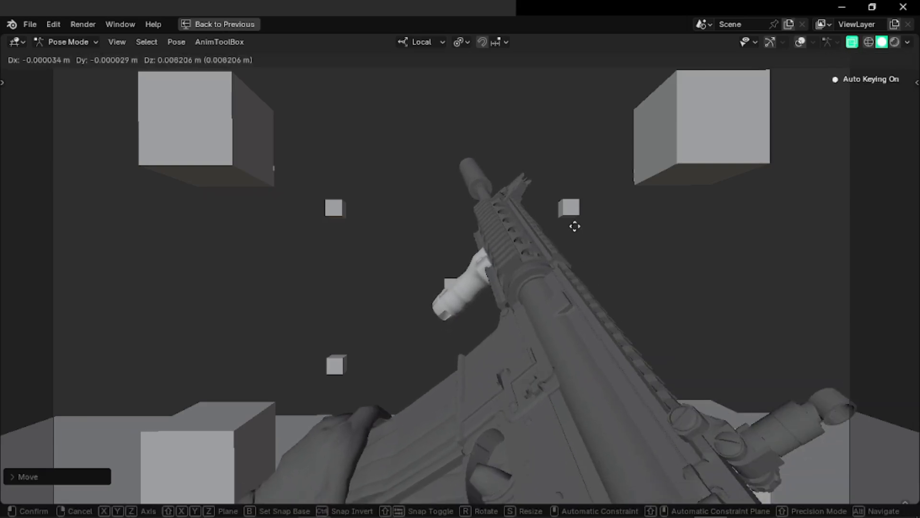
click(576, 230)
key(ctrl+alt+space)
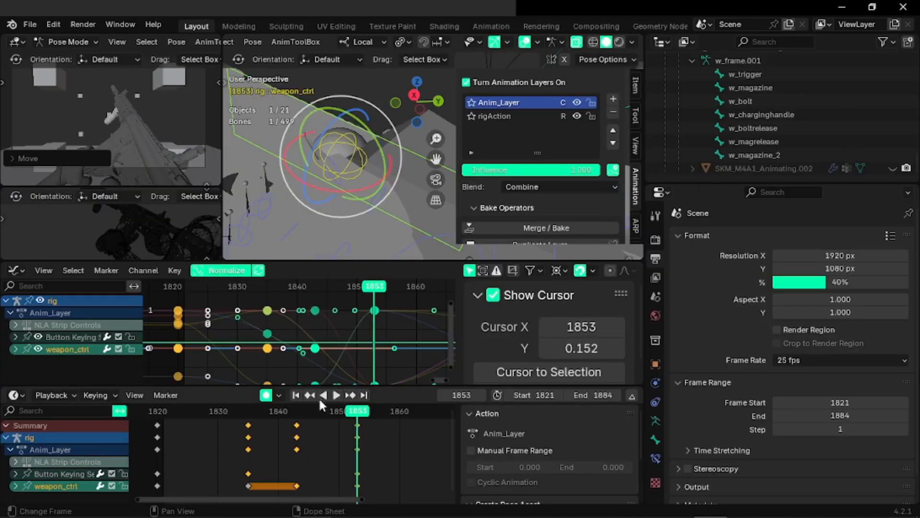
- Play and scrub the animation in the maximized camera view to review the weapon's motion around frame 1853
click(239, 415)
key(space)
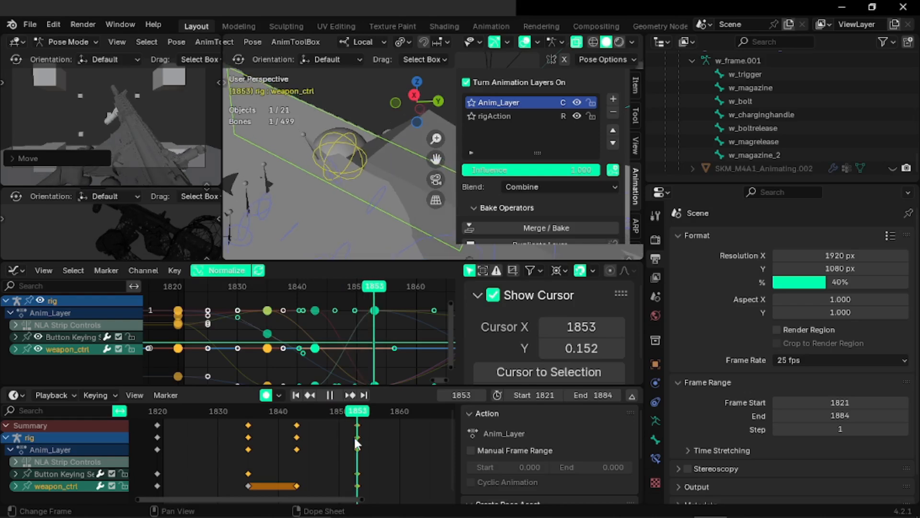
key(ctrl+space)
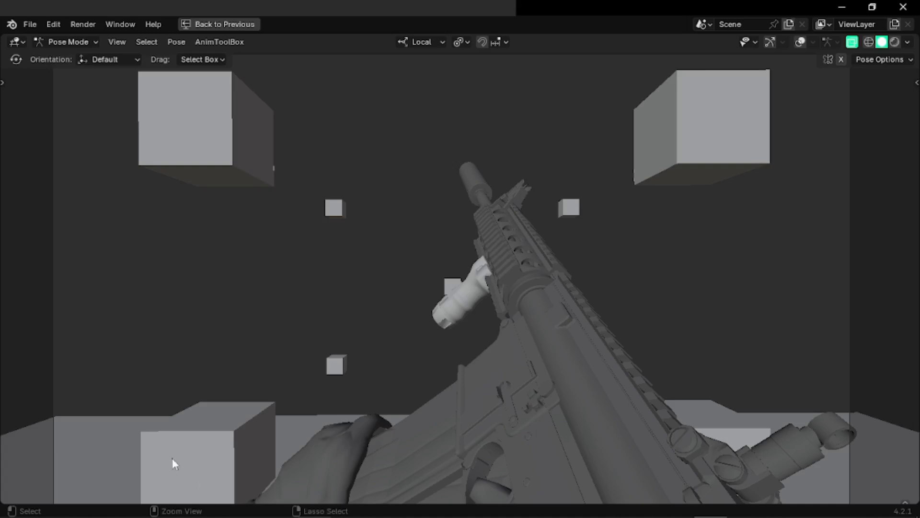
key(ctrl+space)
key(ctrl+space)
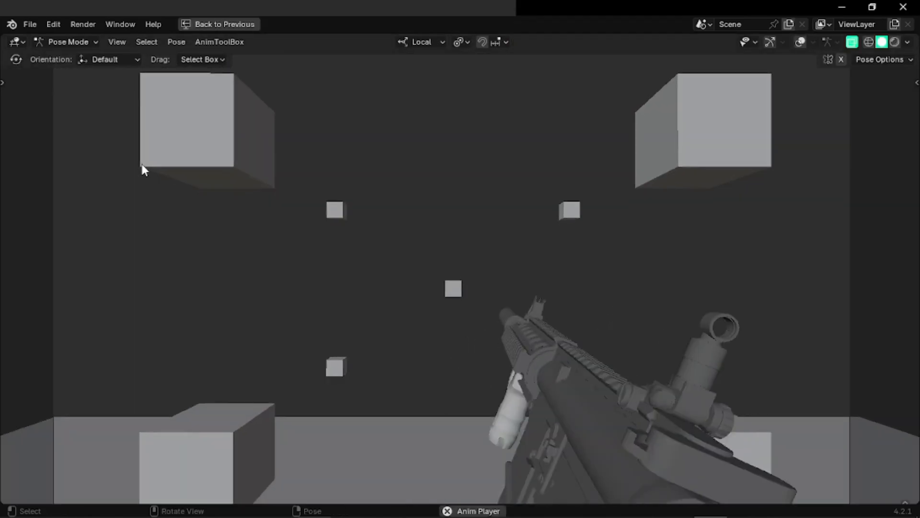
key(ctrl+space)
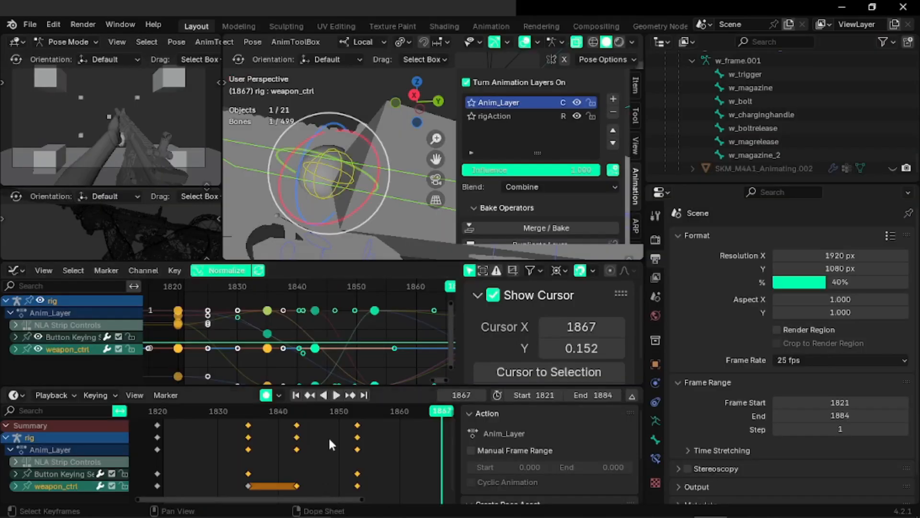
- Set the current frame to 1862 using rigAction's keys as reference, and make Anim_Layer active again
drag(362, 412, 372, 416)
key(space)
click(513, 115)
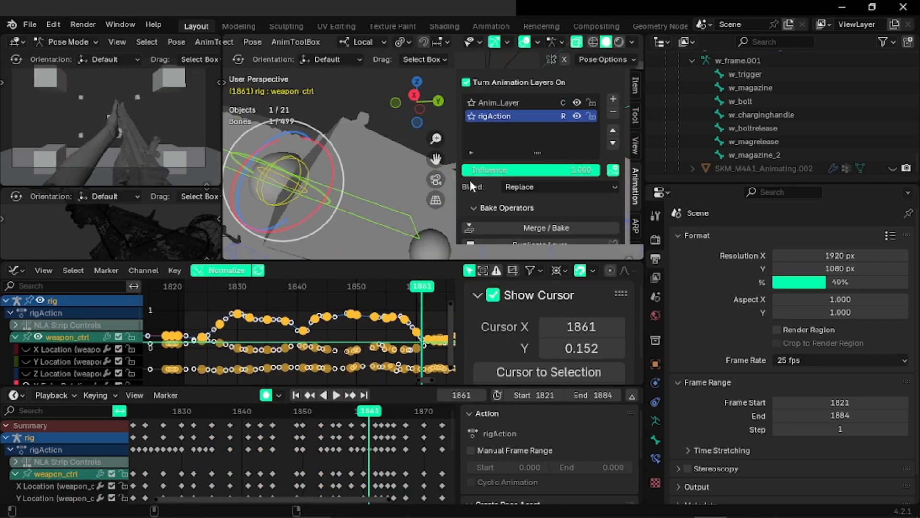
key(Right)
key(Right)
click(501, 104)
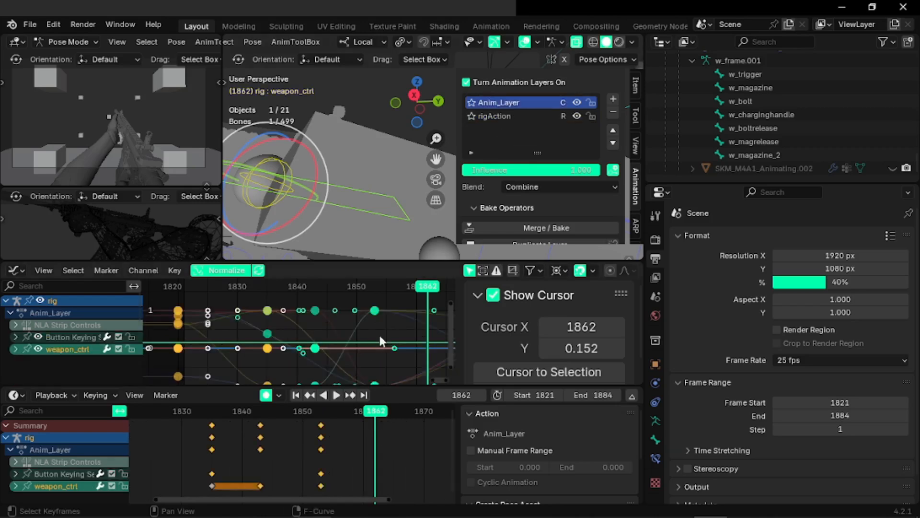
key(ctrl+v)
scroll(302, 441, down, 1)
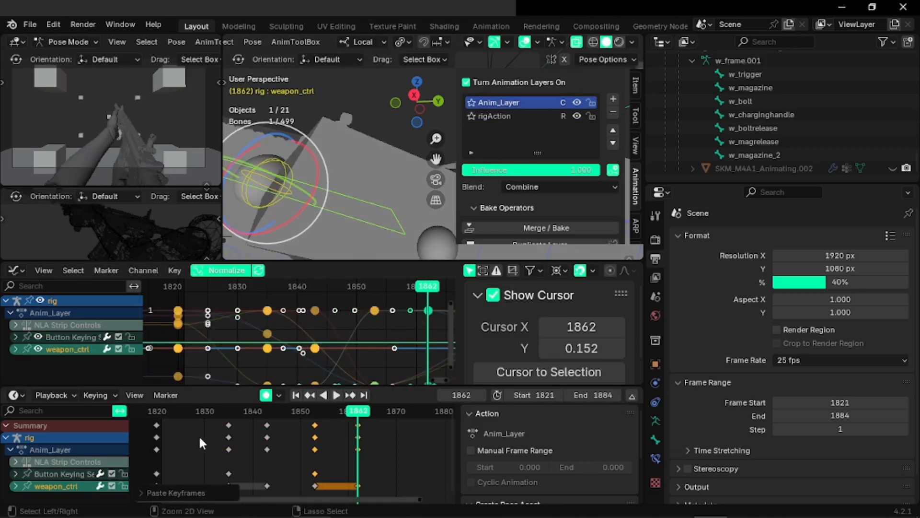
key(ctrl+z)
- Copy the keyframe at frame 1820 to frame 1862 on Anim_Layer, and play the result in the camera view
click(157, 425)
key(ctrl+v)
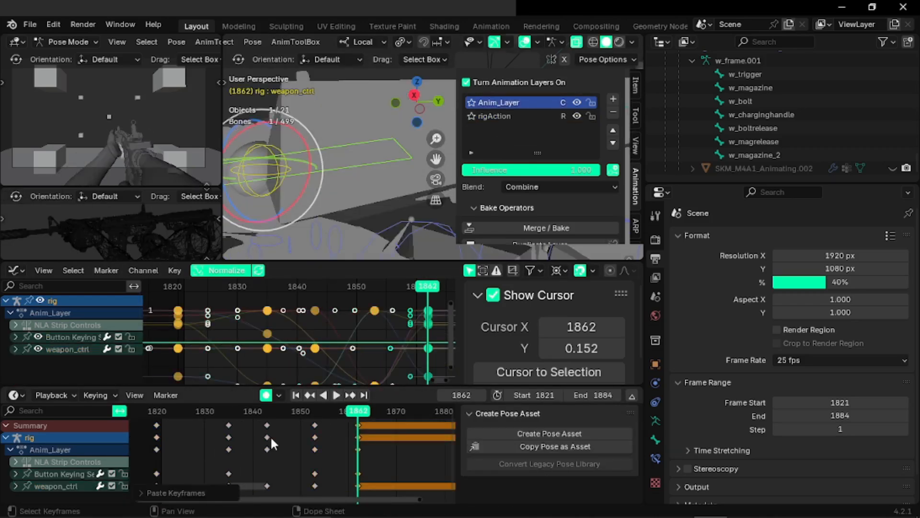
key(space)
key(ctrl+space)
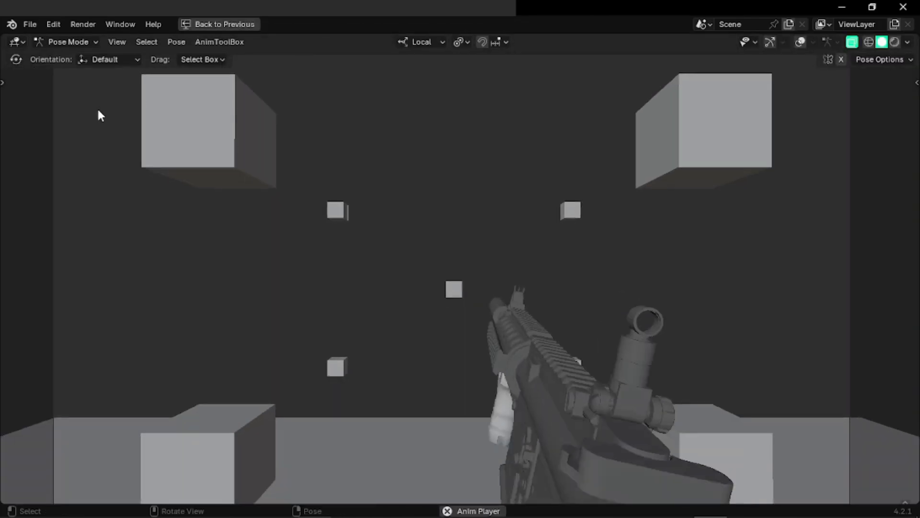
key(ctrl+space)
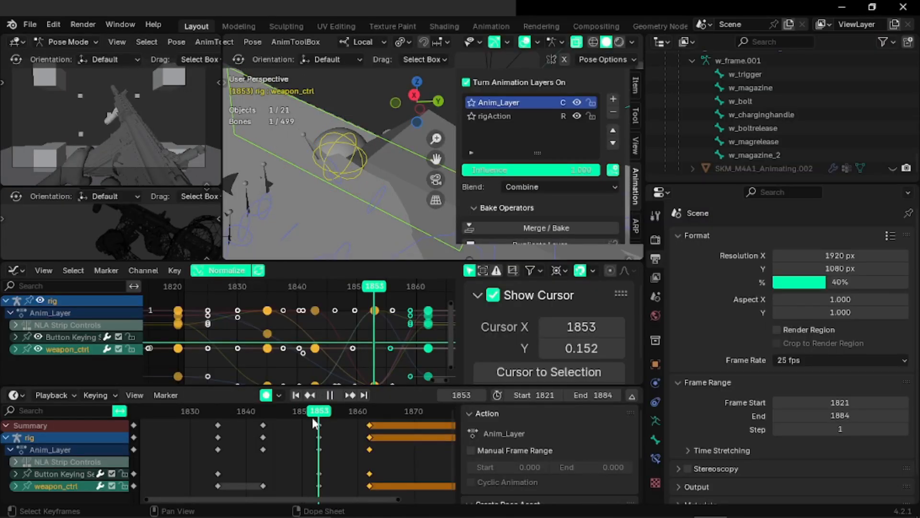
- Adjust weapon_ctrl's pose at frame 1853 with three trackball rotations in the maximized camera view
key(ctrl+space)
key(ctrl+space)
key(ctrl+space)
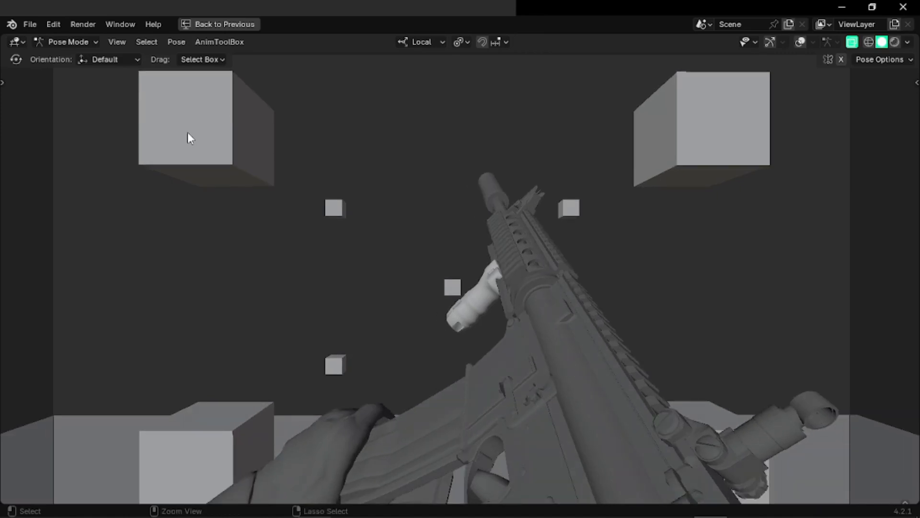
key(ctrl+space)
key(ctrl+space)
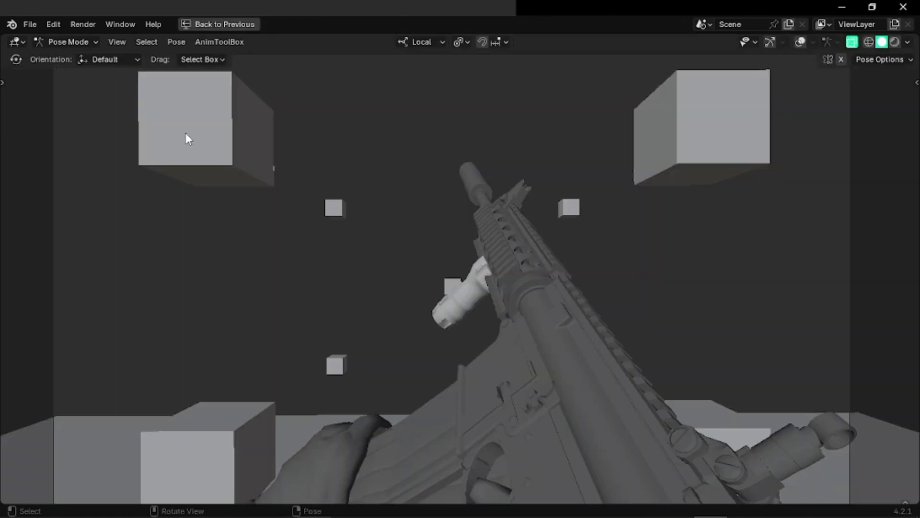
key(r)
key(r)
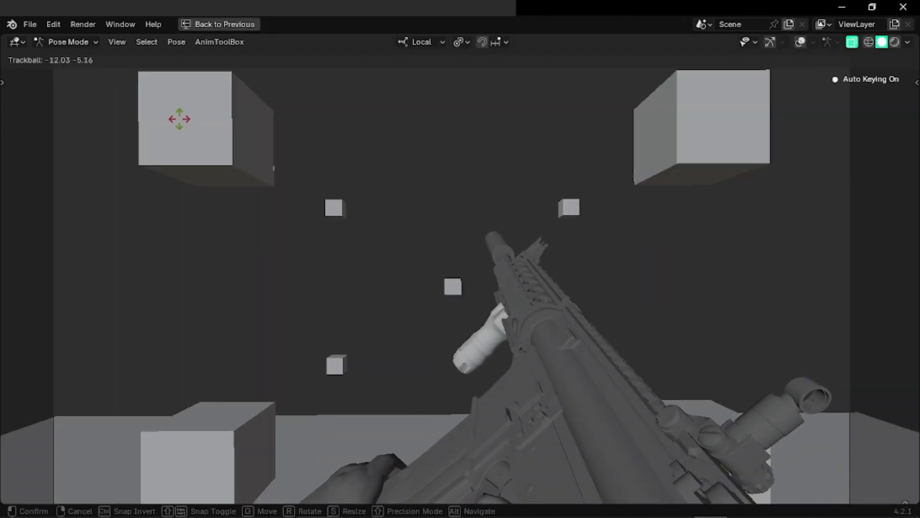
click(180, 119)
key(r)
key(r)
click(169, 127)
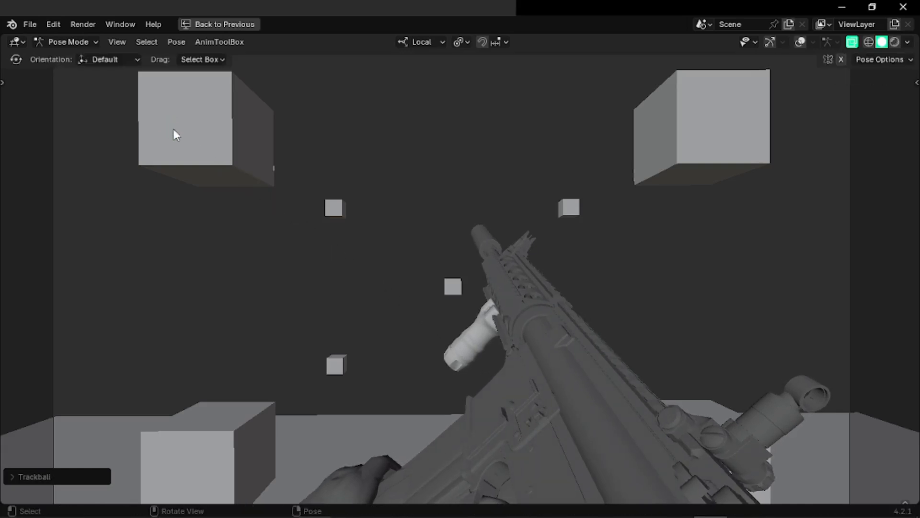
key(r)
key(r)
click(217, 141)
- Play and scrub the animation through frame 1854 to review the weapon's motion in the camera and perspective views
key(space)
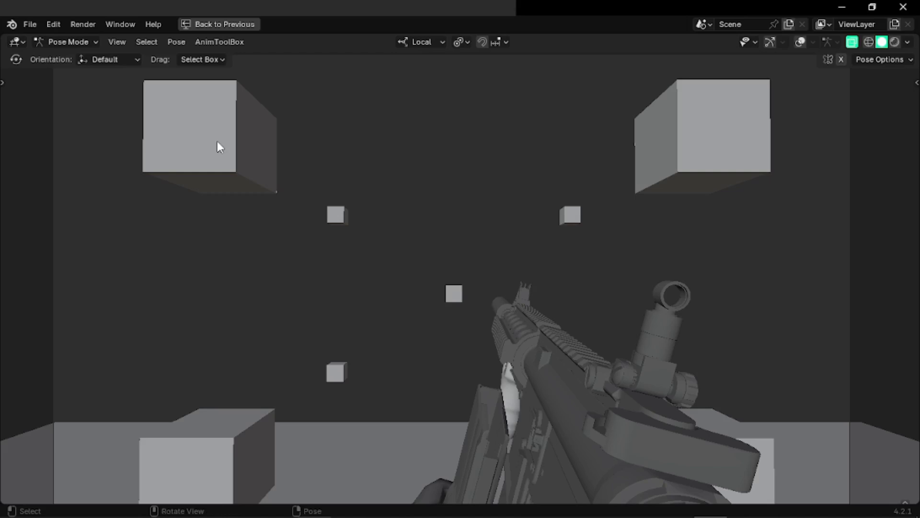
key(space)
key(ctrl+space)
drag(200, 416, 325, 377)
middle_drag(325, 227, 388, 160)
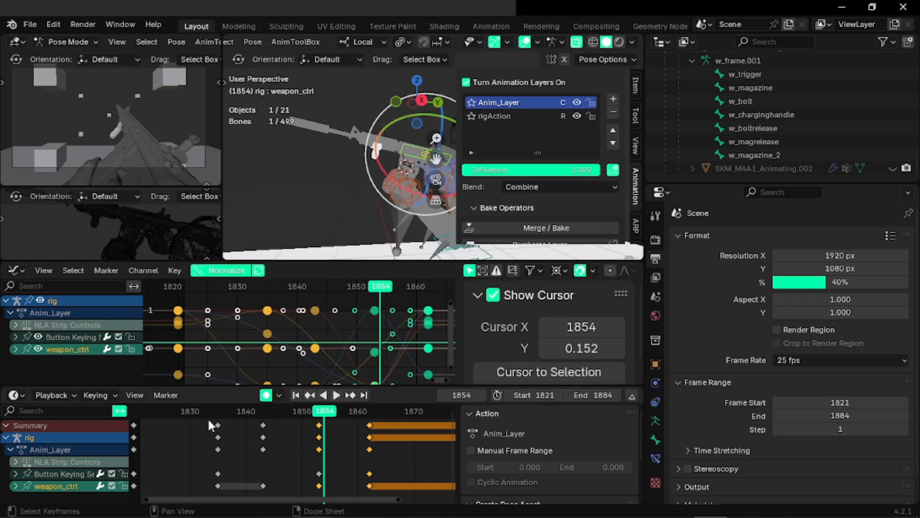
key(ctrl+space)
key(ctrl+space)
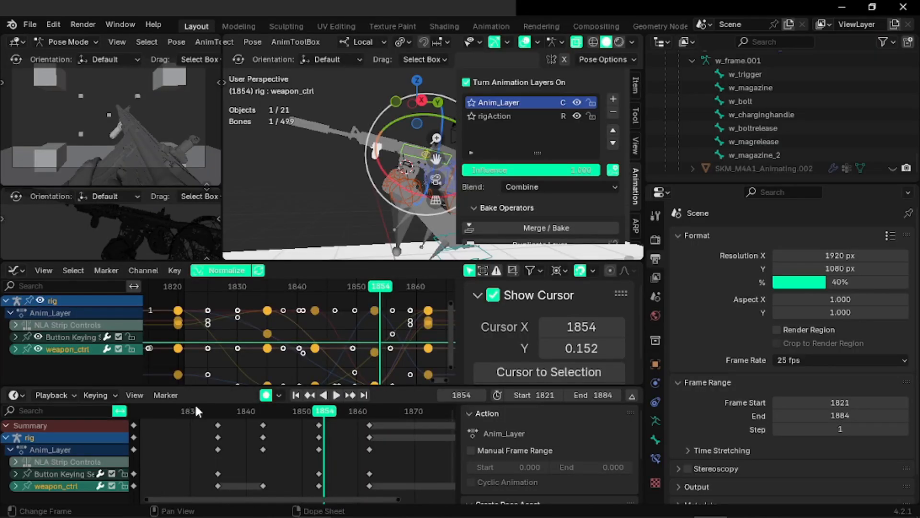
click(194, 407)
key(ctrl+space)
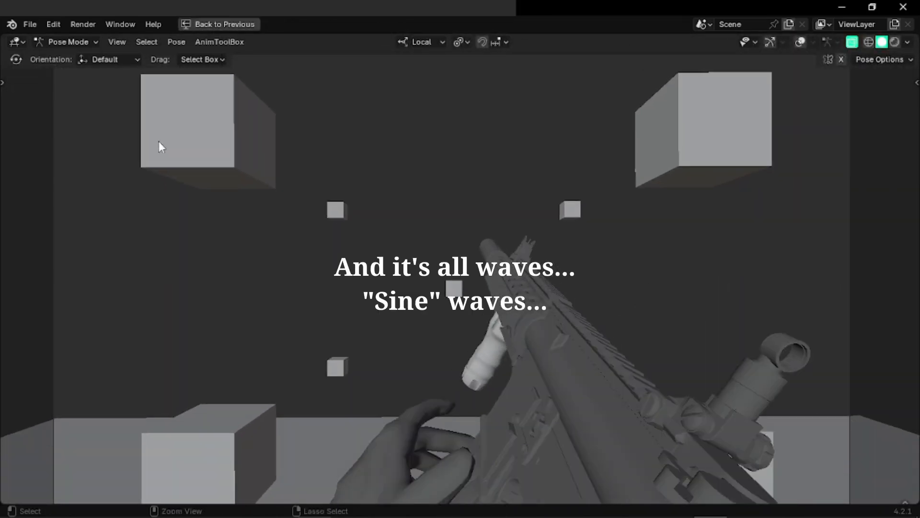
- At frame 1858 on Anim_Layer, rotate and move weapon_ctrl in the maximized camera view, using rigAction's keys as timing reference
key(ctrl+space)
drag(320, 412, 338, 415)
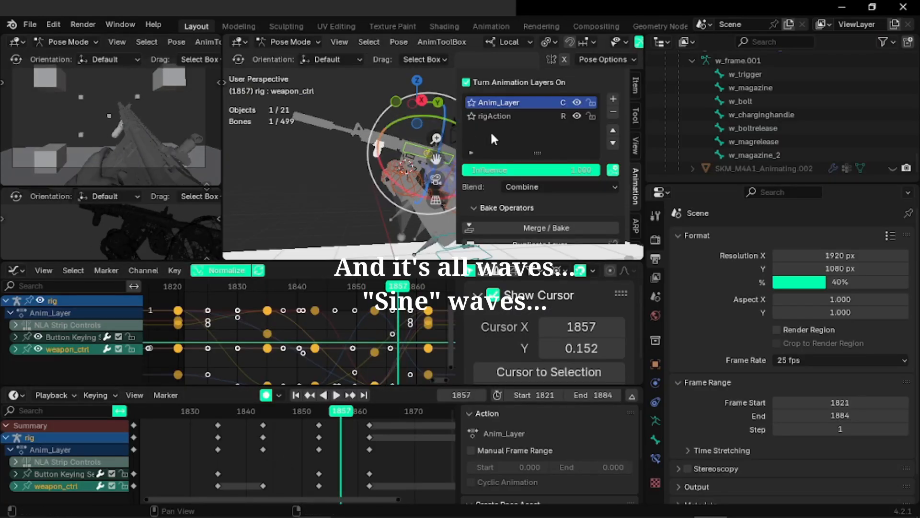
click(499, 115)
click(508, 102)
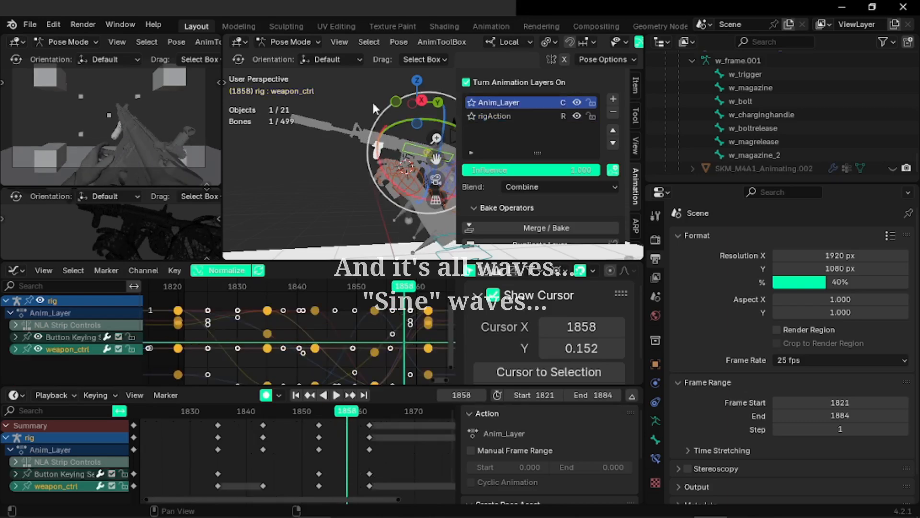
key(ctrl+space)
key(r)
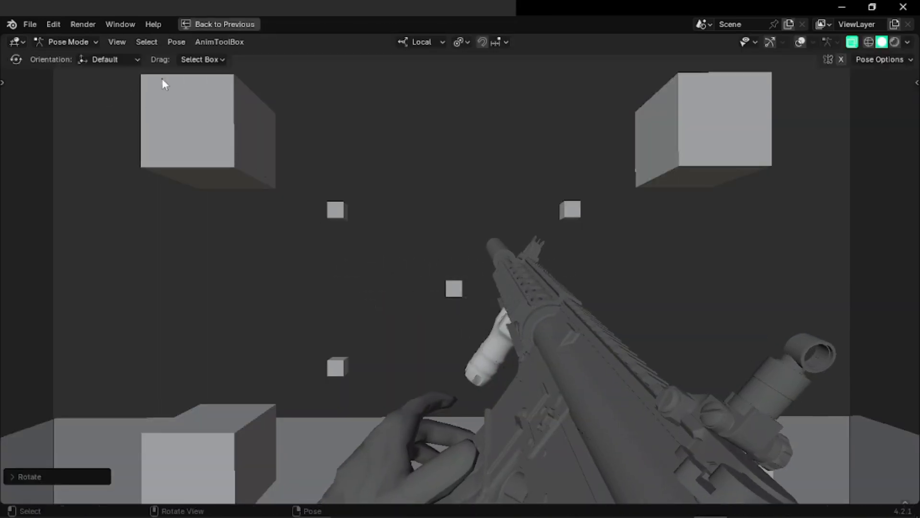
key(r)
click(163, 82)
key(g)
click(174, 80)
- Refine weapon_ctrl's pose at frame 1858 with two trackball rotations and a small move, and restore the layout
key(r)
key(r)
click(174, 80)
key(r)
key(r)
click(172, 81)
key(g)
click(166, 84)
key(ctrl+space)
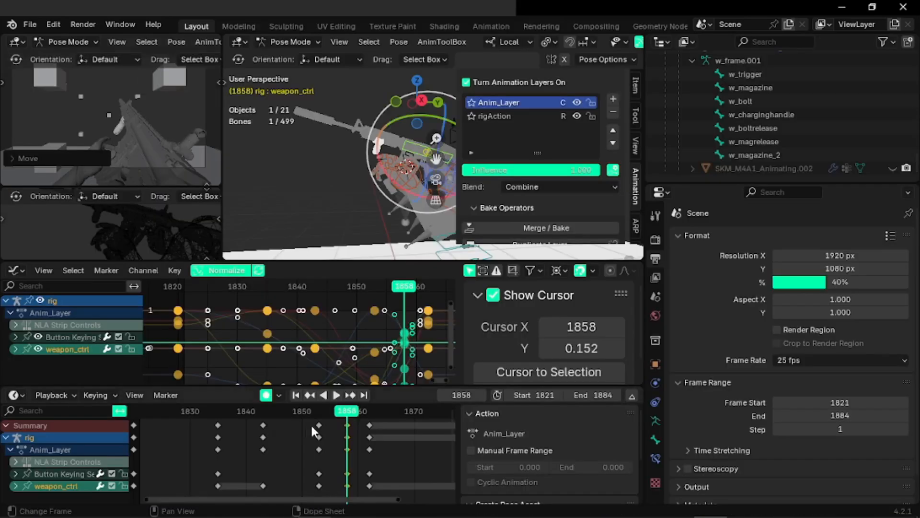
- Play the animation around frame 1858 to check the new weapon_ctrl pose, and save the file
click(318, 415)
key(space)
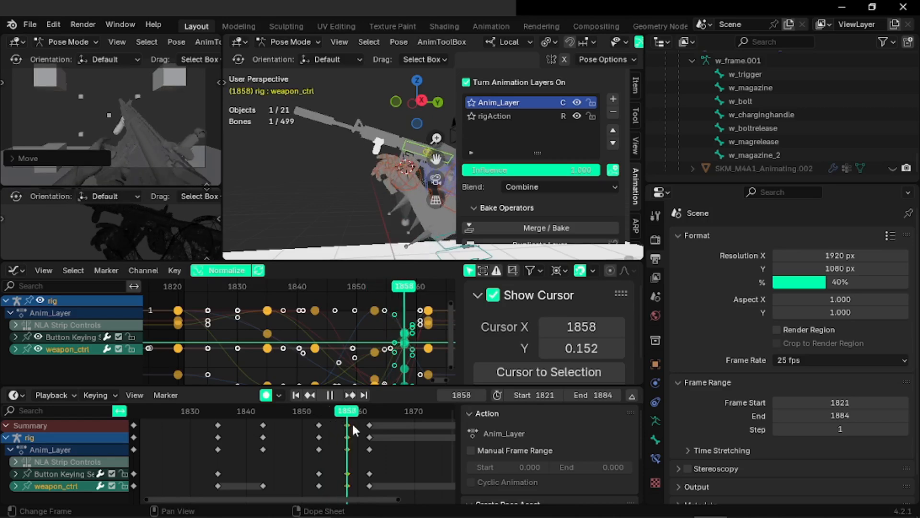
key(space)
key(ctrl+s)
- Play from frame 1852 in the maximized camera view, scrub the timeline back to frame 1845, and save the file again
click(315, 414)
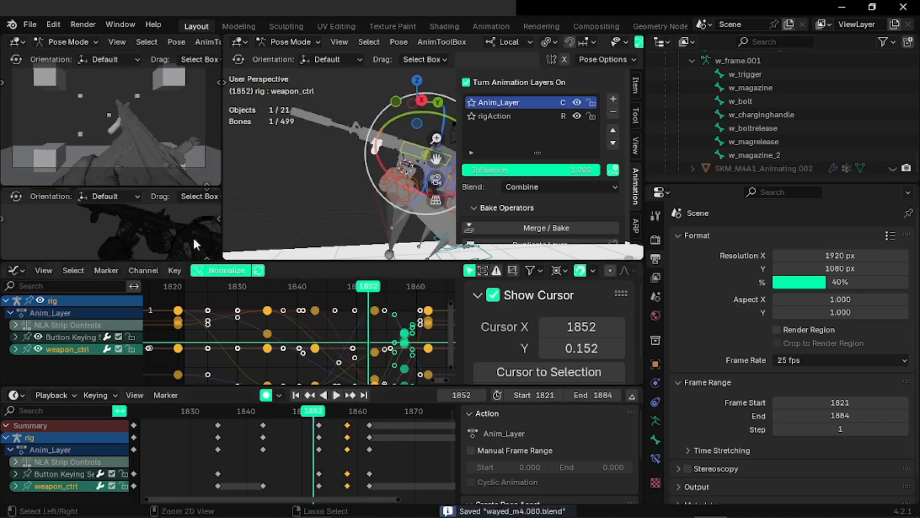
key(ctrl+space)
key(space)
key(space)
key(ctrl+space)
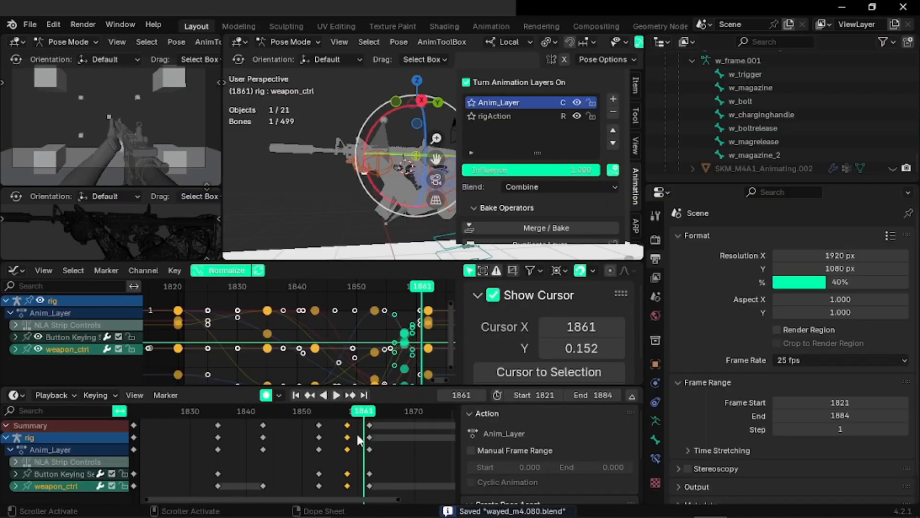
click(319, 418)
key(space)
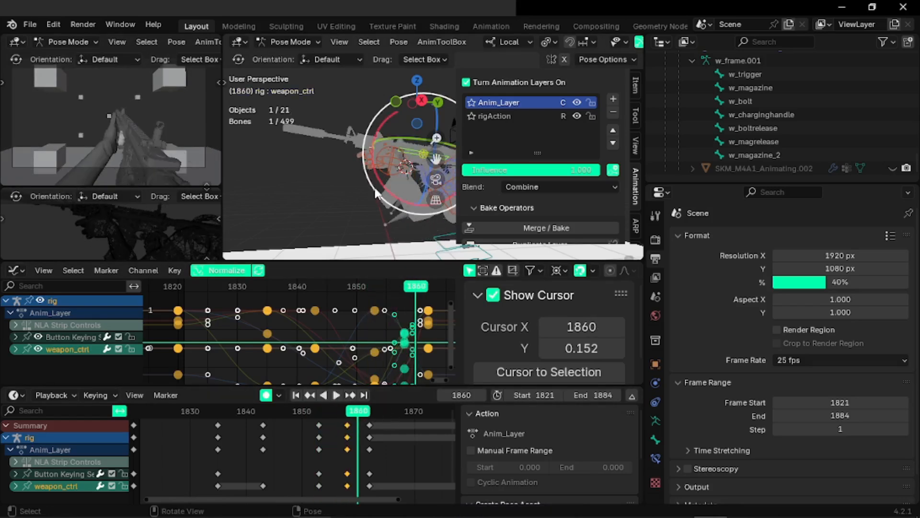
drag(219, 416, 275, 425)
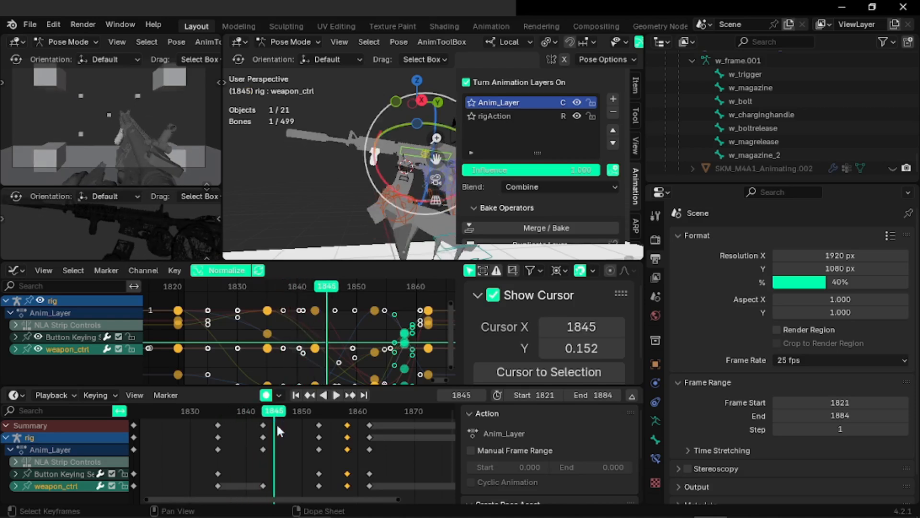
key(ctrl+s)
- Try a local-axis rotation of weapon_ctrl at frame 1869 on Anim_Layer
drag(342, 422, 353, 426)
middle_drag(370, 434, 262, 414)
drag(262, 414, 303, 394)
middle_drag(393, 152, 361, 209)
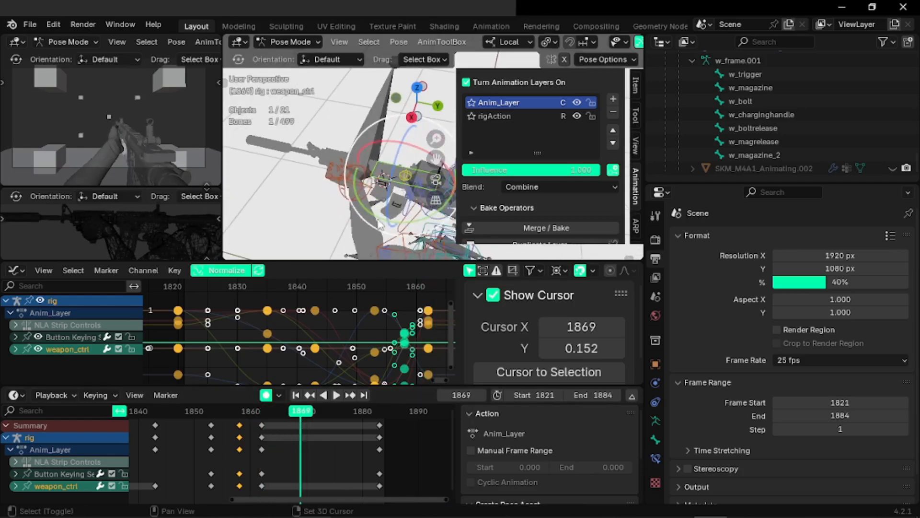
scroll(360, 209, up, 3)
key(r)
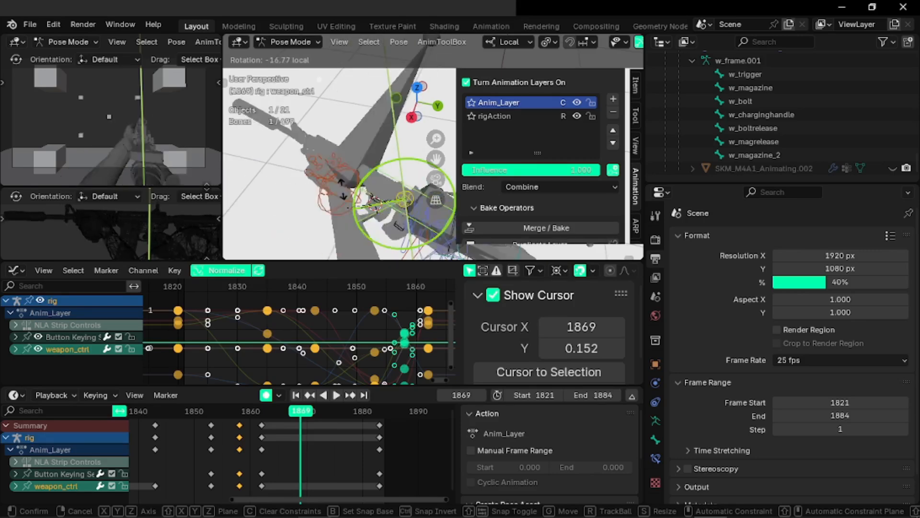
click(343, 194)
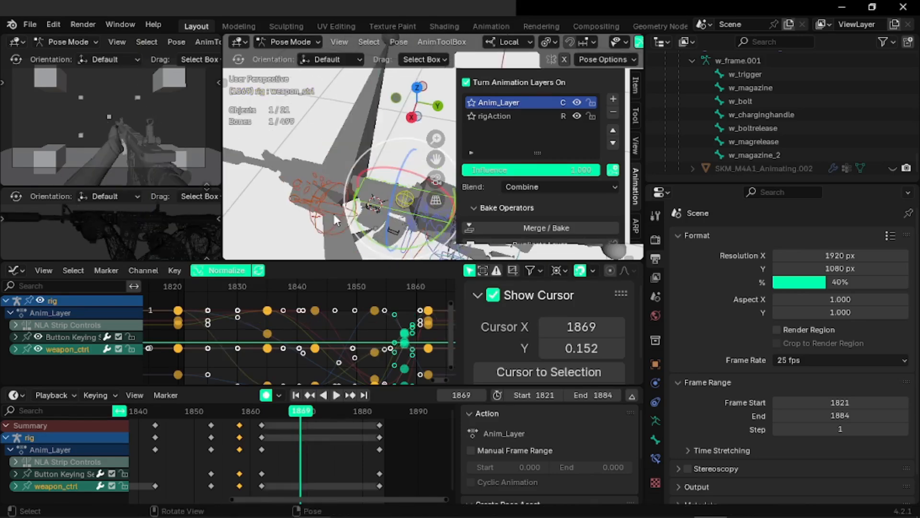
- Try reposing weapon_ctrl at frame 1869 with several gizmo rotations from different view angles, and undo them
middle_drag(322, 219, 376, 146)
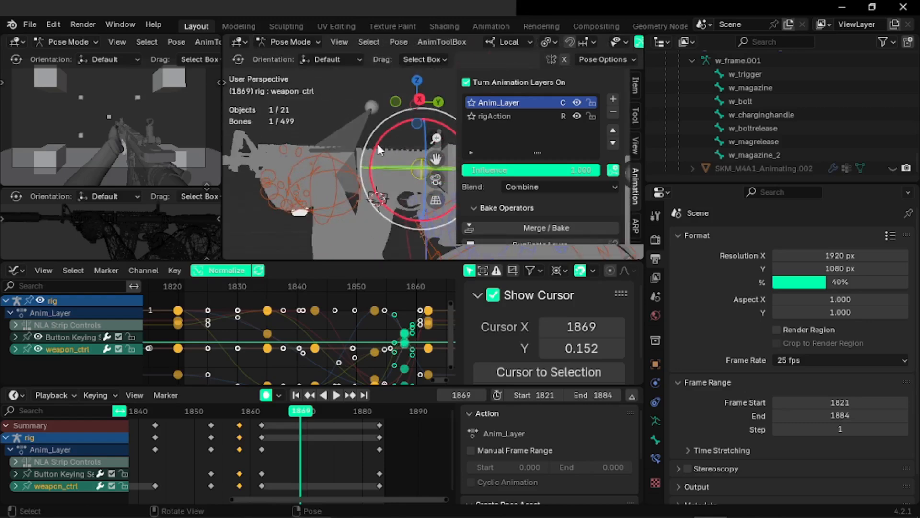
drag(379, 141, 403, 146)
middle_drag(364, 174, 334, 179)
drag(346, 186, 373, 183)
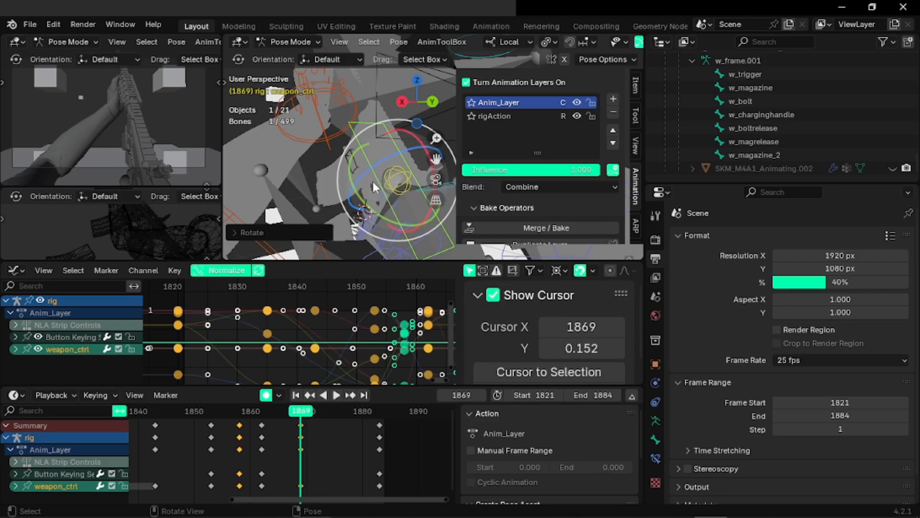
mouse_move(369, 204)
mouse_down()
mouse_move(388, 161)
mouse_move(352, 196)
mouse_up()
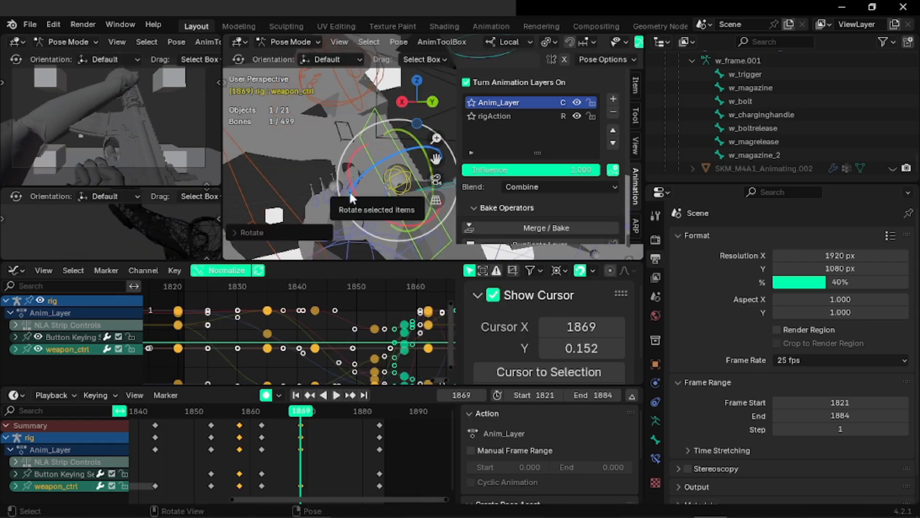
shift+middle_drag(412, 142, 394, 151)
drag(390, 145, 344, 186)
key(ctrl+z)
key(ctrl+z)
key(ctrl+z)
key(ctrl+z)
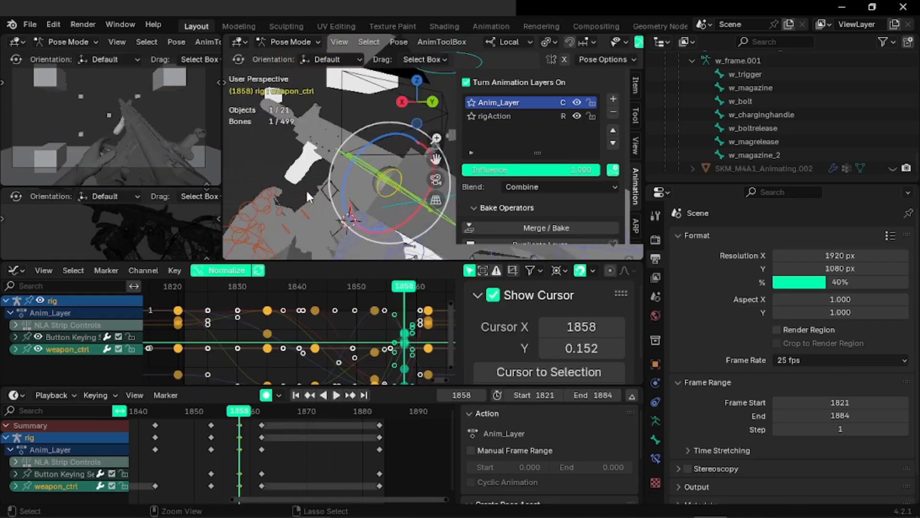
- Try a trackball rotation of weapon_ctrl at frame 1862
drag(199, 413, 262, 423)
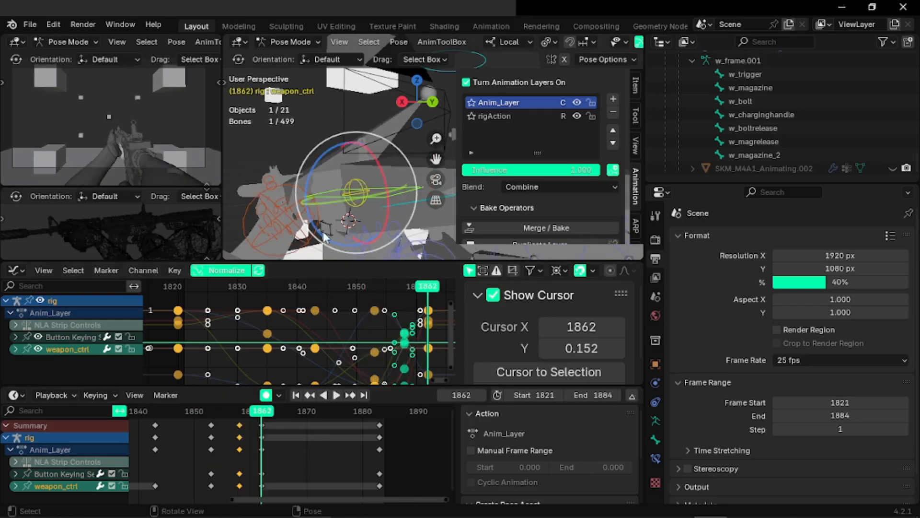
key(r)
key(r)
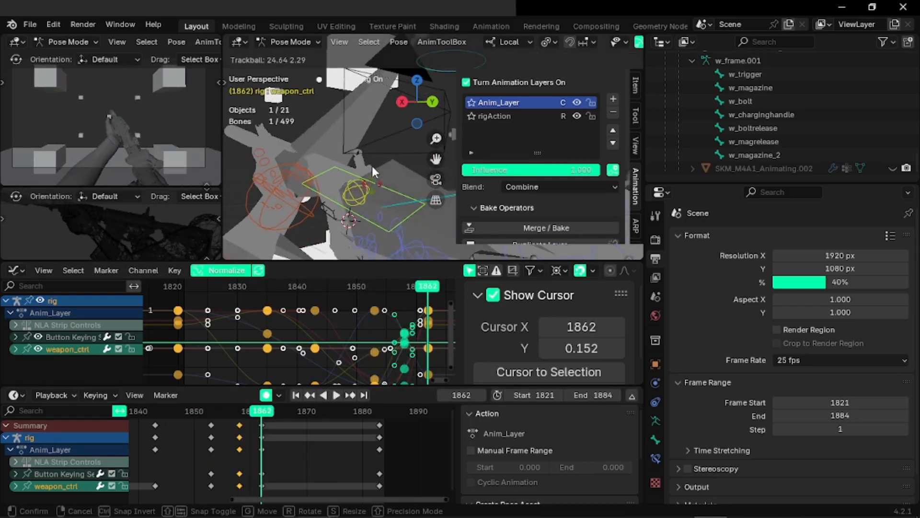
right_click(372, 166)
- Try posing weapon_ctrl at frame 1870 with axis and trackball rotations, and undo the changes
click(301, 415)
key(space)
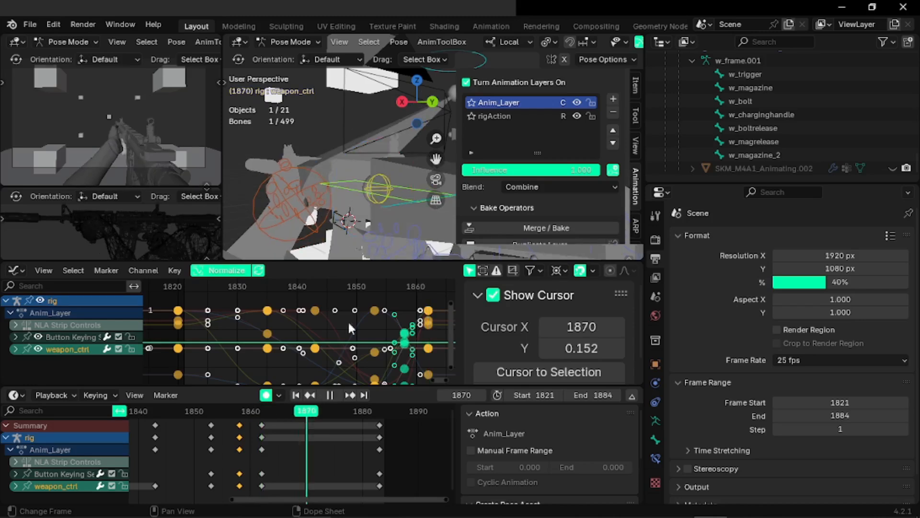
key(Right)
key(Left)
drag(399, 154, 405, 180)
drag(344, 169, 368, 183)
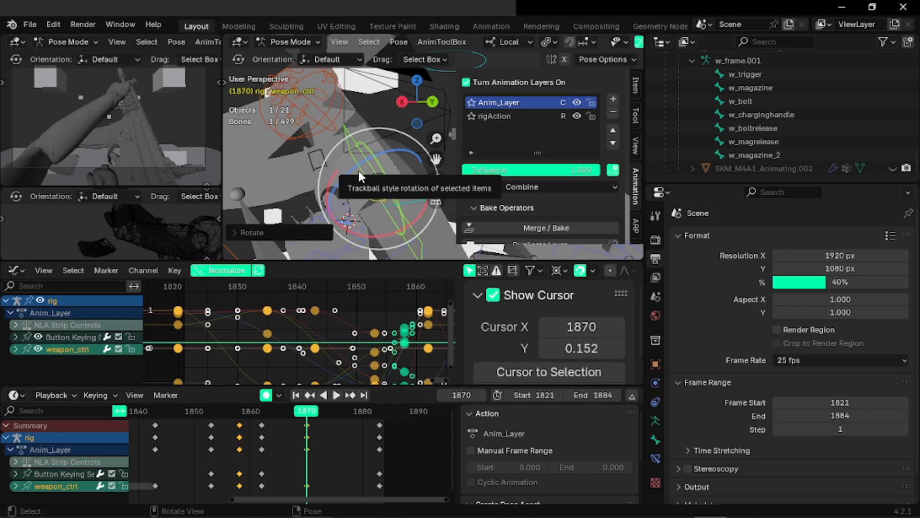
drag(356, 178, 361, 182)
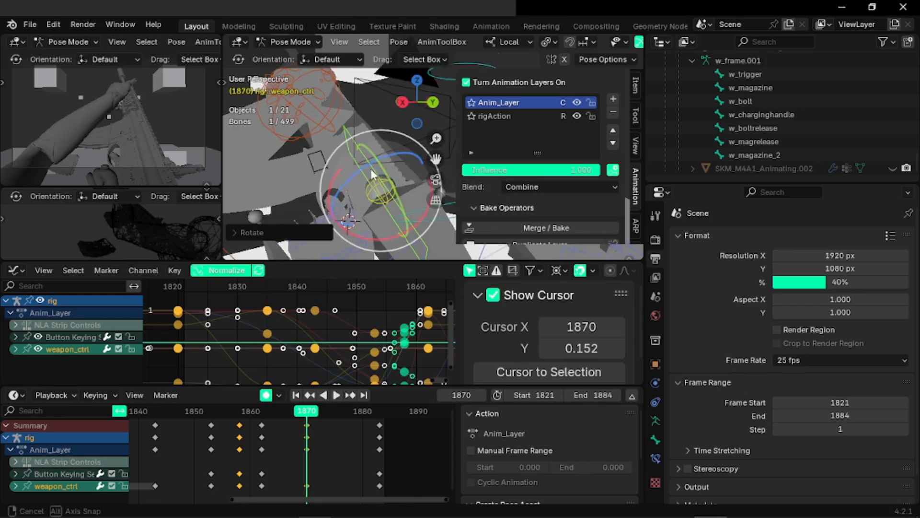
middle_drag(370, 168, 377, 163)
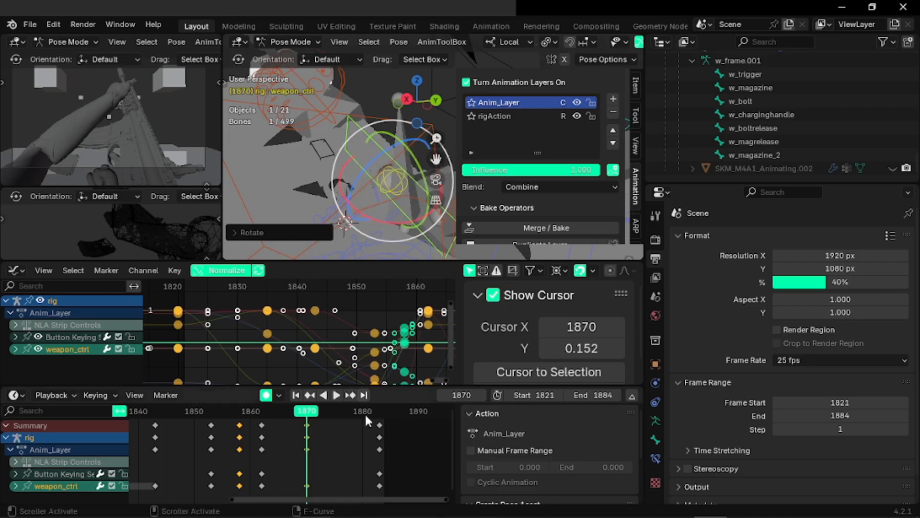
key(ctrl+z)
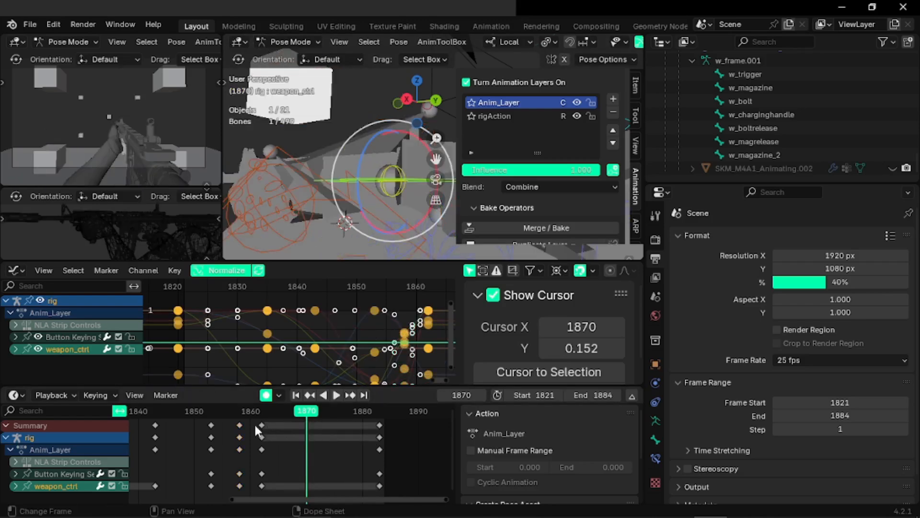
- Play the animation from just before frame 1850 in the maximized camera view to review the weapon's motion
click(185, 407)
key(ctrl+space)
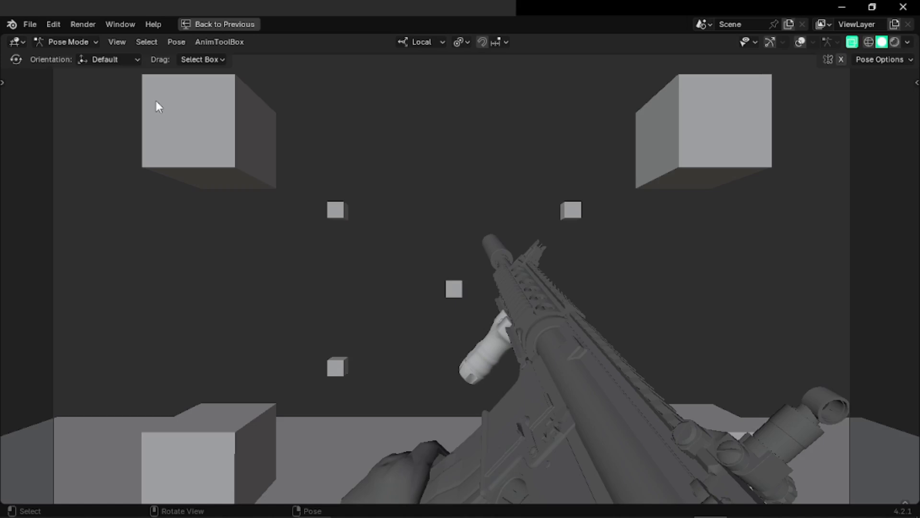
key(space)
key(ctrl+space)
- Try rotating weapon_ctrl at frame 1869 on two gizmo axes, and delete the keyframes created there
drag(272, 441, 301, 421)
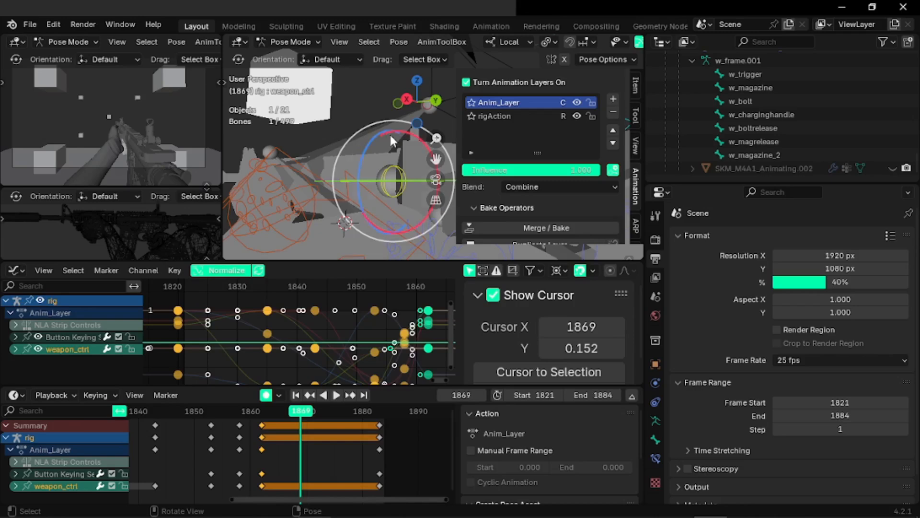
drag(408, 138, 407, 175)
middle_drag(395, 178, 362, 184)
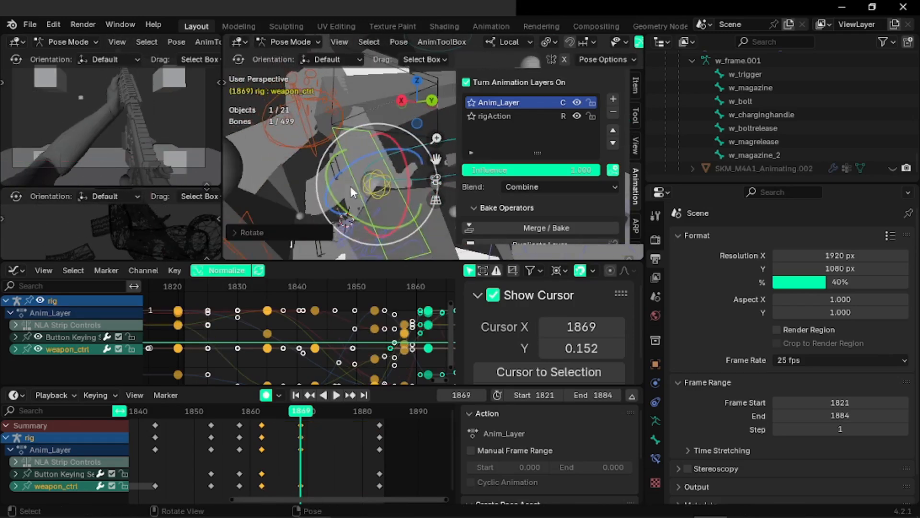
drag(341, 178, 357, 194)
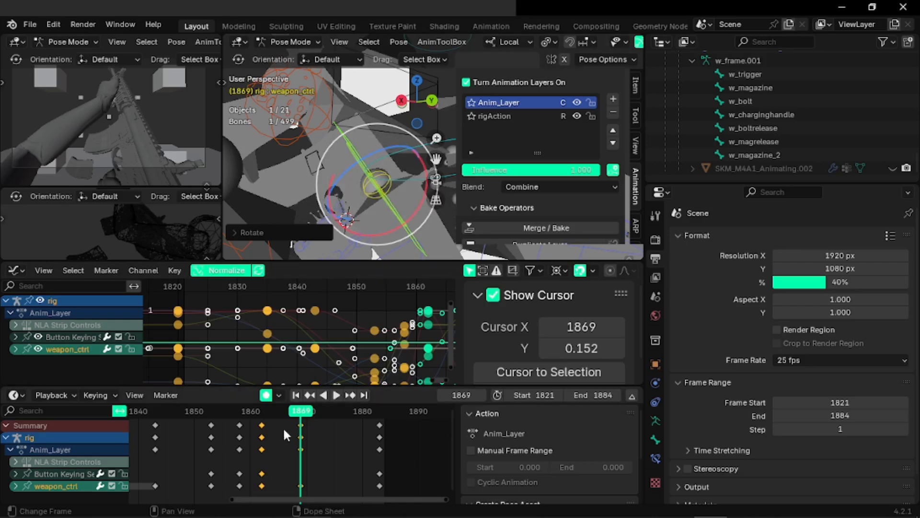
middle_drag(283, 192, 312, 201)
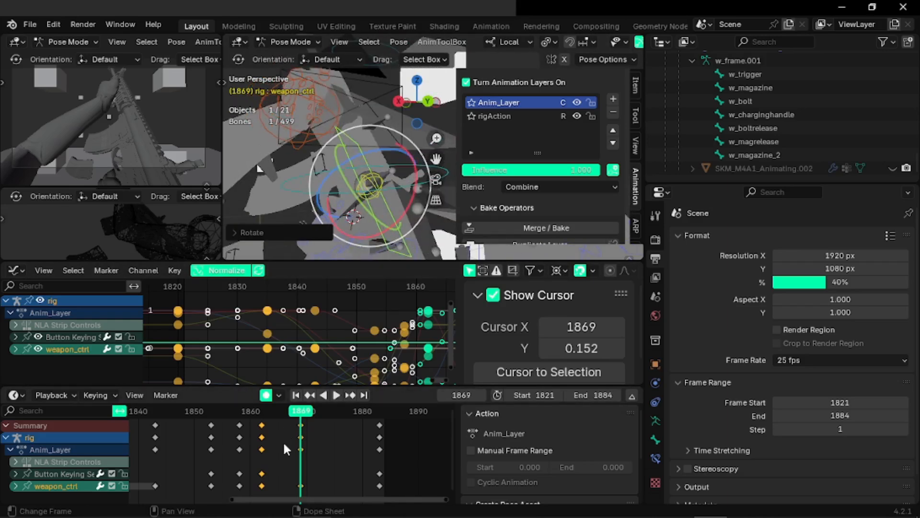
click(285, 426)
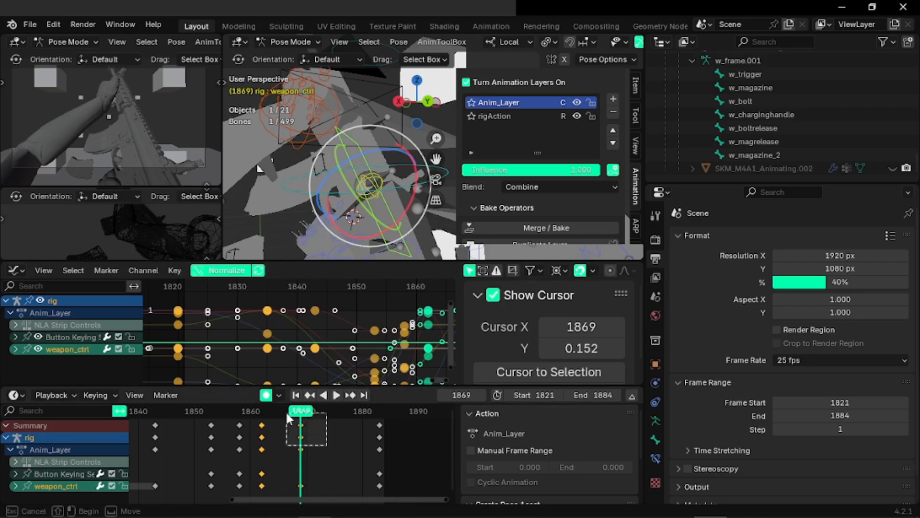
key(Delete)
- Scrub and play the animation from before frame 1860 through frame 1868 to review the weapon's return motion
middle_drag(259, 428, 293, 437)
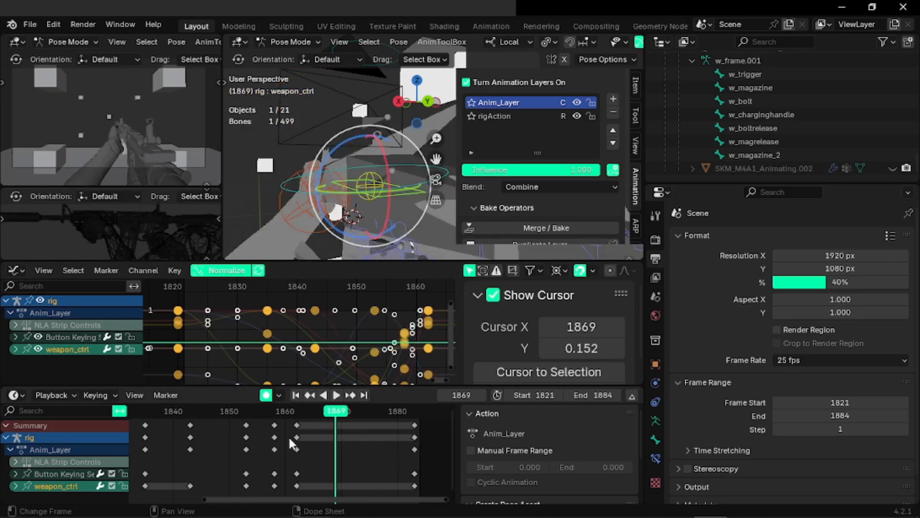
middle_drag(307, 191, 334, 199)
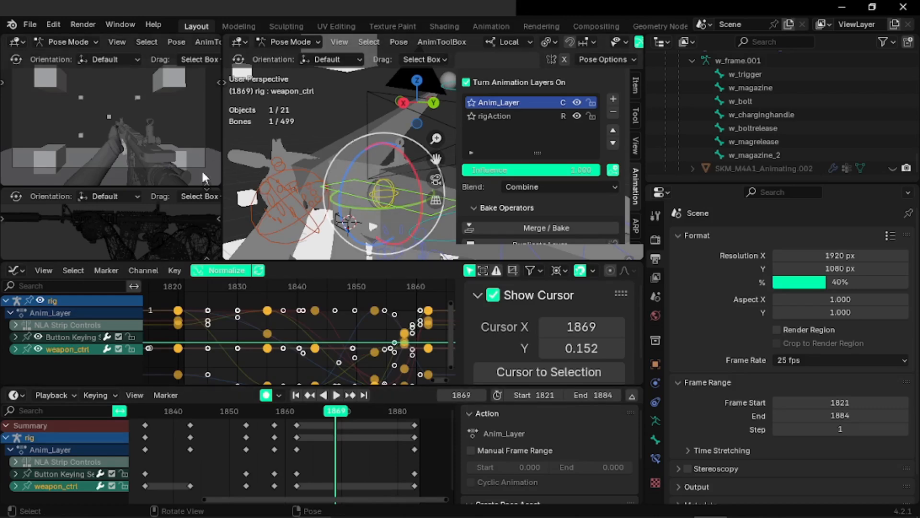
key(ctrl+space)
key(ctrl+space)
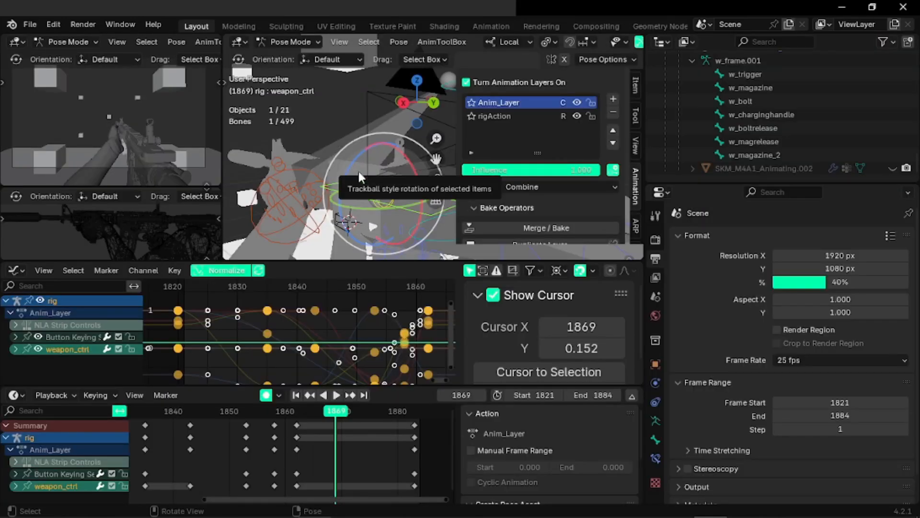
drag(241, 409, 312, 423)
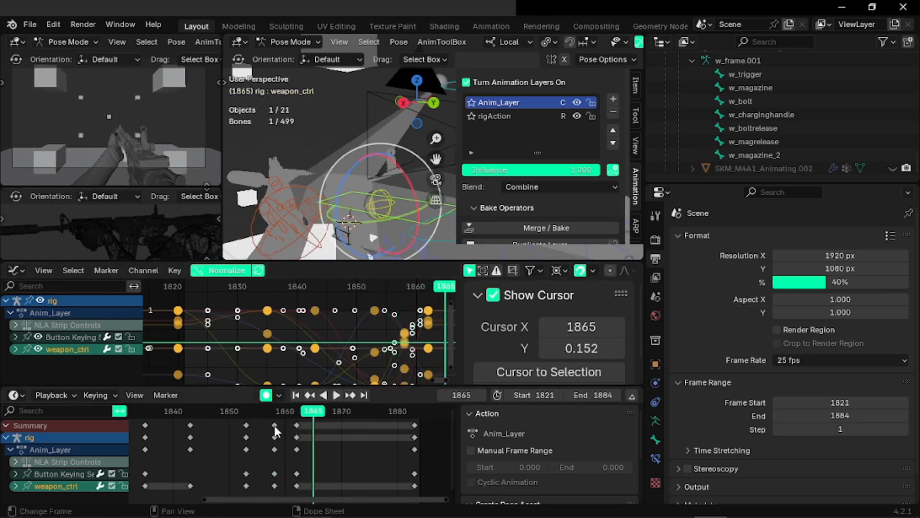
key(space)
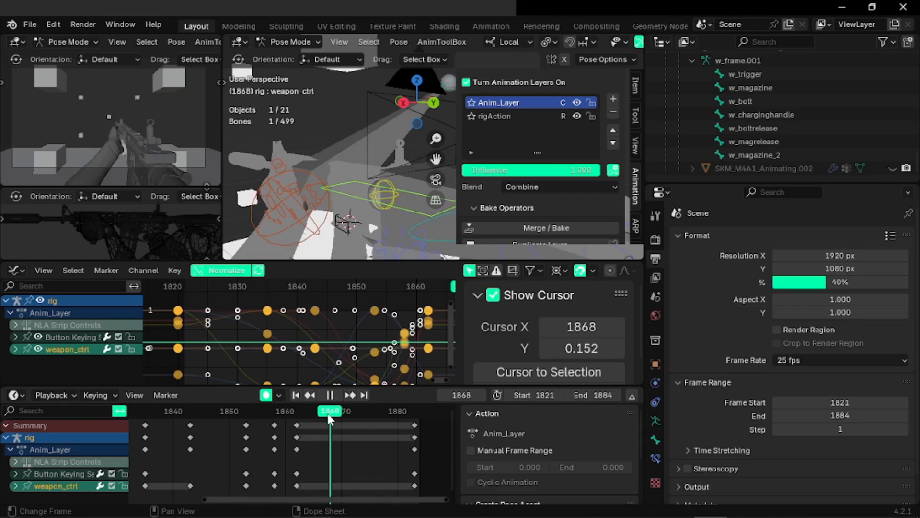
key(space)
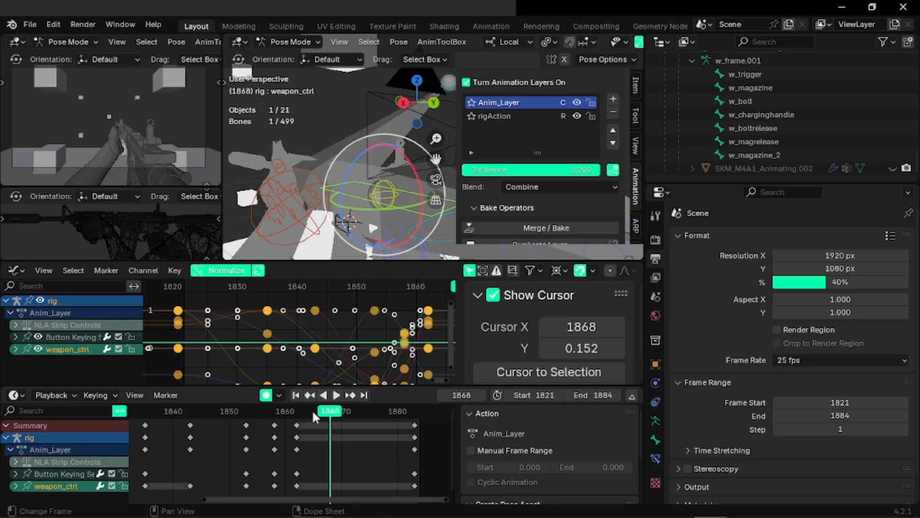
- Save the file and play the animation from its start in the maximized camera view
scroll(249, 429, down, 1)
middle_drag(249, 430, 323, 430)
scroll(220, 416, down, 4)
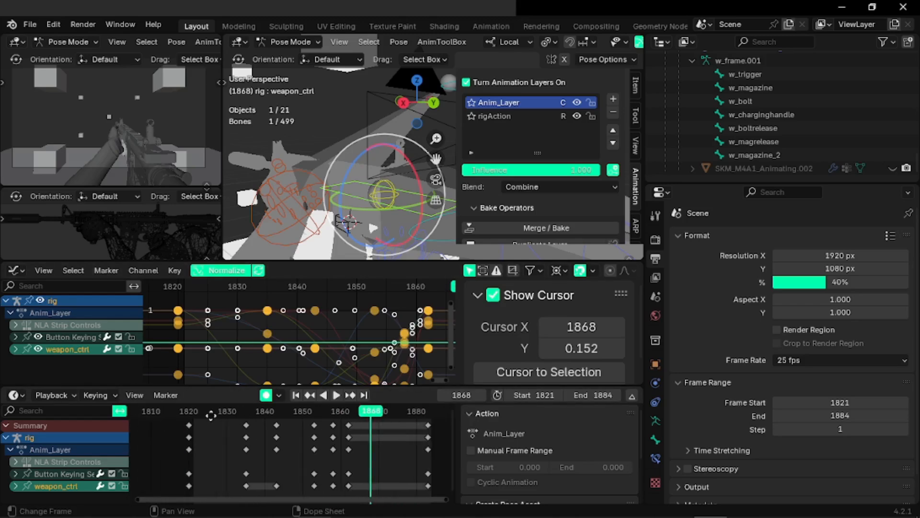
middle_drag(211, 416, 193, 419)
click(183, 416)
key(ctrl+space)
key(ctrl+s)
key(space)
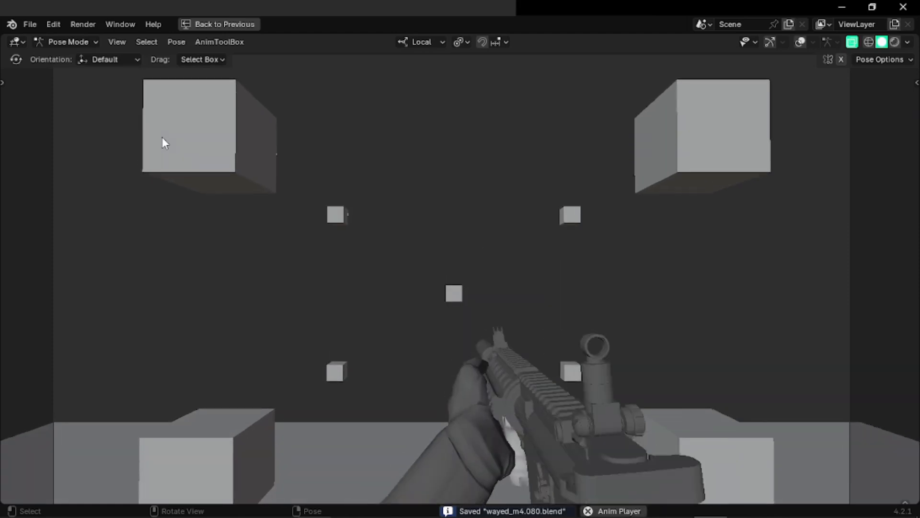
key(ctrl+space)
key(ctrl+space)
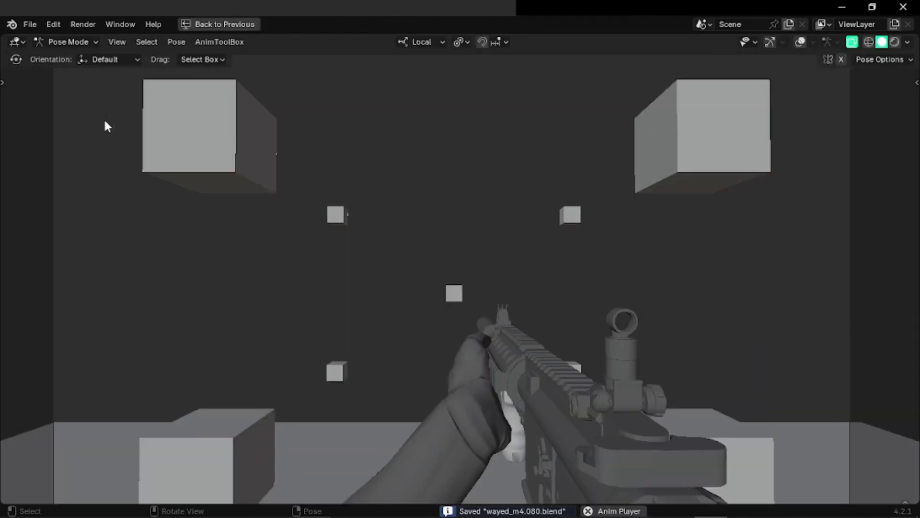
key(ctrl+space)
- Go to frame 1833 and make rigAction the active animation layer
scroll(229, 455, up, 4)
mouse_move(216, 417)
mouse_down()
mouse_move(259, 418)
mouse_move(215, 412)
mouse_up()
click(546, 116)
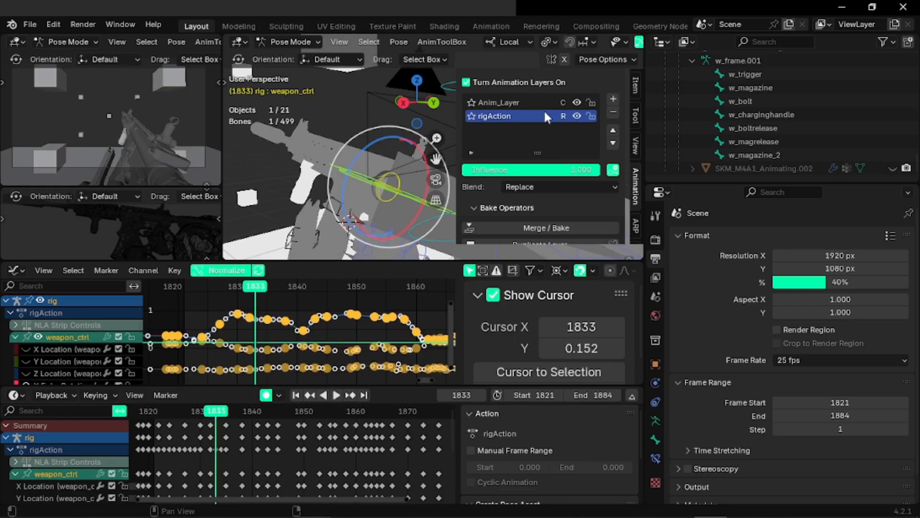
- Try rotating weapon_ctrl at frame 1832 in the maximized camera view, and undo the last change
key(Left)
key(ctrl+space)
key(r)
key(r)
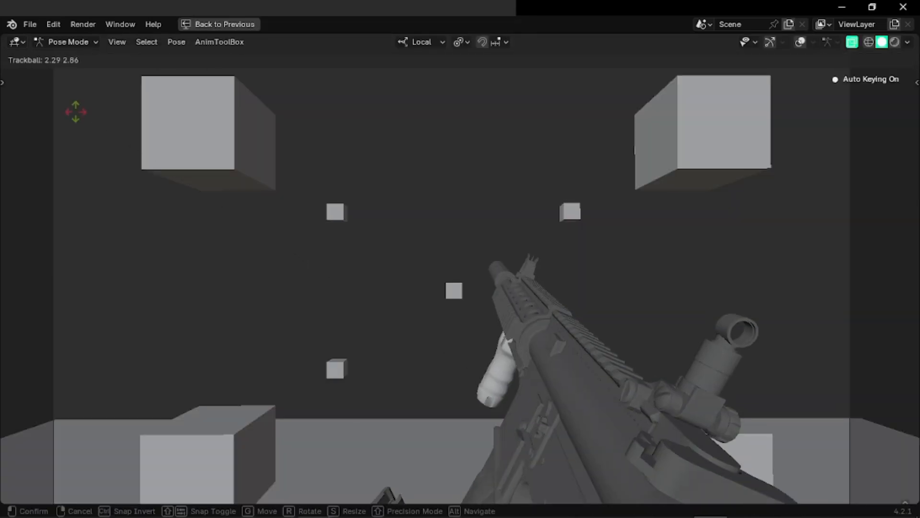
click(90, 109)
key(r)
click(195, 78)
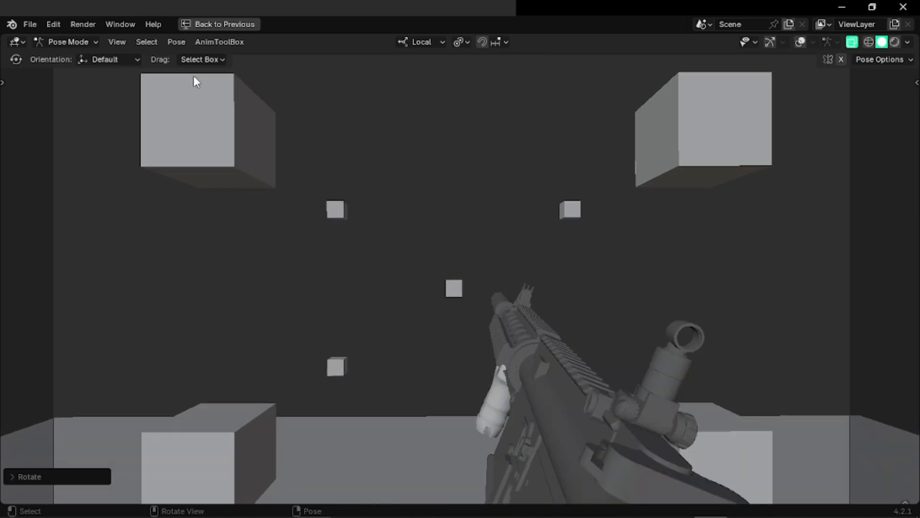
key(r)
click(248, 411)
key(ctrl+space)
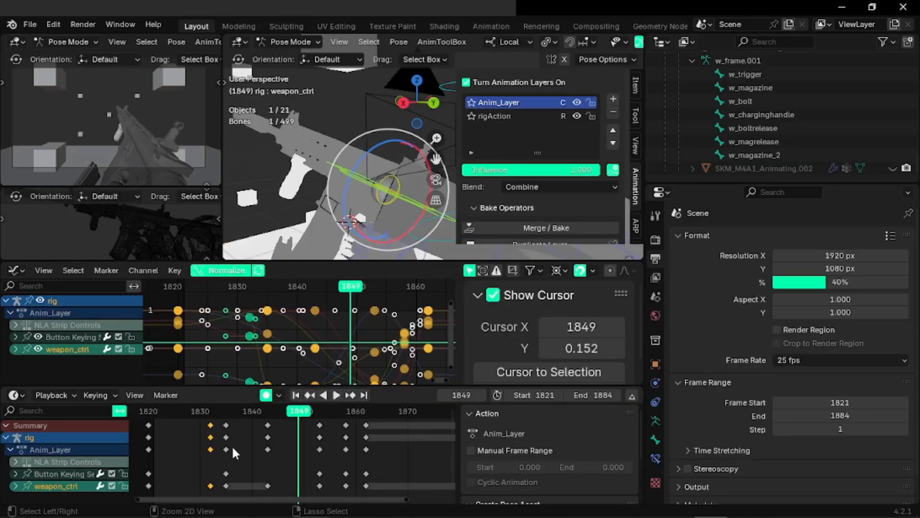
key(ctrl+z)
- Rotate weapon_ctrl slightly with trackball rotation and move it at the frame 1835 keyframe, judging the pose in the maximized camera view
click(226, 416)
key(ctrl+space)
key(r)
key(r)
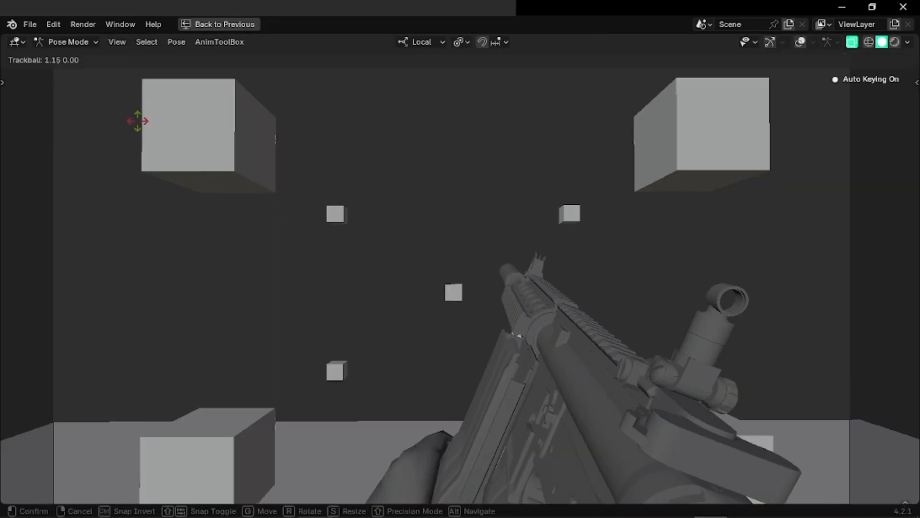
click(139, 119)
key(g)
click(99, 122)
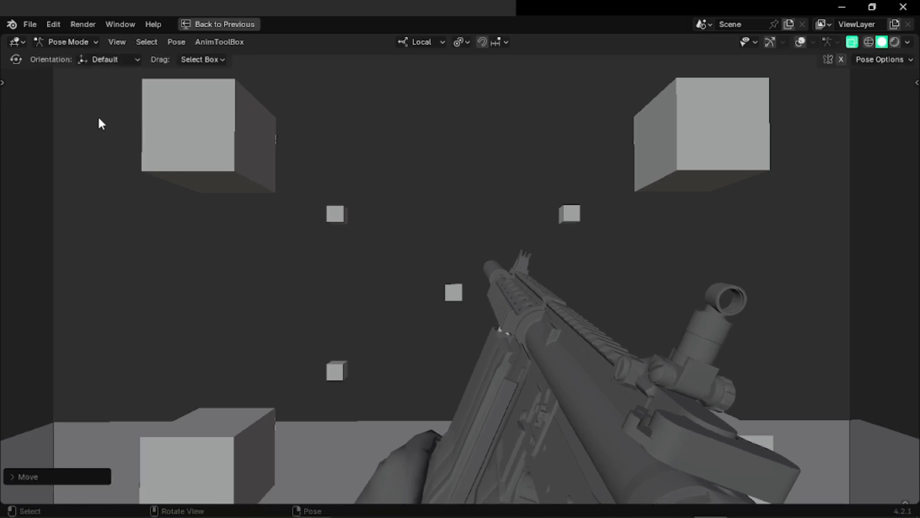
- Play the animation in the camera view and scrub through frame 1843 to 1853 to examine the weapon's pose
key(space)
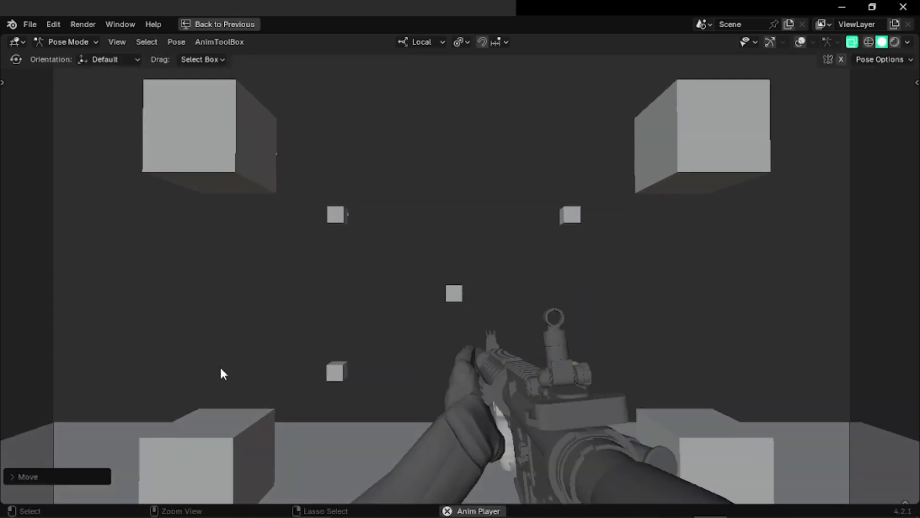
key(space)
key(ctrl+space)
drag(212, 410, 269, 419)
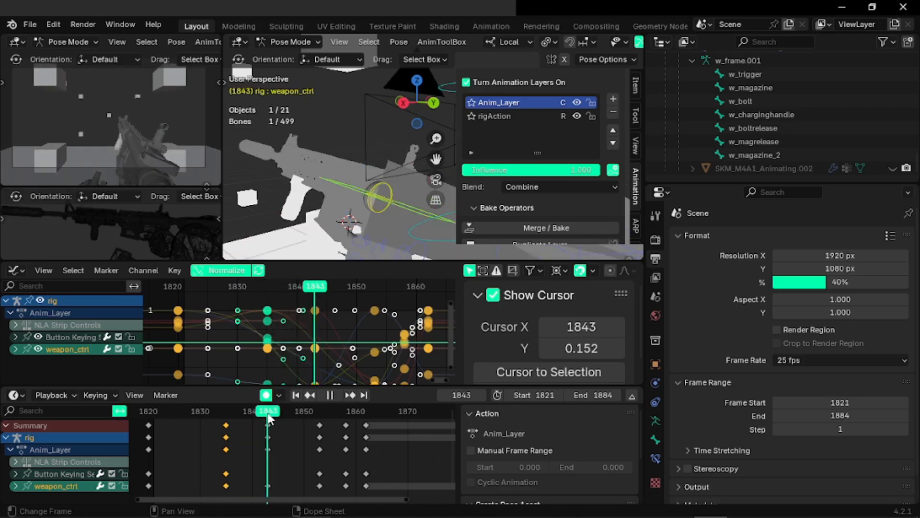
drag(273, 415, 320, 421)
middle_drag(392, 159, 350, 181)
drag(361, 157, 325, 202)
click(325, 202)
scroll(283, 452, down, 1)
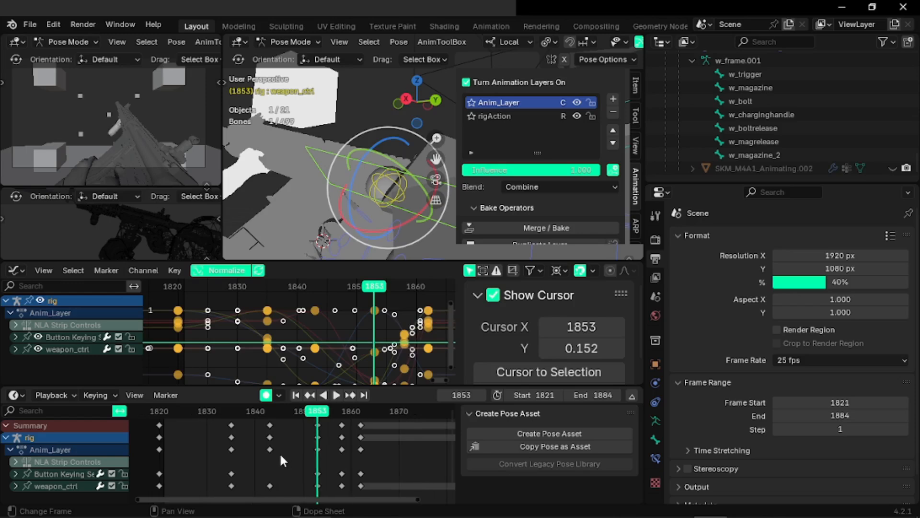
scroll(282, 460, down, 2)
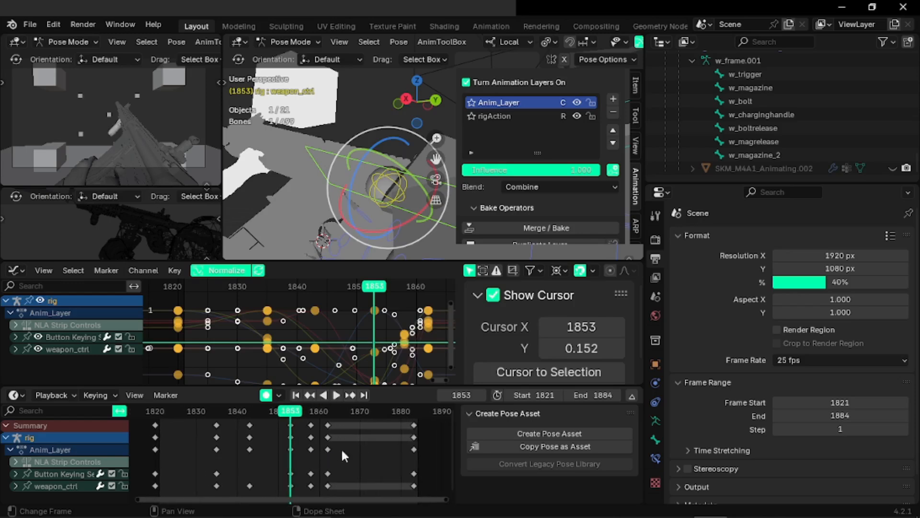
- Save the file, play the animation from frame 1818 in the maximized camera view, and return to the start frames
key(ctrl+s)
click(148, 415)
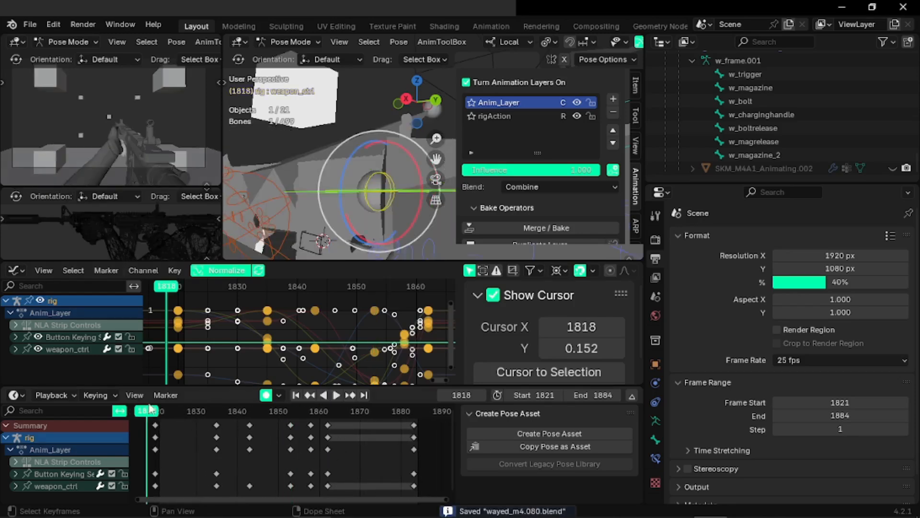
key(ctrl+space)
key(space)
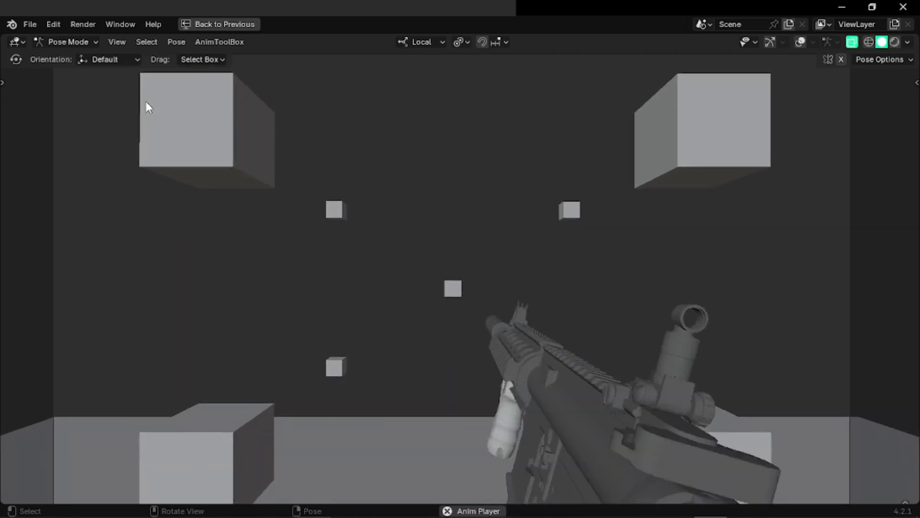
key(s)
key(Escape)
key(ctrl+s)
key(ctrl+space)
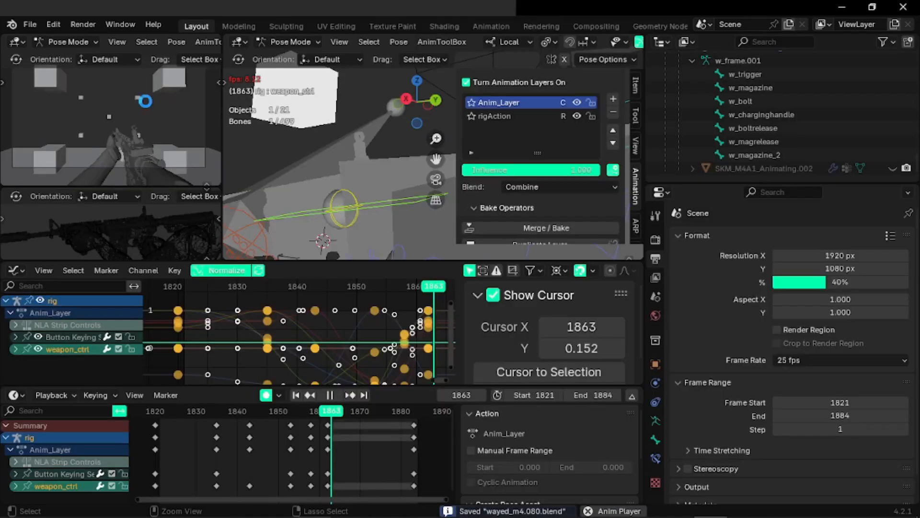
key(space)
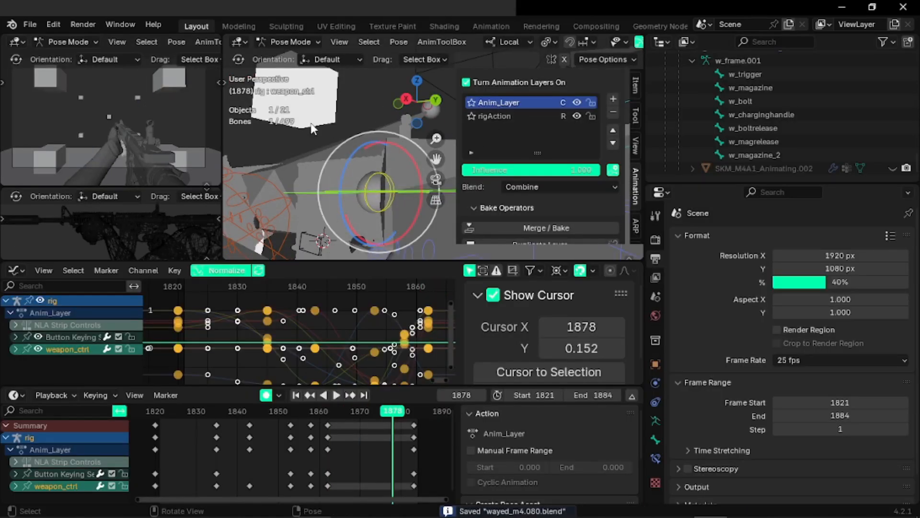
key(shift+Left)
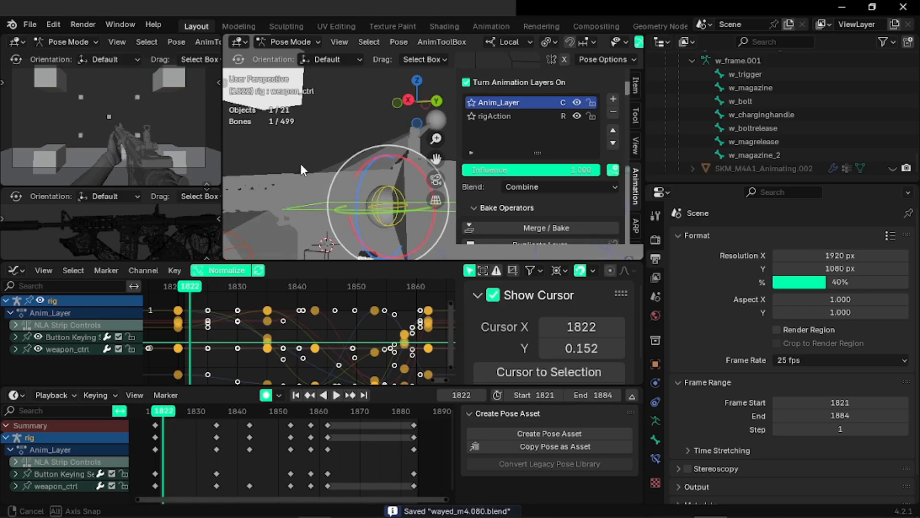
key(ctrl+s)
- Reselect weapon_ctrl at frame 1821, frame it in the viewport, and examine its location and rotation values
click(329, 111)
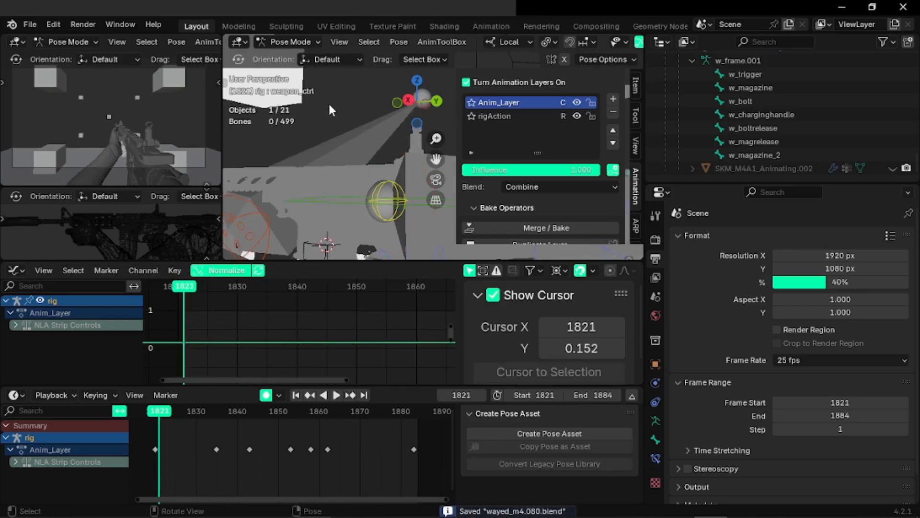
click(326, 193)
key(KP_Decimal)
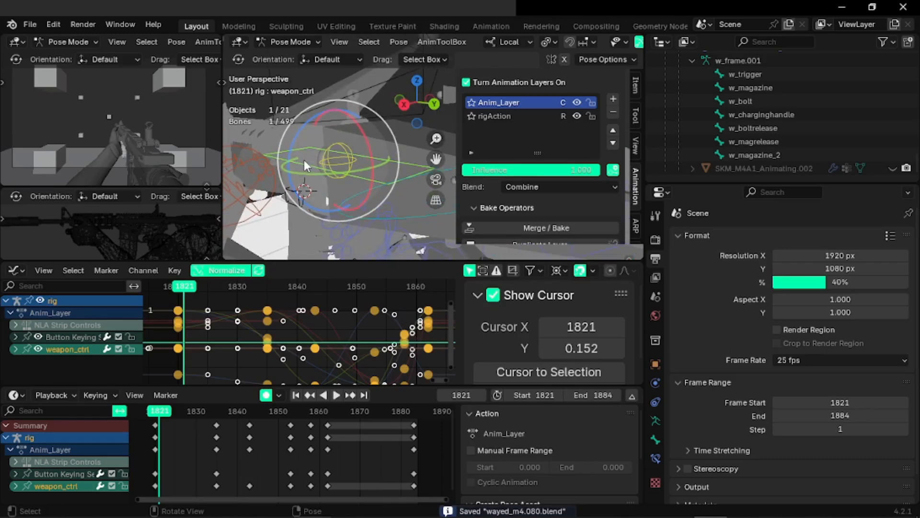
shift+middle_drag(304, 159, 325, 183)
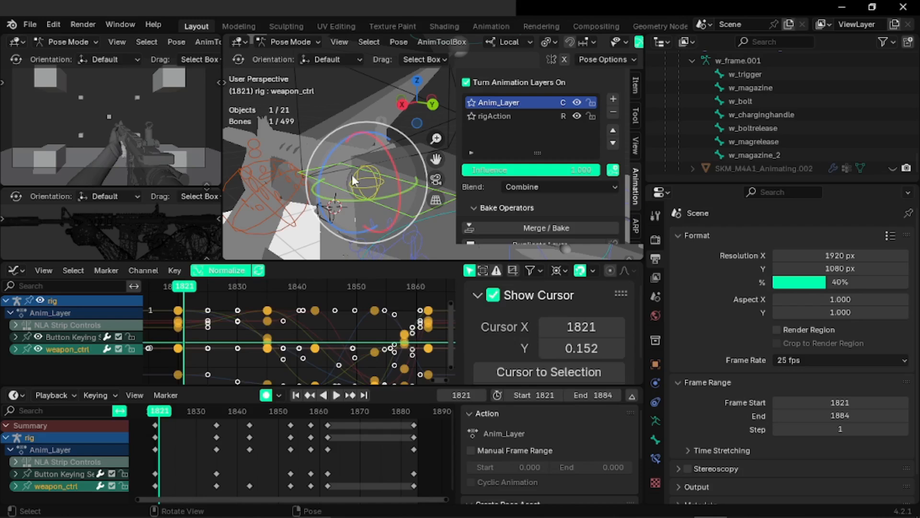
click(635, 82)
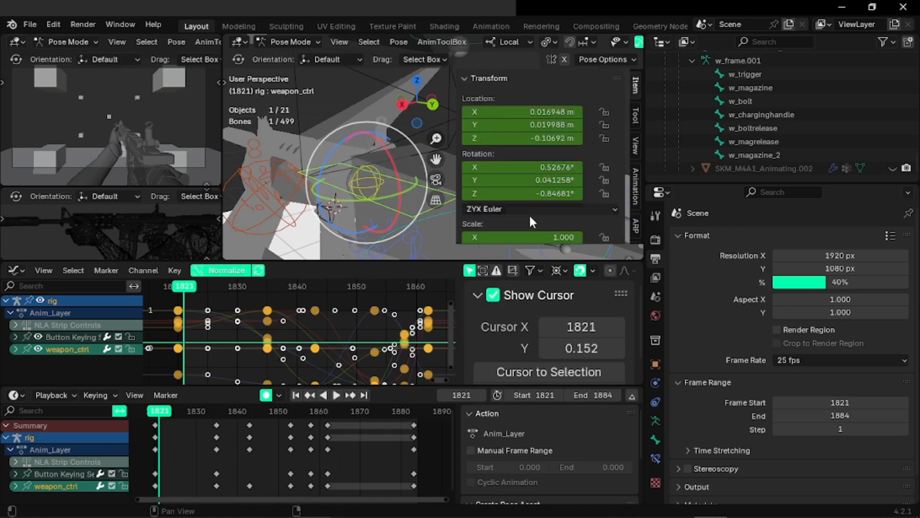
click(635, 176)
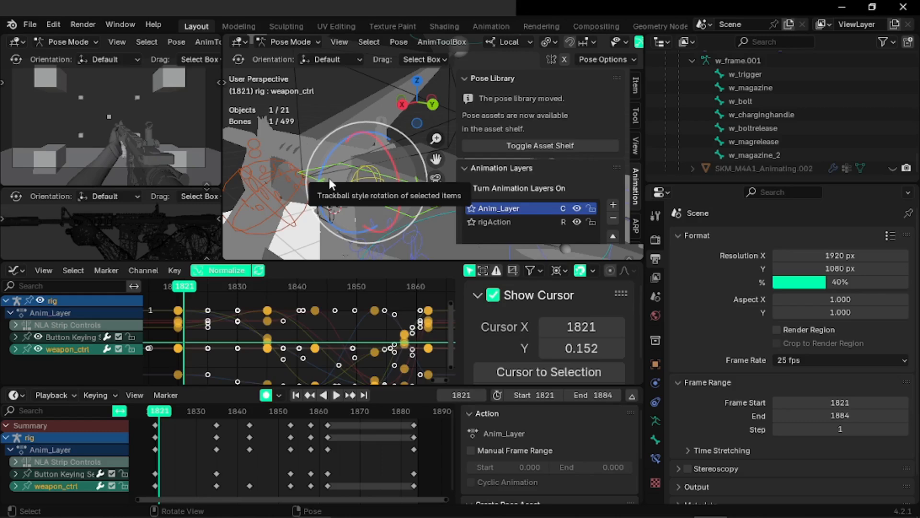
click(286, 507)
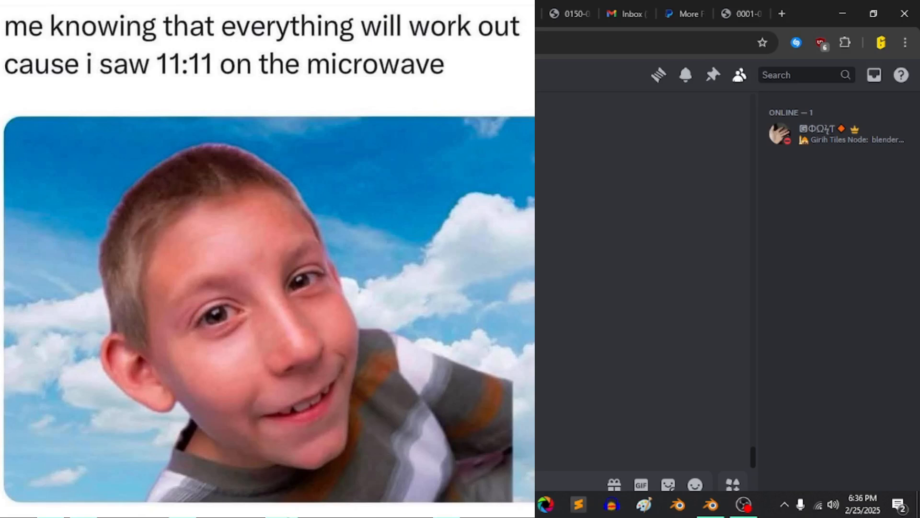
click(286, 507)
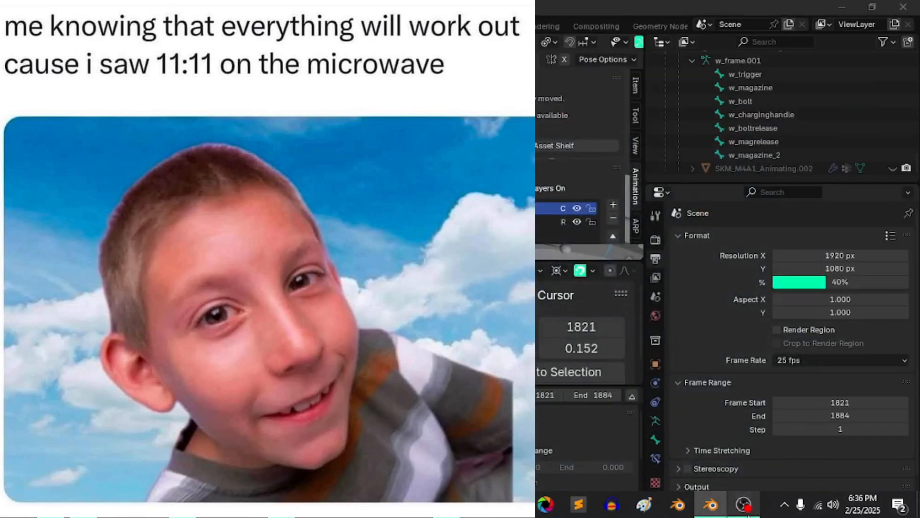